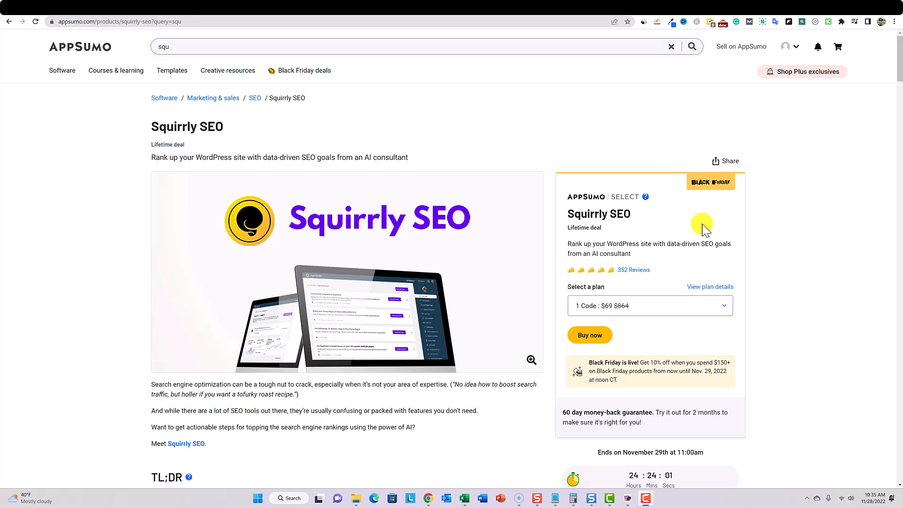
- Leave the Squirrly SEO page for AppSumo's software catalogue and filter it to Black Friday deals only
{"action": "scroll", "coordinate": [702, 223], "scroll_direction": "down", "scroll_amount": 1}
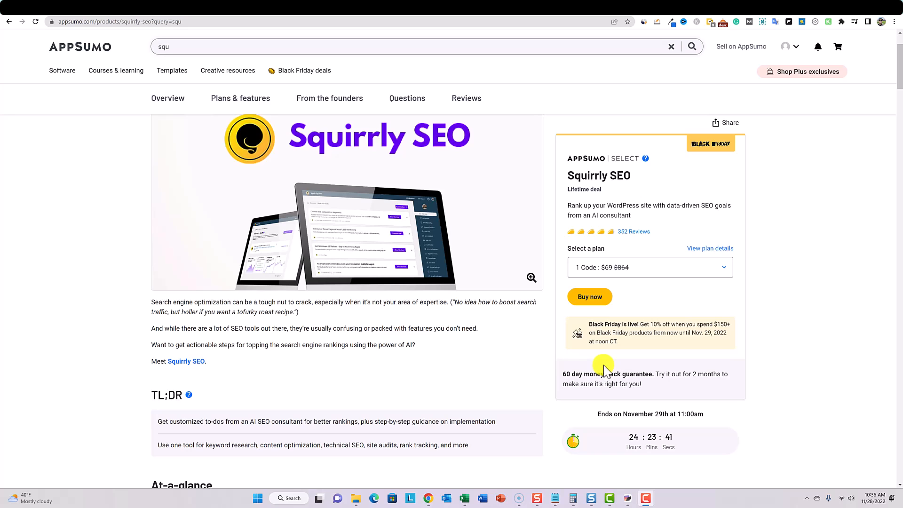
{"action": "scroll", "coordinate": [600, 370], "scroll_direction": "up", "scroll_amount": 2}
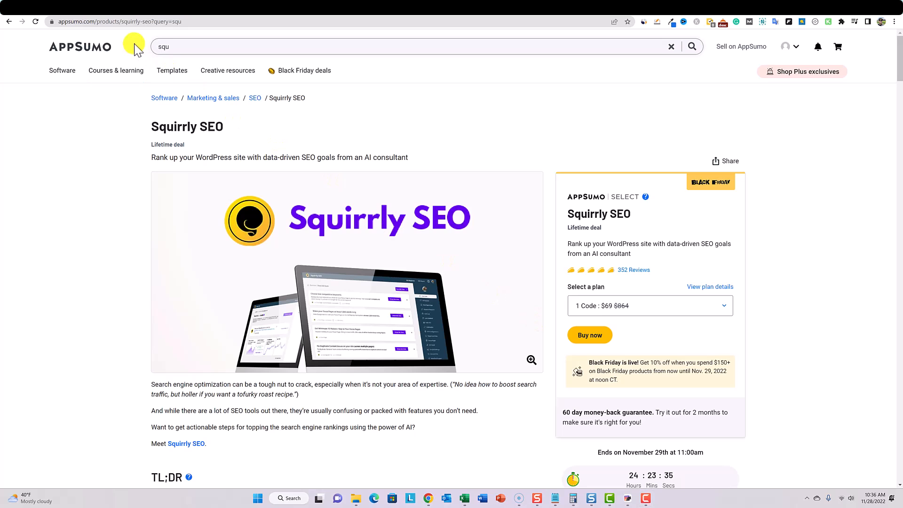
{"action": "left_click", "coordinate": [97, 56]}
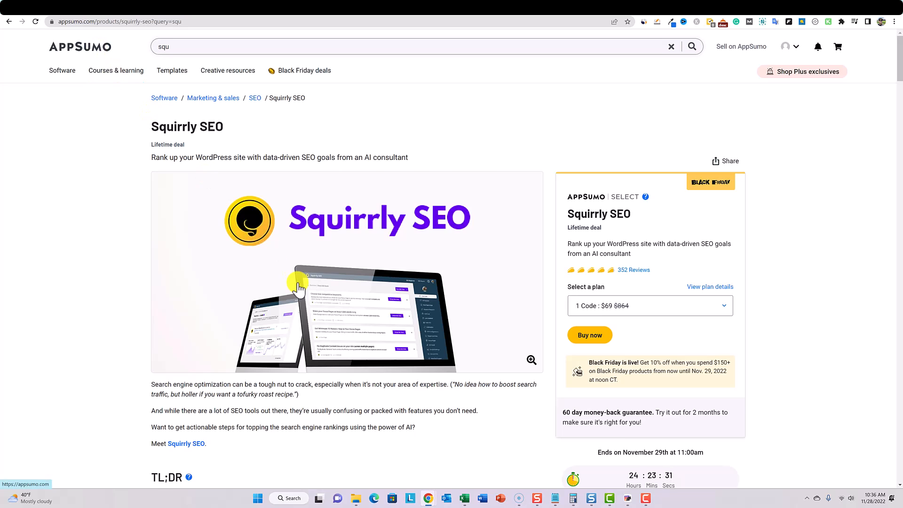
{"action": "scroll", "coordinate": [351, 343], "scroll_direction": "down", "scroll_amount": 5}
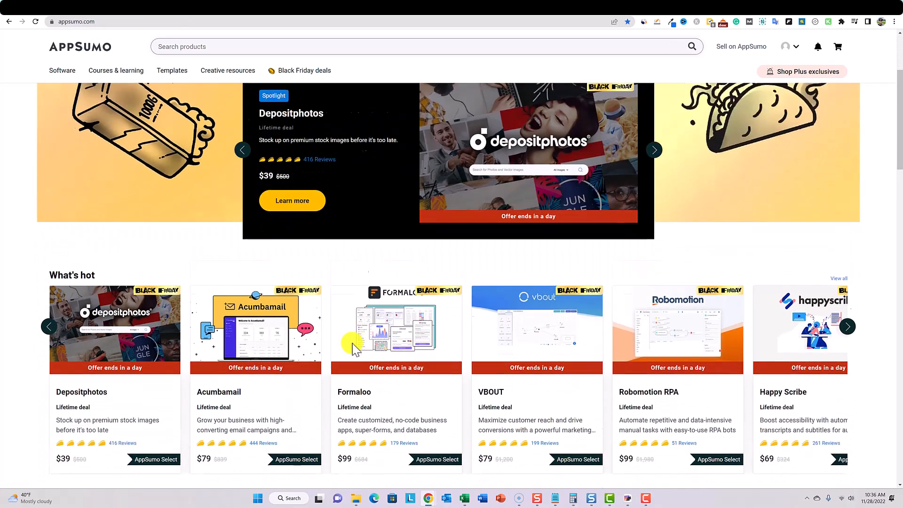
{"action": "scroll", "coordinate": [352, 348], "scroll_direction": "up", "scroll_amount": 5}
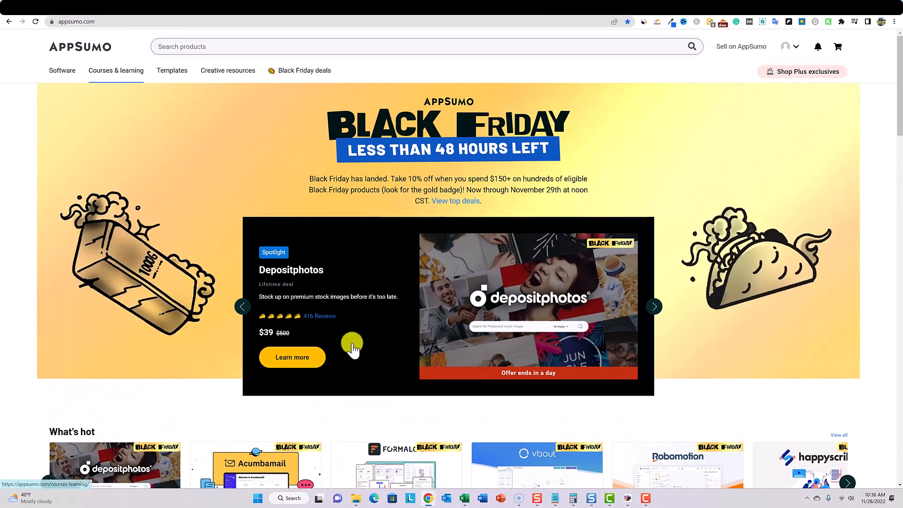
{"action": "left_click", "coordinate": [66, 74]}
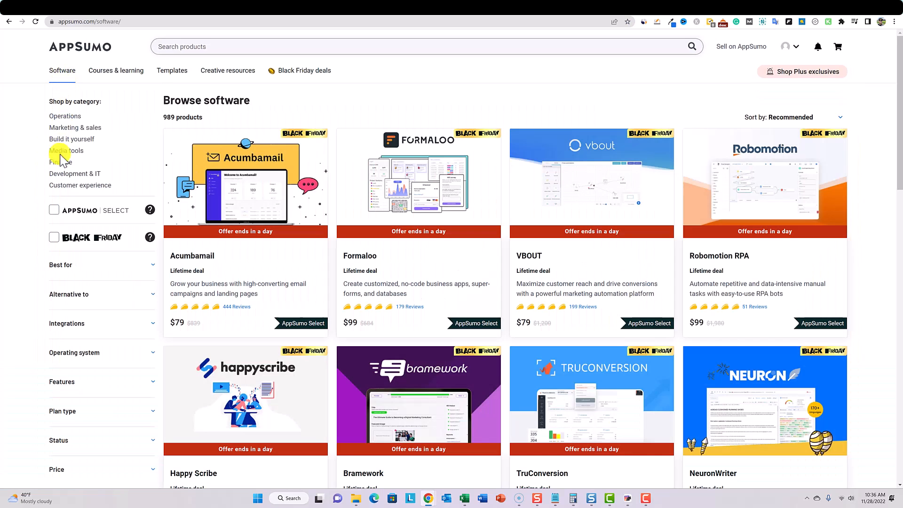
{"action": "left_click", "coordinate": [57, 238]}
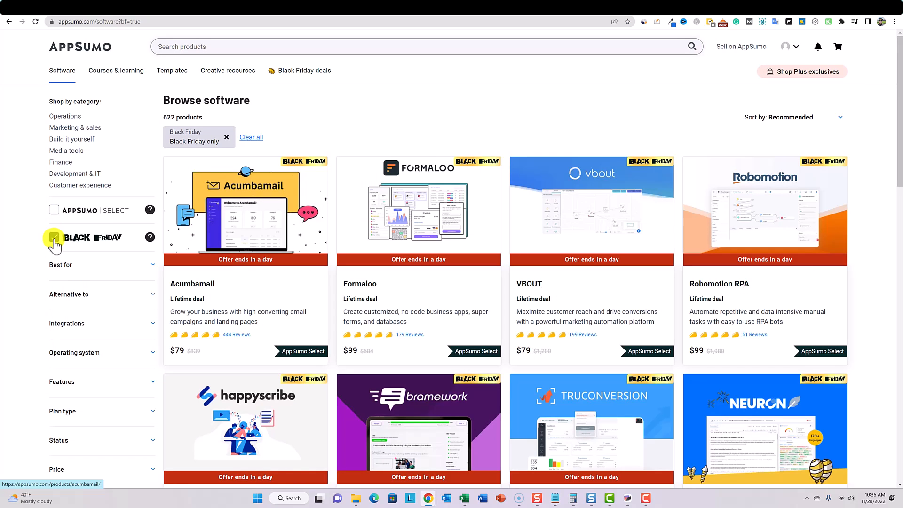
- Examine the software deals in the Black Friday listing, including their prices, ratings and descriptions
{"action": "scroll", "coordinate": [54, 243], "scroll_direction": "down", "scroll_amount": 3}
{"action": "scroll", "coordinate": [55, 242], "scroll_direction": "up", "scroll_amount": 3}
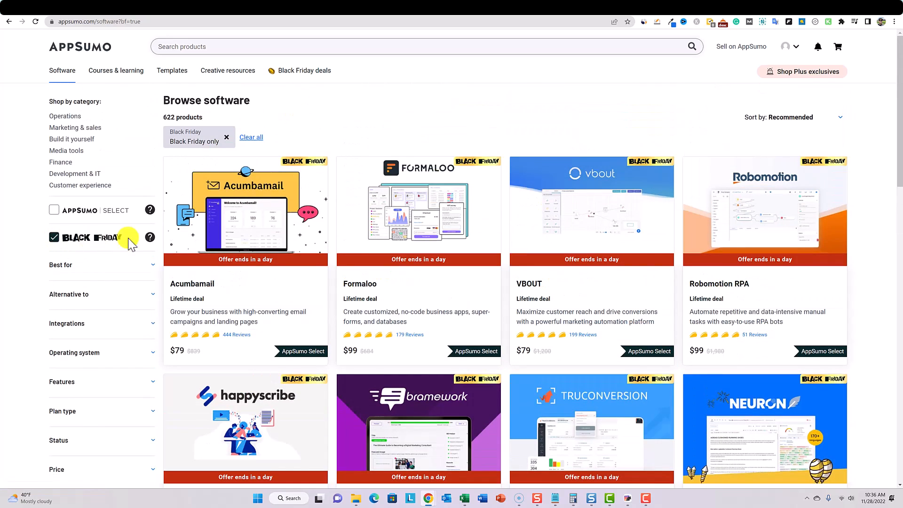
{"action": "scroll", "coordinate": [404, 239], "scroll_direction": "down", "scroll_amount": 2}
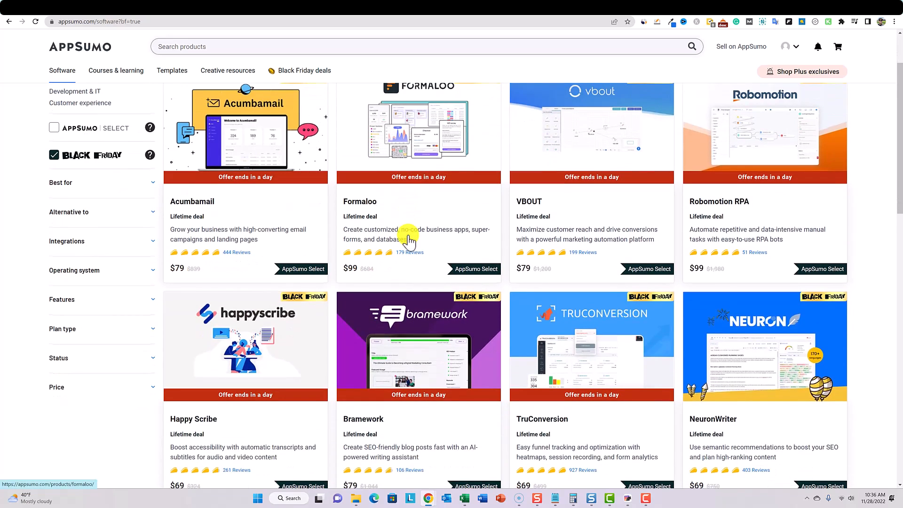
{"action": "scroll", "coordinate": [408, 240], "scroll_direction": "down", "scroll_amount": 1}
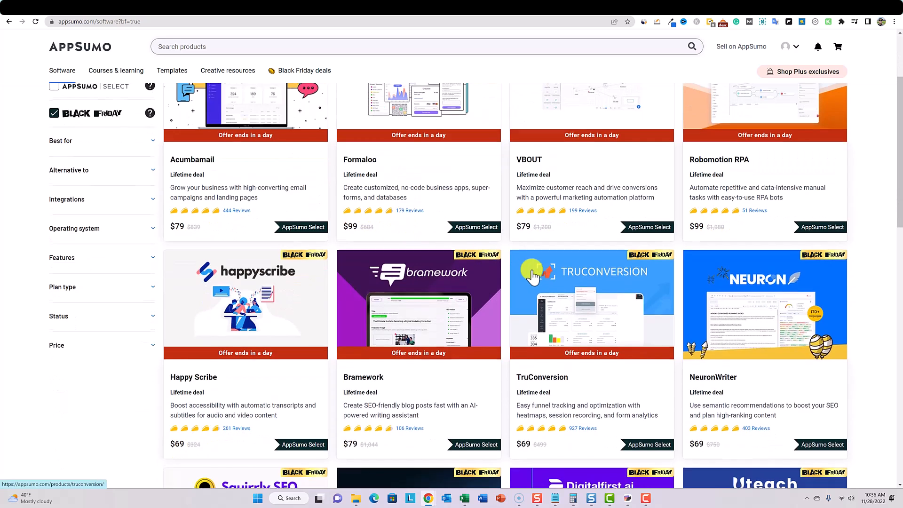
{"action": "scroll", "coordinate": [533, 278], "scroll_direction": "up", "scroll_amount": 3}
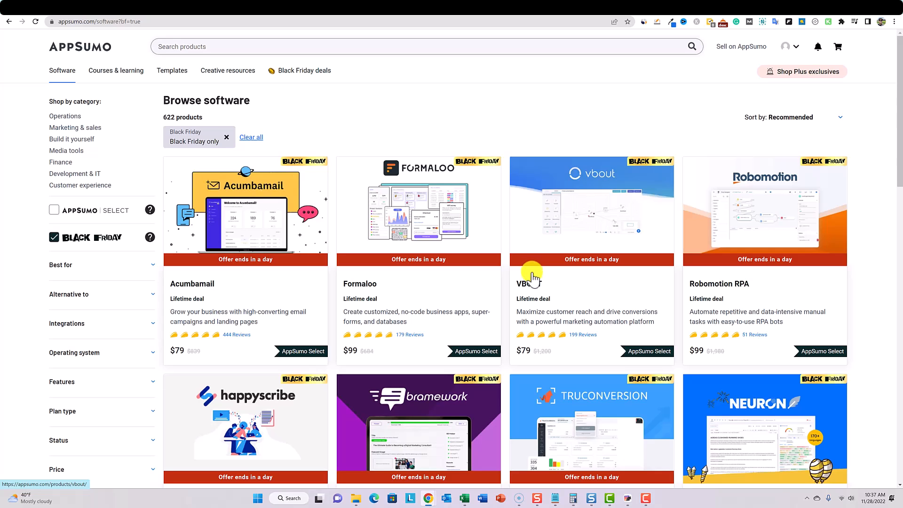
{"action": "scroll", "coordinate": [536, 310], "scroll_direction": "down", "scroll_amount": 1}
{"action": "scroll", "coordinate": [535, 310], "scroll_direction": "down", "scroll_amount": 2}
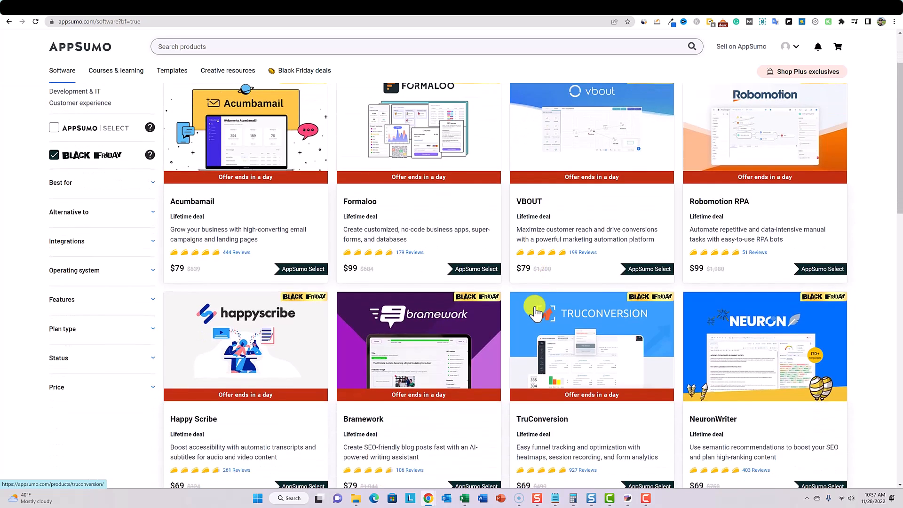
{"action": "scroll", "coordinate": [535, 310], "scroll_direction": "up", "scroll_amount": 3}
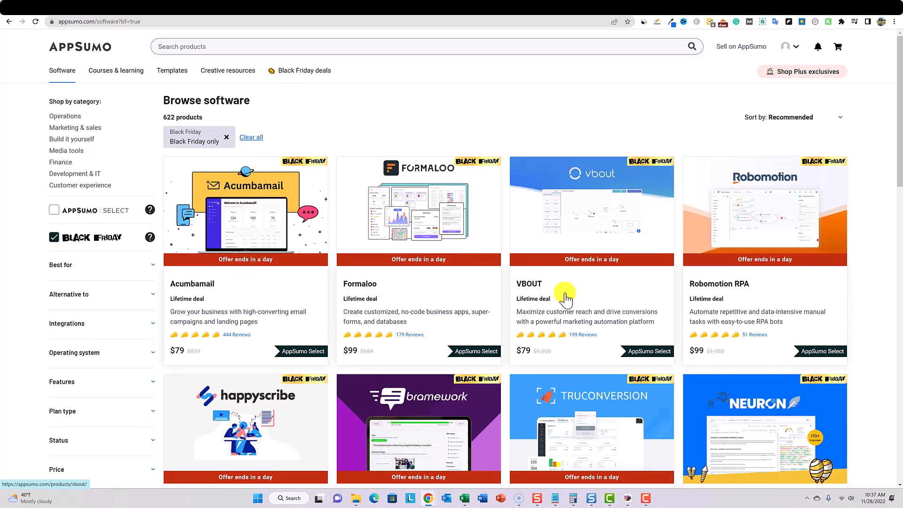
{"action": "scroll", "coordinate": [551, 304], "scroll_direction": "down", "scroll_amount": 5}
{"action": "scroll", "coordinate": [568, 287], "scroll_direction": "up", "scroll_amount": 1}
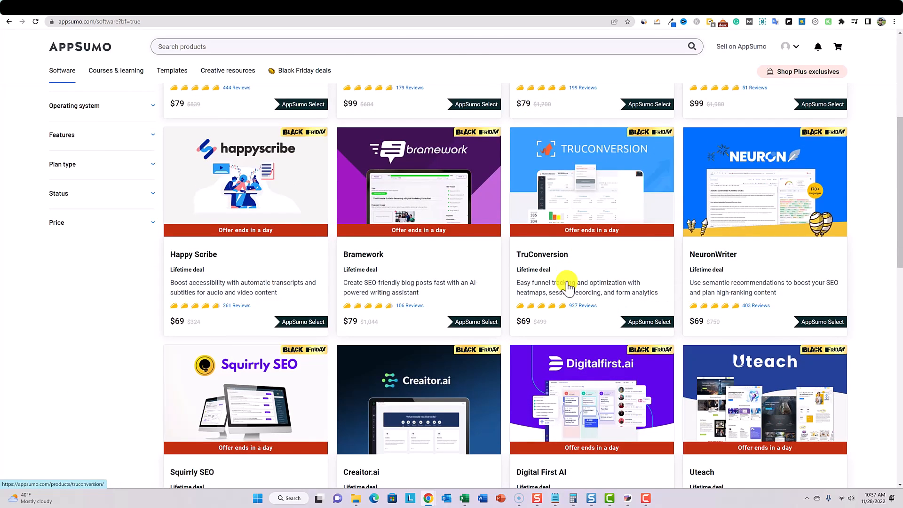
{"action": "scroll", "coordinate": [545, 275], "scroll_direction": "down", "scroll_amount": 1}
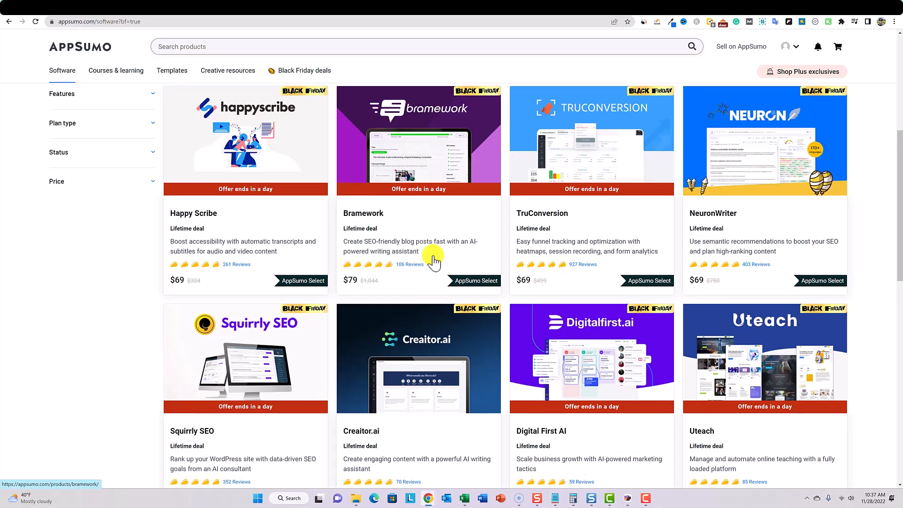
{"action": "scroll", "coordinate": [433, 260], "scroll_direction": "down", "scroll_amount": 1}
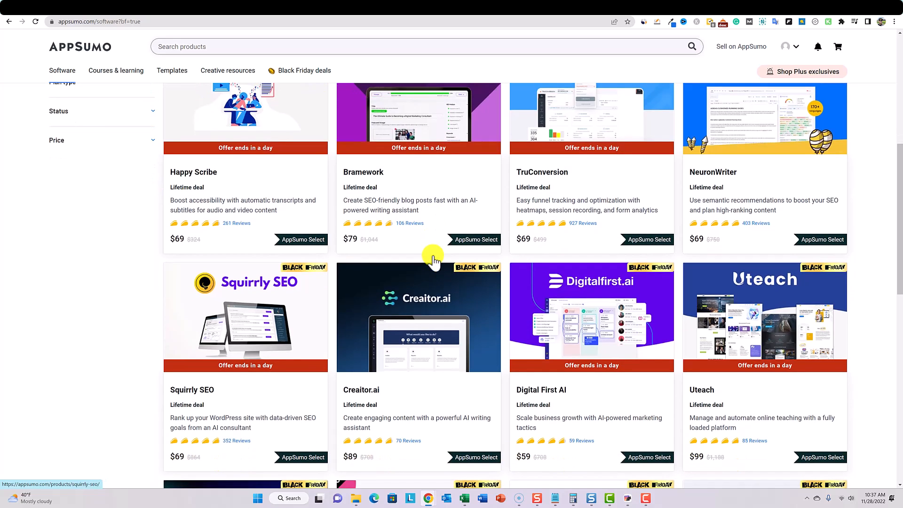
{"action": "scroll", "coordinate": [433, 260], "scroll_direction": "down", "scroll_amount": 2}
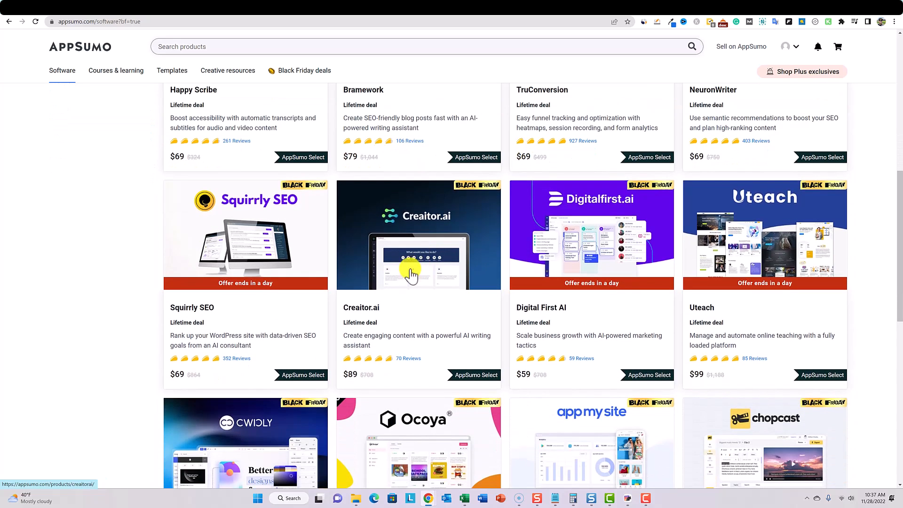
{"action": "scroll", "coordinate": [315, 329], "scroll_direction": "down", "scroll_amount": 2}
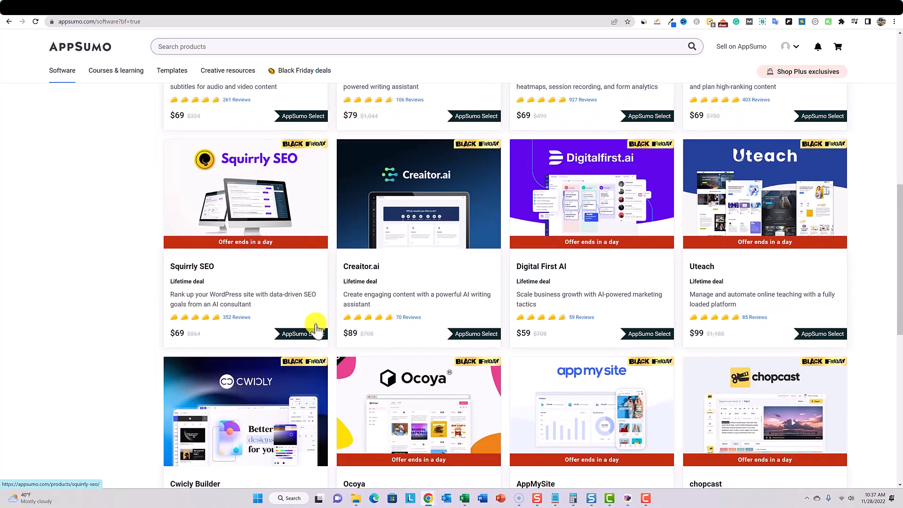
{"action": "scroll", "coordinate": [414, 313], "scroll_direction": "down", "scroll_amount": 2}
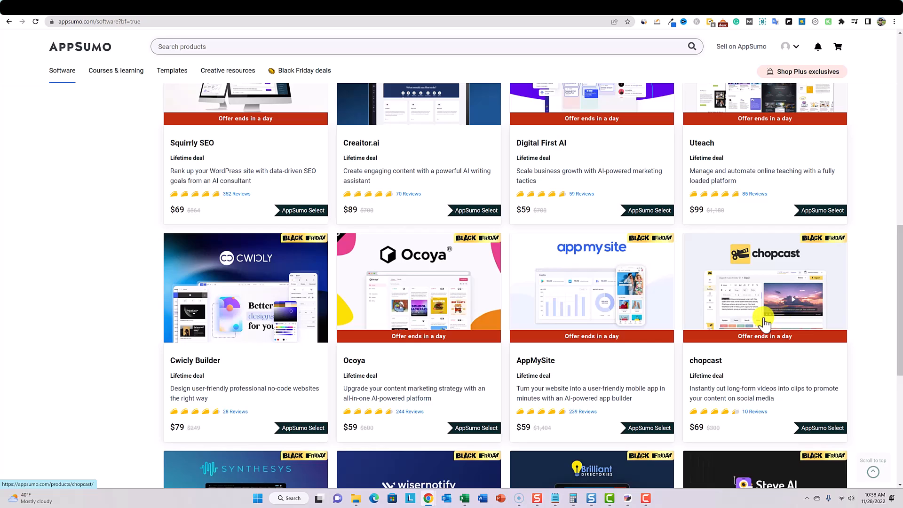
{"action": "scroll", "coordinate": [752, 301], "scroll_direction": "down", "scroll_amount": 5}
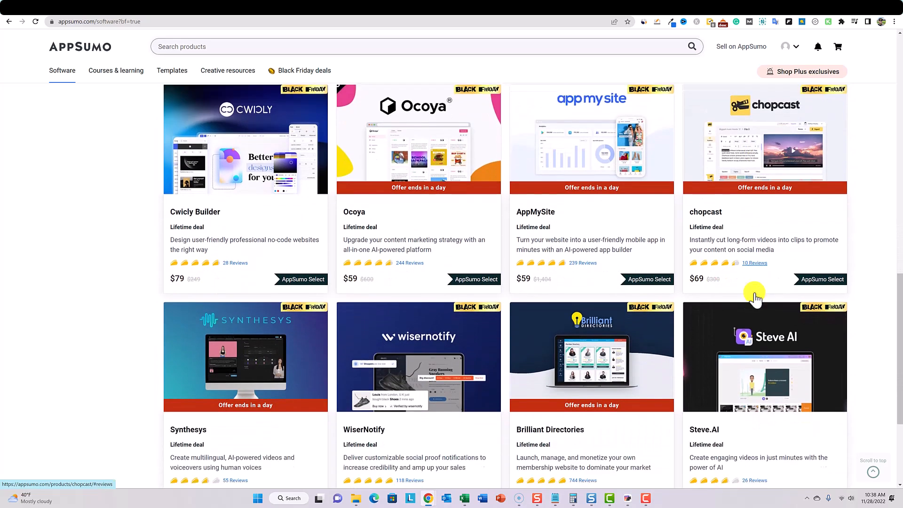
{"action": "scroll", "coordinate": [734, 288], "scroll_direction": "down", "scroll_amount": 4}
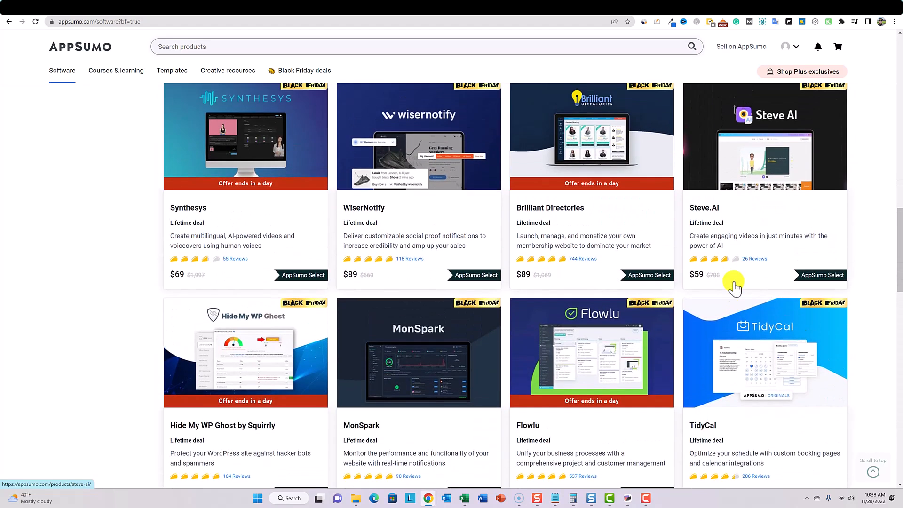
{"action": "scroll", "coordinate": [728, 264], "scroll_direction": "down", "scroll_amount": 2}
{"action": "scroll", "coordinate": [726, 252], "scroll_direction": "down", "scroll_amount": 3}
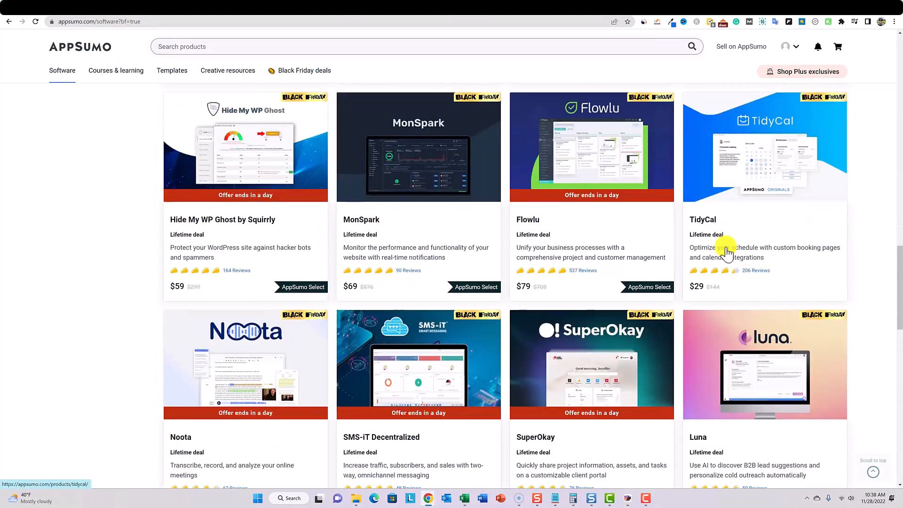
{"action": "scroll", "coordinate": [726, 252], "scroll_direction": "down", "scroll_amount": 5}
- Open the Squirrly SEO deal from the listing and check its code plan options and review rating
{"action": "scroll", "coordinate": [653, 231], "scroll_direction": "up", "scroll_amount": 15}
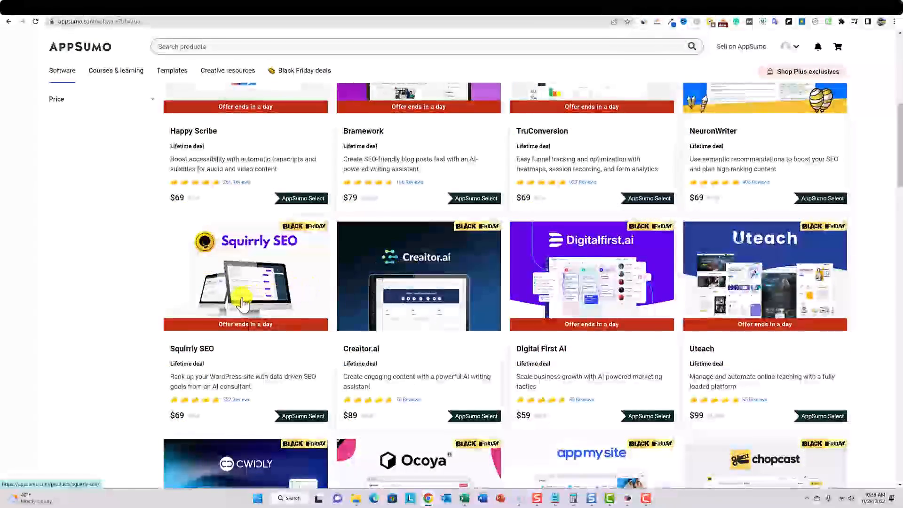
{"action": "scroll", "coordinate": [315, 289], "scroll_direction": "up", "scroll_amount": 8}
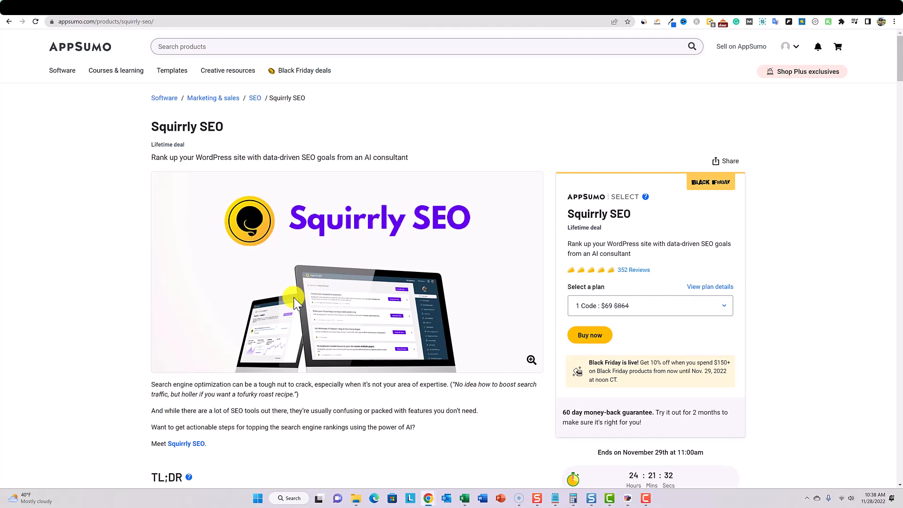
{"action": "left_click", "coordinate": [681, 306]}
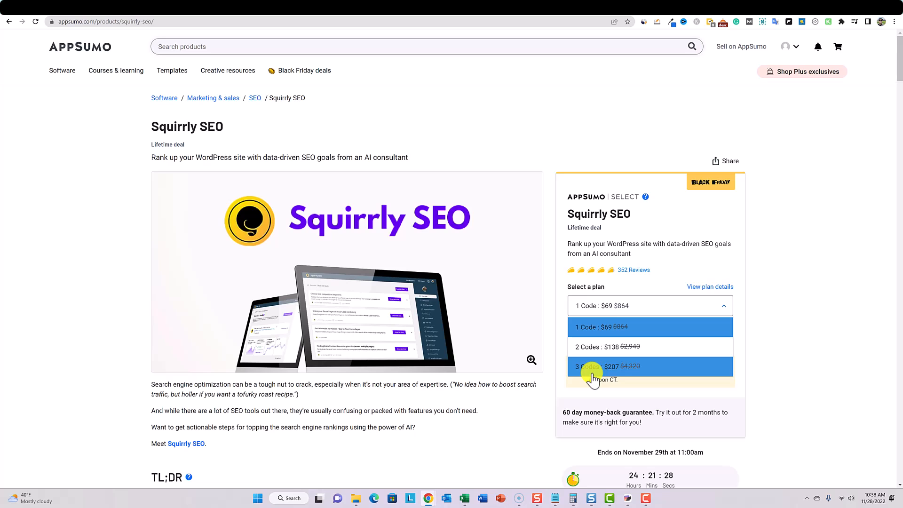
{"action": "left_click", "coordinate": [504, 126]}
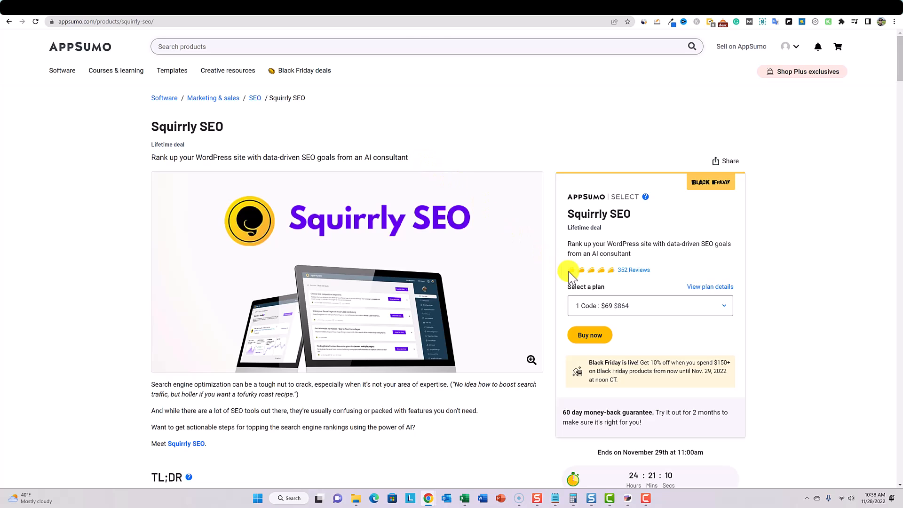
{"action": "left_click_drag", "start_coordinate": [569, 272], "coordinate": [648, 270]}
{"action": "left_click", "coordinate": [650, 244]}
- Review Squirrly SEO's plans and features, comparing the Single, Double and Multiple tiers and highlighting the Multiple tier's focus pages allowance
{"action": "scroll", "coordinate": [609, 264], "scroll_direction": "down", "scroll_amount": 2}
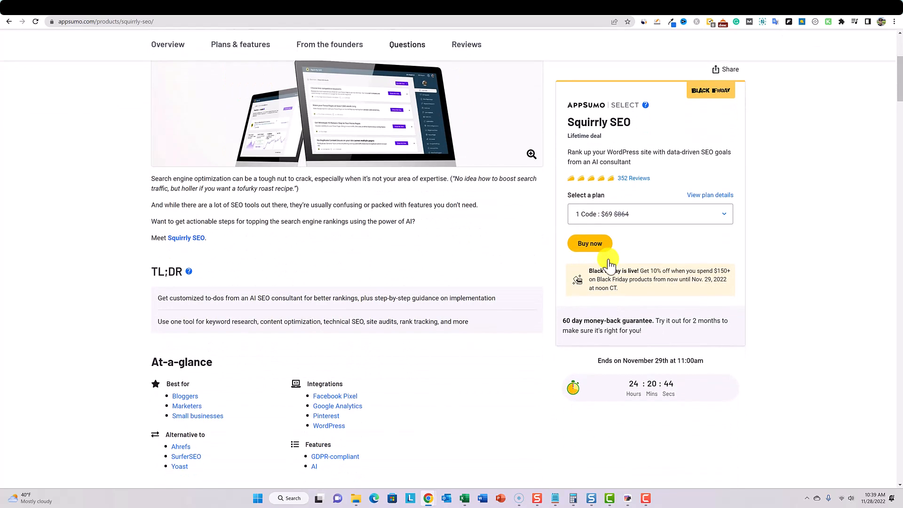
{"action": "left_click", "coordinate": [243, 46]}
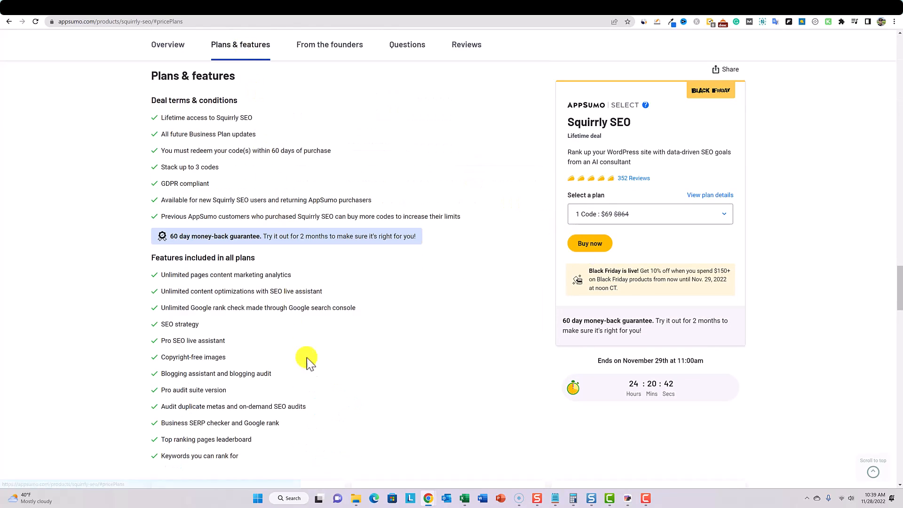
{"action": "scroll", "coordinate": [310, 375], "scroll_direction": "down", "scroll_amount": 5}
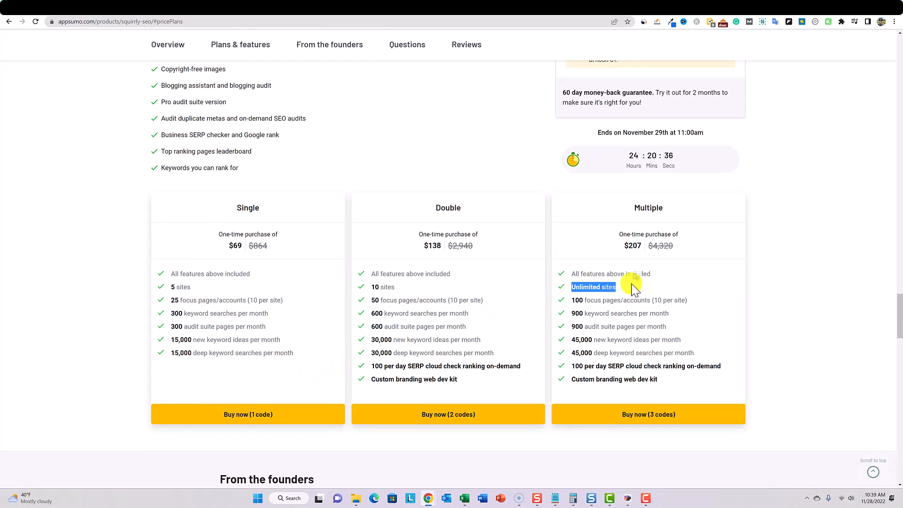
{"action": "left_click_drag", "start_coordinate": [564, 301], "coordinate": [700, 306]}
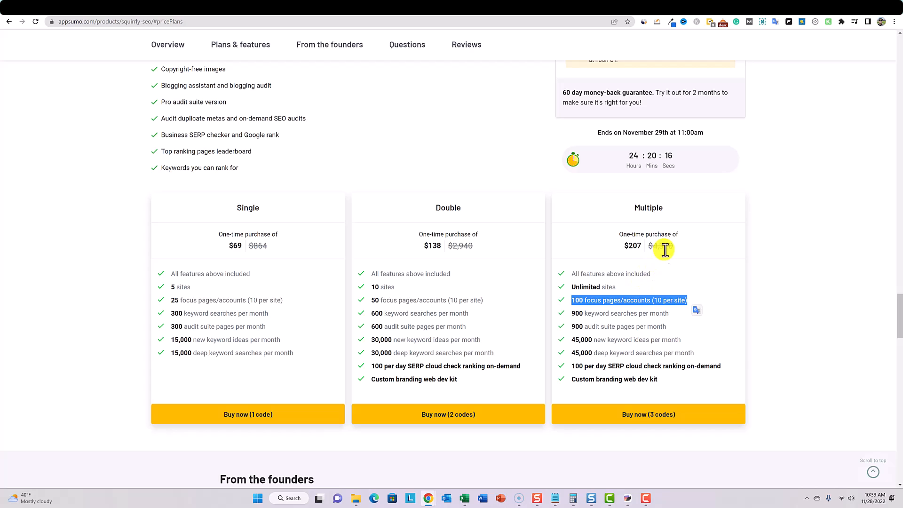
{"action": "scroll", "coordinate": [664, 249], "scroll_direction": "up", "scroll_amount": 3}
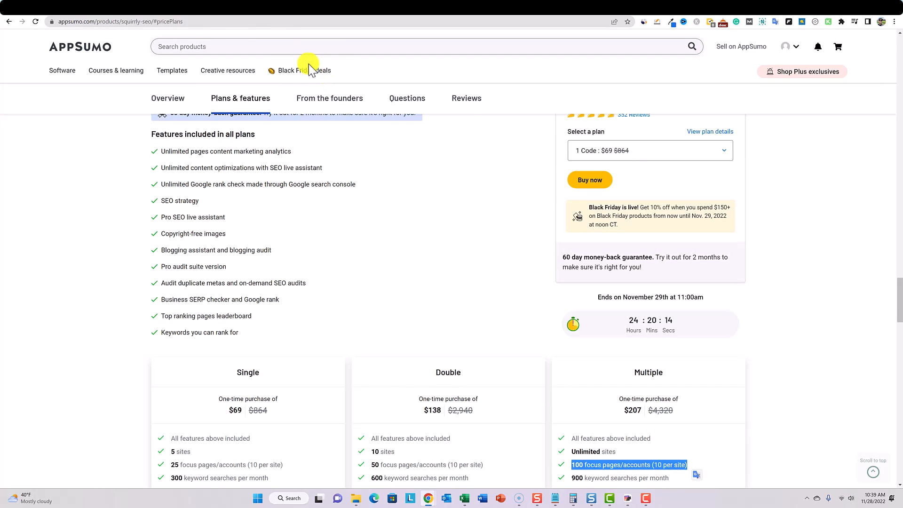
- Switch to the Squirrly cloud dashboard and review the account's current plan and limits under Pricing & Plans
{"action": "left_click", "coordinate": [206, 16]}
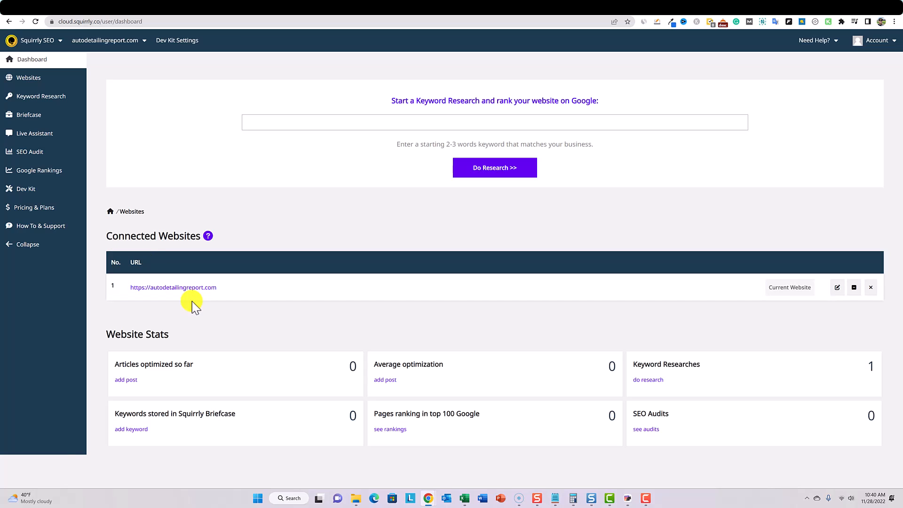
{"action": "left_click", "coordinate": [878, 39]}
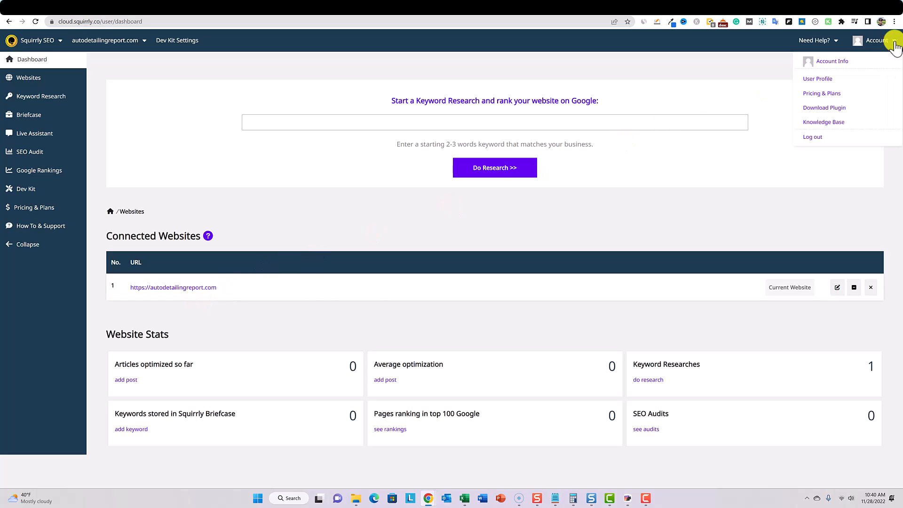
{"action": "left_click", "coordinate": [825, 94]}
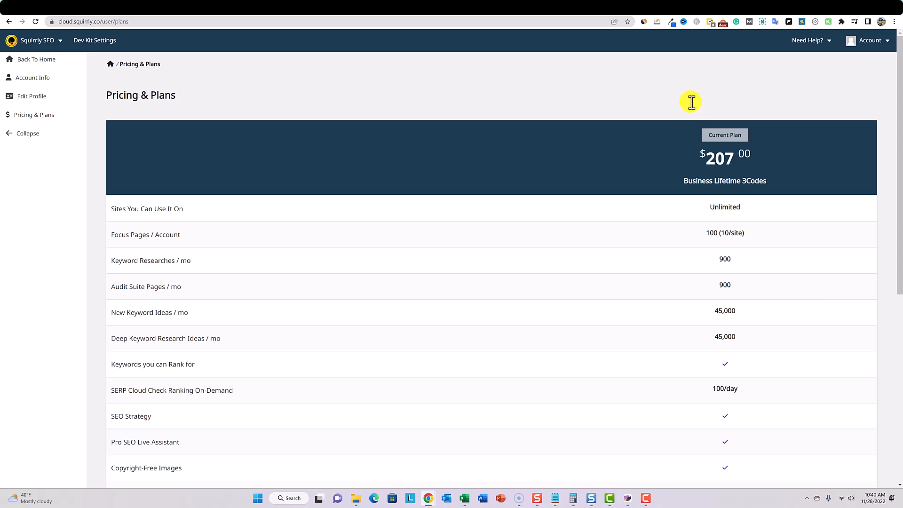
{"action": "mouse_move", "coordinate": [710, 207]}
{"action": "left_mouse_down"}
{"action": "mouse_move", "coordinate": [760, 204]}
{"action": "mouse_move", "coordinate": [153, 234]}
{"action": "mouse_move", "coordinate": [160, 205]}
{"action": "mouse_move", "coordinate": [711, 213]}
{"action": "left_mouse_up"}
{"action": "scroll", "coordinate": [711, 213], "scroll_direction": "down", "scroll_amount": 5}
{"action": "scroll", "coordinate": [710, 213], "scroll_direction": "up", "scroll_amount": 5}
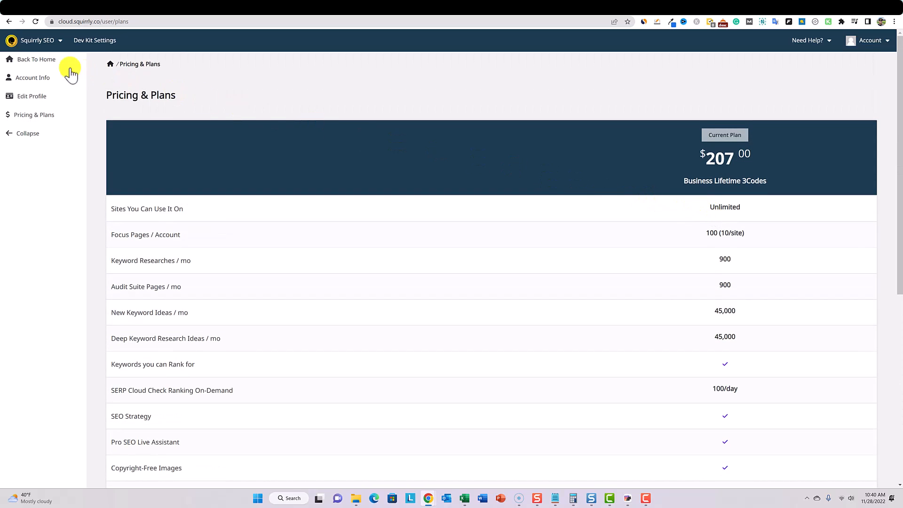
- Return to the Squirrly dashboard home and check which connected websites are available for switching
{"action": "left_click", "coordinate": [41, 61]}
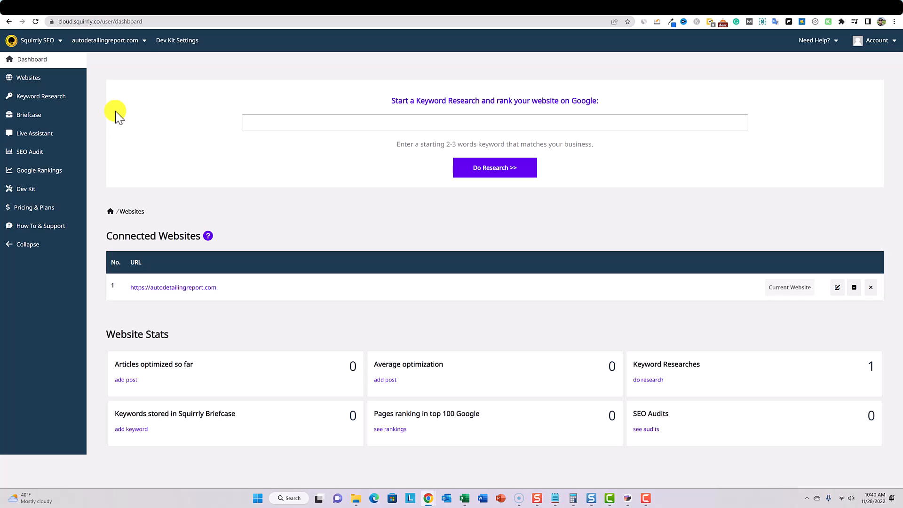
{"action": "left_click", "coordinate": [144, 41]}
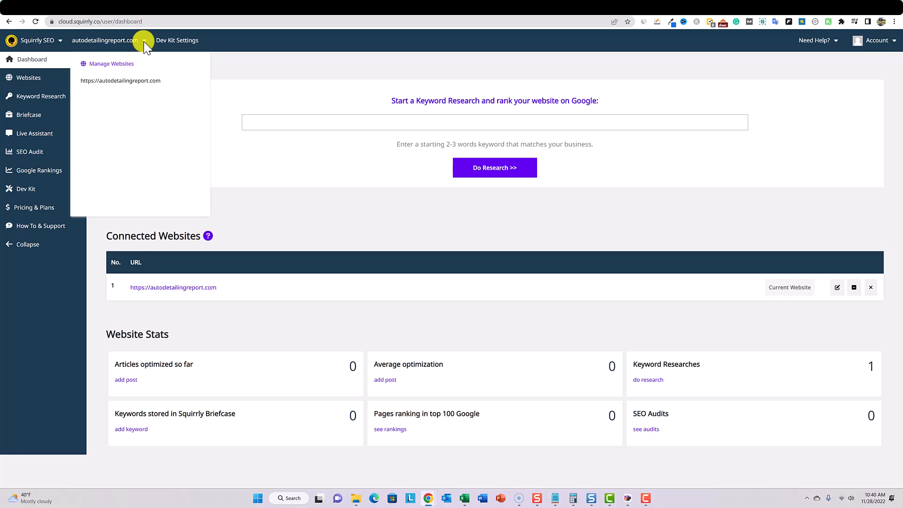
{"action": "left_click", "coordinate": [284, 65]}
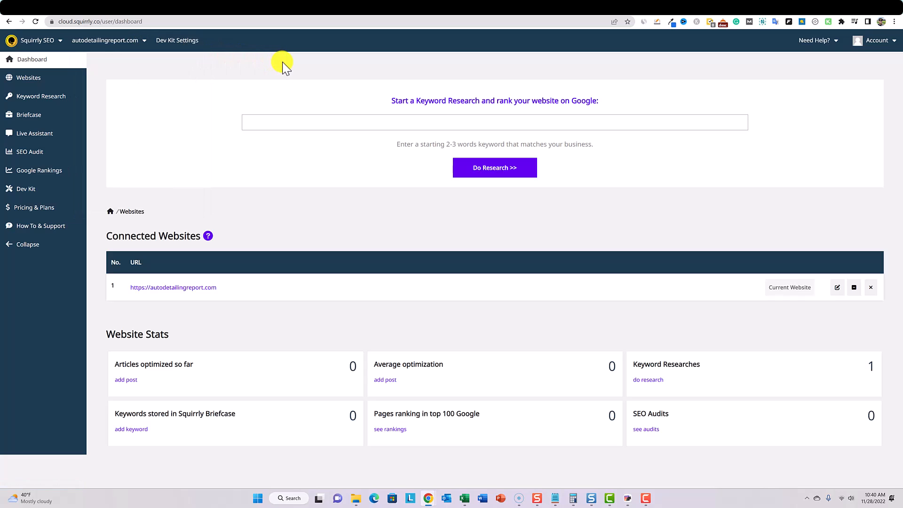
- Open the keyword research history and show all keywords from the Nov 28, 2022 songwriter research
{"action": "left_click", "coordinate": [54, 95]}
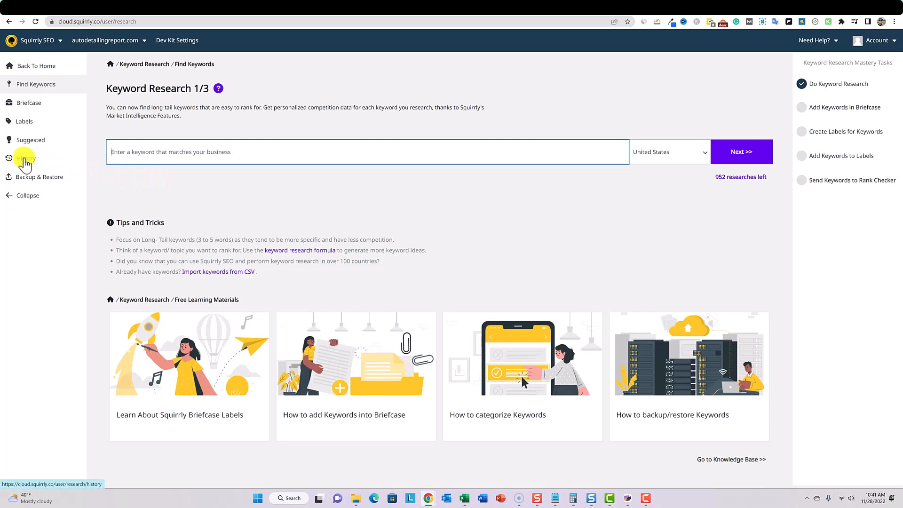
{"action": "left_click", "coordinate": [27, 163]}
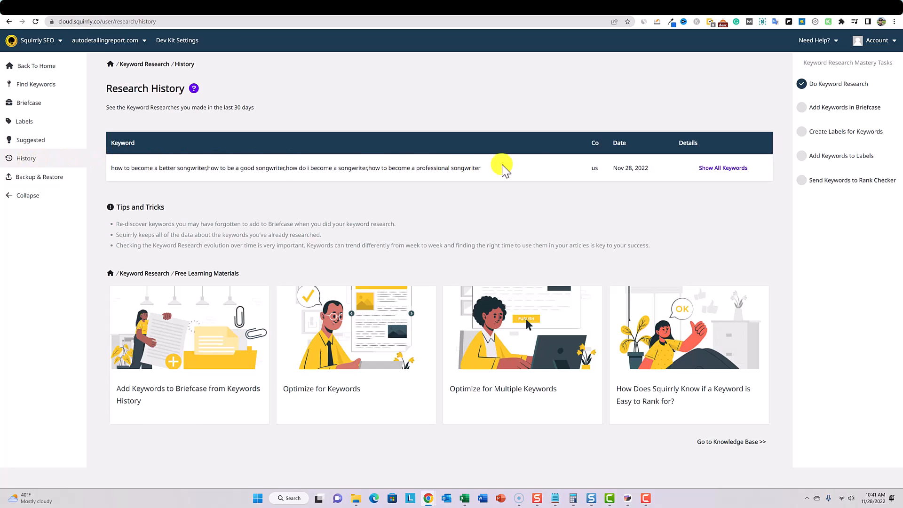
{"action": "left_click", "coordinate": [721, 168]}
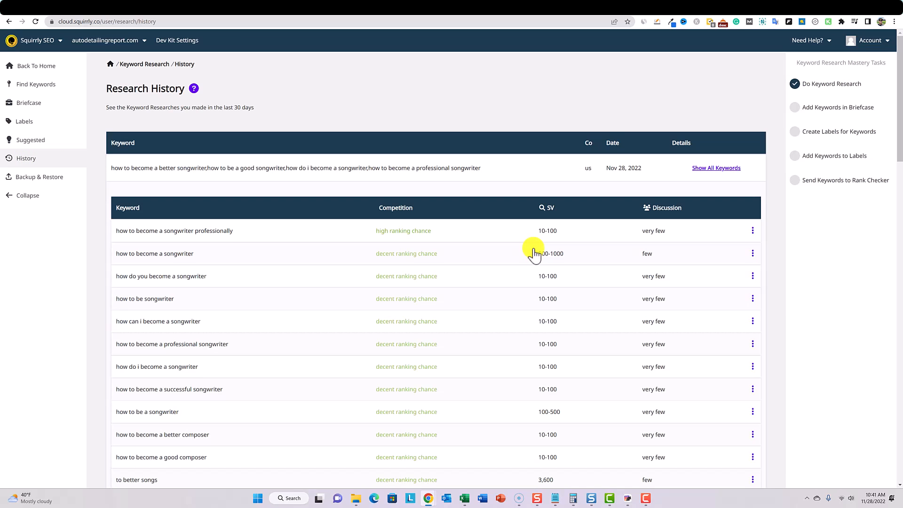
{"action": "scroll", "coordinate": [459, 271], "scroll_direction": "down", "scroll_amount": 1}
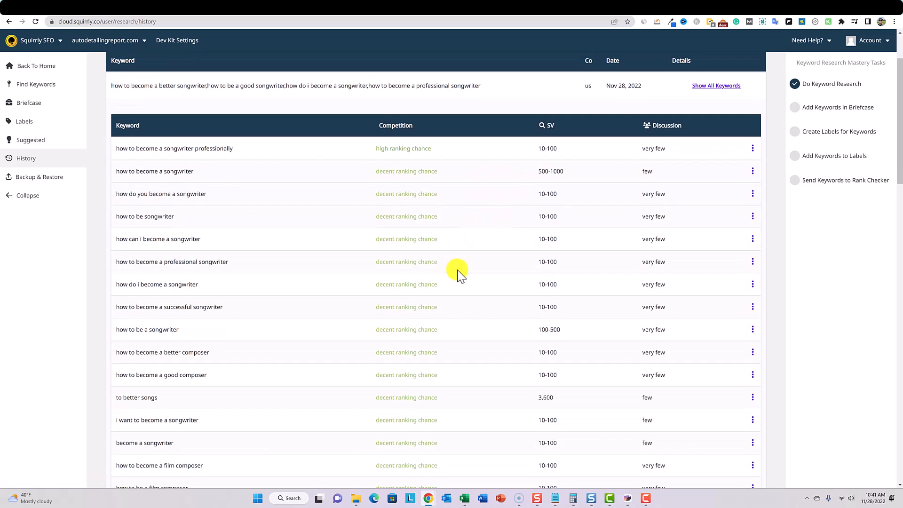
{"action": "scroll", "coordinate": [464, 233], "scroll_direction": "up", "scroll_amount": 1}
{"action": "scroll", "coordinate": [463, 233], "scroll_direction": "down", "scroll_amount": 2}
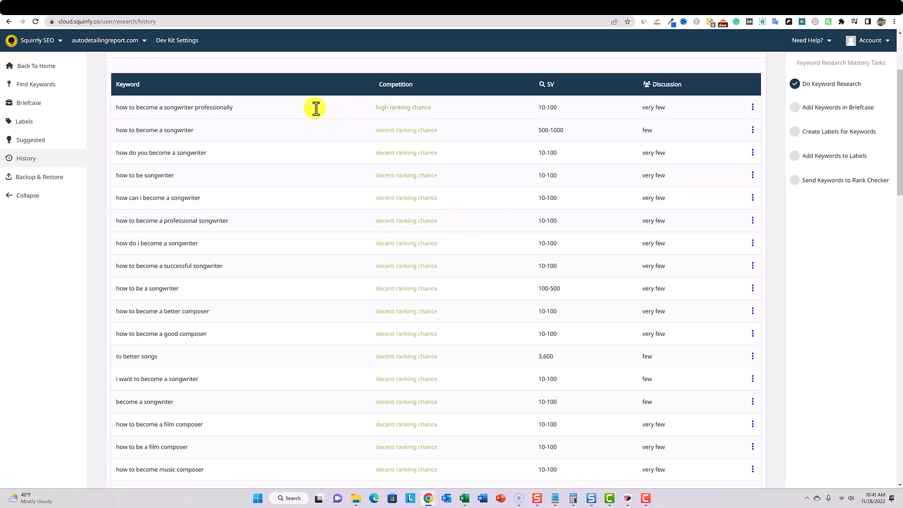
- Look up the keyword "how to become a songwriter professionally" in Semrush's Keyword Magic Tool and check its keyword difficulty
{"action": "left_click_drag", "start_coordinate": [239, 109], "coordinate": [116, 107]}
{"action": "key", "text": "ctrl+c"}
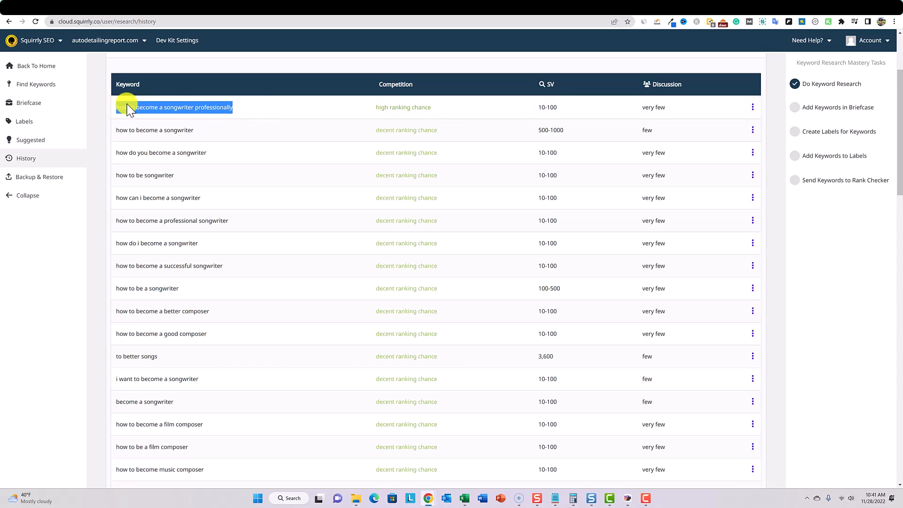
{"action": "left_click", "coordinate": [656, 19]}
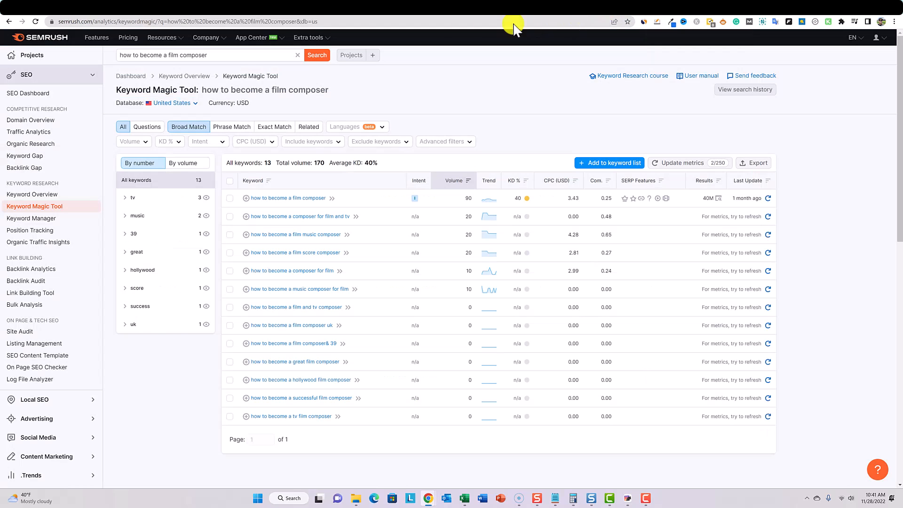
{"action": "left_click_drag", "start_coordinate": [225, 57], "coordinate": [120, 56]}
{"action": "key", "text": "ctrl+v"}
{"action": "left_click", "coordinate": [314, 57]}
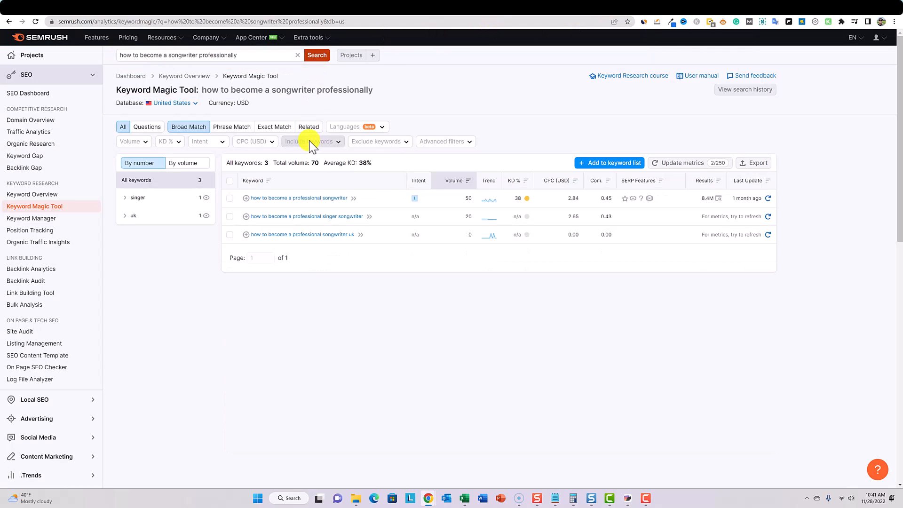
{"action": "mouse_move", "coordinate": [523, 201]}
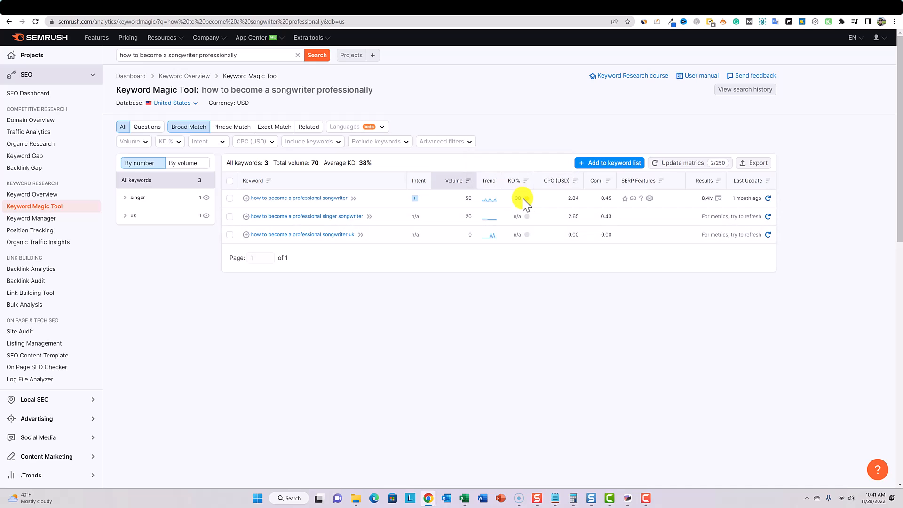
- Return to Squirrly's research history, examine the songwriter keywords' ranking chances and search volumes, and compare them with the Semrush results
{"action": "left_click", "coordinate": [203, 13]}
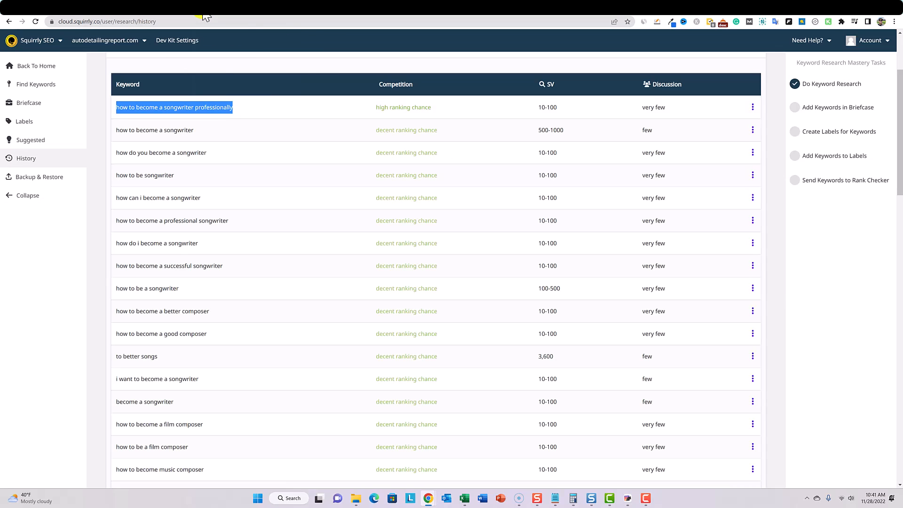
{"action": "left_click", "coordinate": [265, 71]}
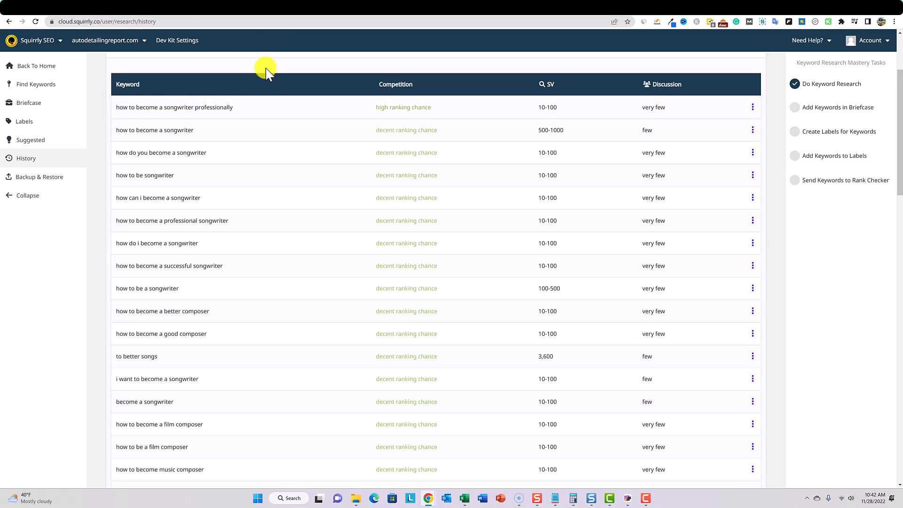
{"action": "scroll", "coordinate": [407, 348], "scroll_direction": "down", "scroll_amount": 5}
{"action": "scroll", "coordinate": [407, 347], "scroll_direction": "down", "scroll_amount": 4}
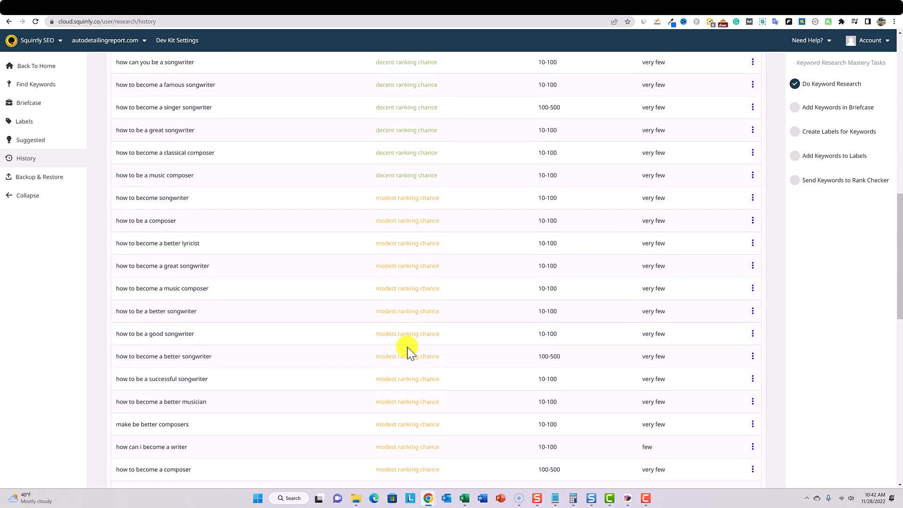
{"action": "scroll", "coordinate": [419, 264], "scroll_direction": "down", "scroll_amount": 5}
{"action": "scroll", "coordinate": [419, 265], "scroll_direction": "down", "scroll_amount": 4}
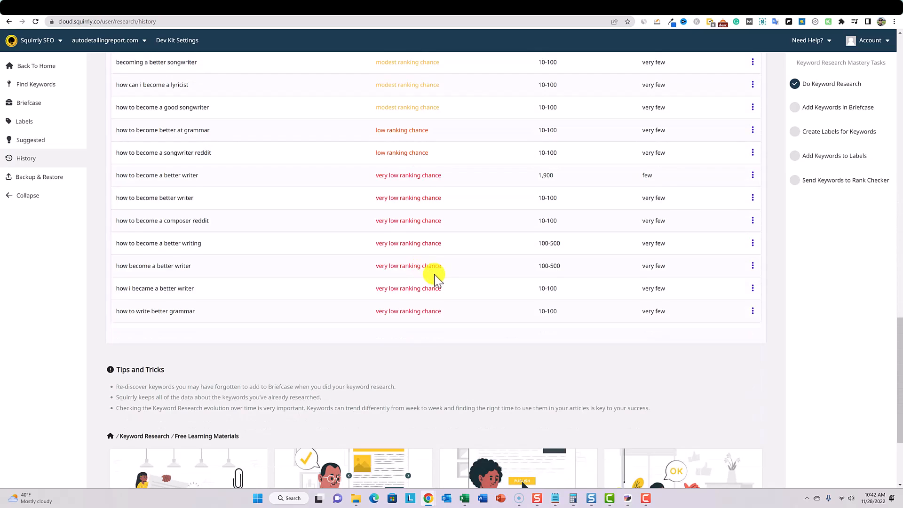
{"action": "scroll", "coordinate": [447, 283], "scroll_direction": "up", "scroll_amount": 4}
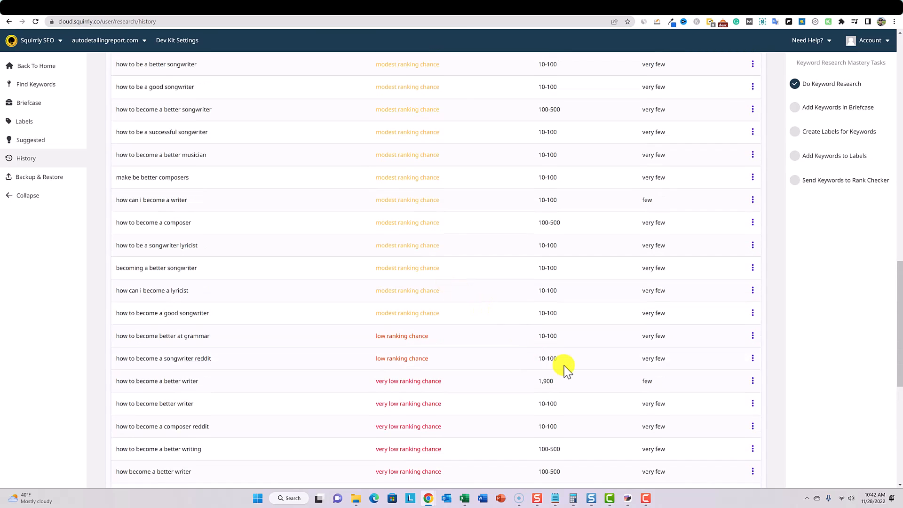
{"action": "scroll", "coordinate": [563, 365], "scroll_direction": "up", "scroll_amount": 5}
{"action": "scroll", "coordinate": [563, 366], "scroll_direction": "up", "scroll_amount": 5}
{"action": "scroll", "coordinate": [564, 365], "scroll_direction": "up", "scroll_amount": 4}
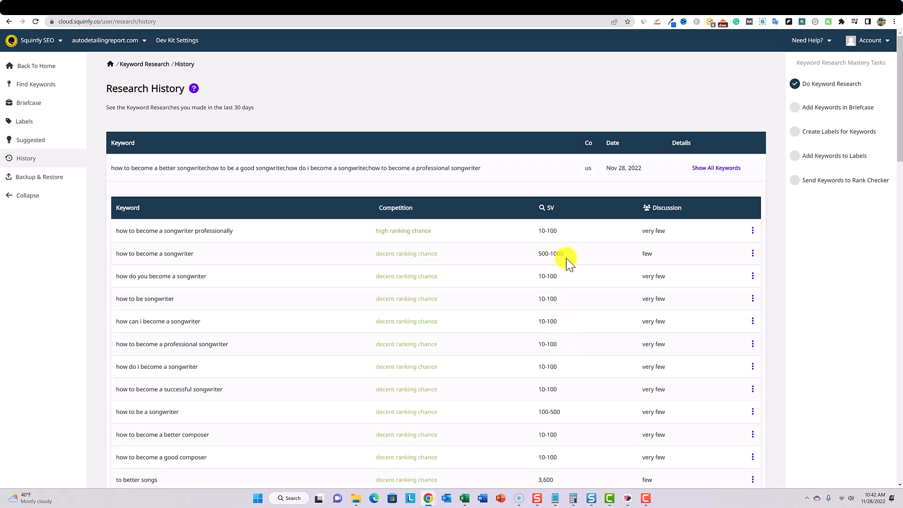
{"action": "scroll", "coordinate": [566, 236], "scroll_direction": "down", "scroll_amount": 5}
{"action": "scroll", "coordinate": [567, 235], "scroll_direction": "down", "scroll_amount": 10}
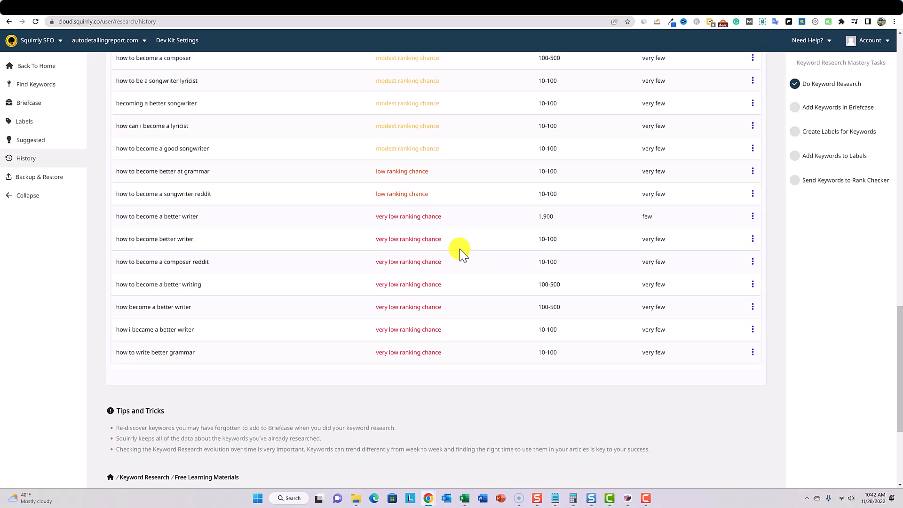
{"action": "scroll", "coordinate": [448, 172], "scroll_direction": "up", "scroll_amount": 2}
{"action": "scroll", "coordinate": [447, 170], "scroll_direction": "down", "scroll_amount": 5}
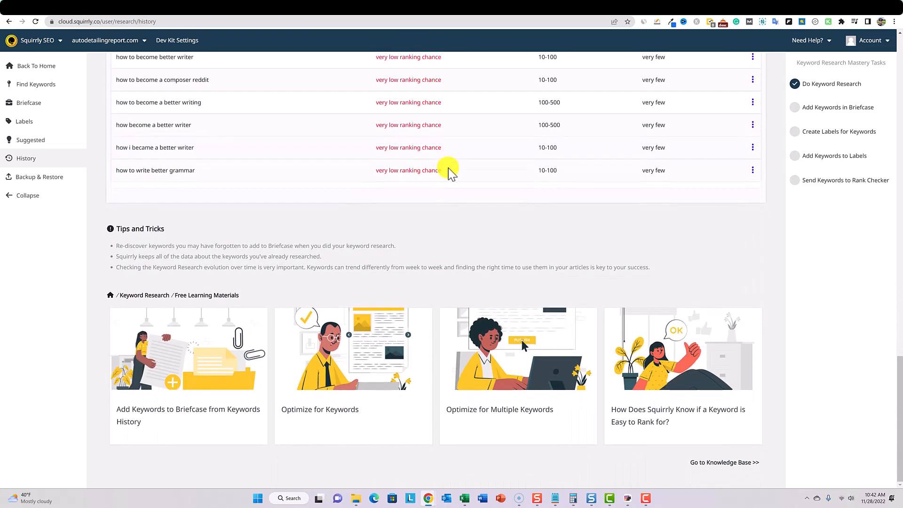
{"action": "scroll", "coordinate": [448, 170], "scroll_direction": "up", "scroll_amount": 15}
{"action": "scroll", "coordinate": [449, 172], "scroll_direction": "up", "scroll_amount": 2}
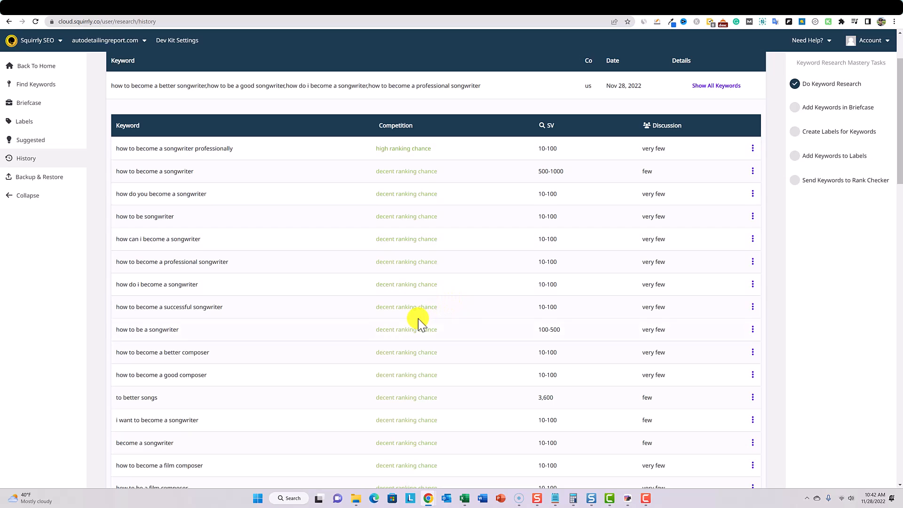
{"action": "scroll", "coordinate": [419, 318], "scroll_direction": "down", "scroll_amount": 3}
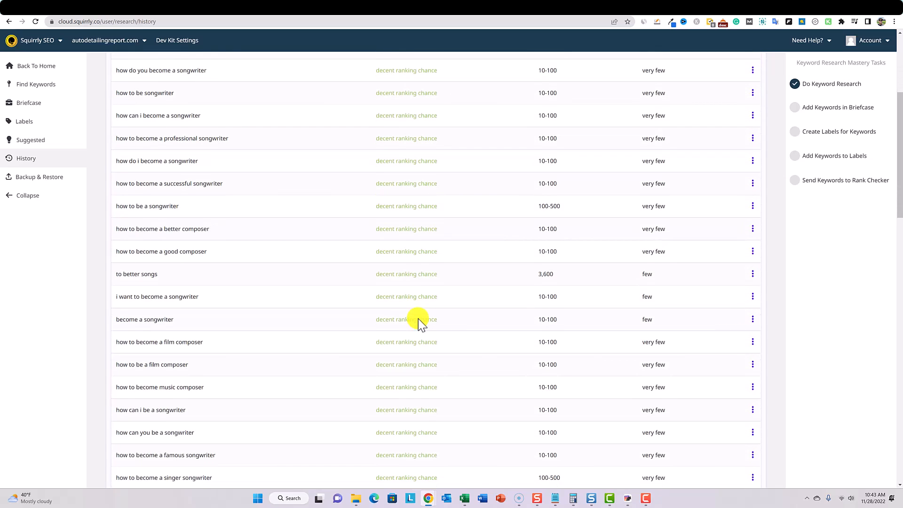
{"action": "scroll", "coordinate": [419, 318], "scroll_direction": "down", "scroll_amount": 3}
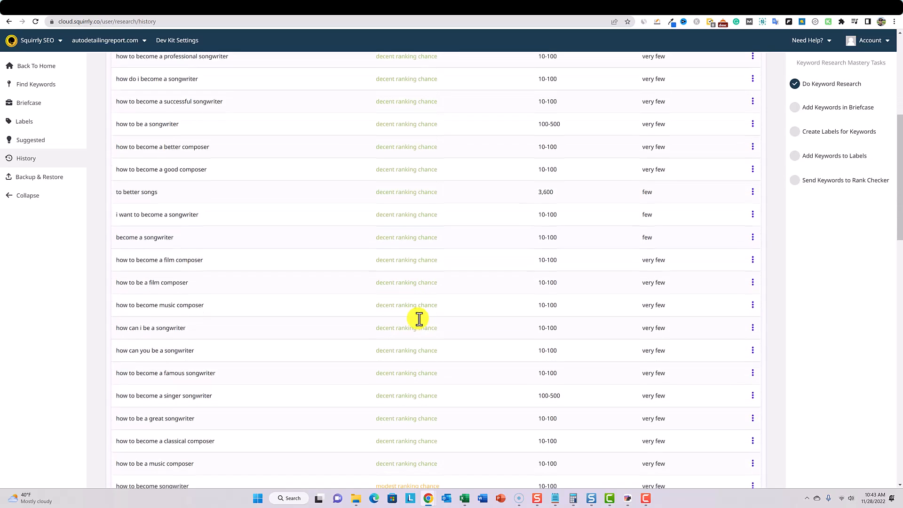
{"action": "scroll", "coordinate": [393, 363], "scroll_direction": "down", "scroll_amount": 2}
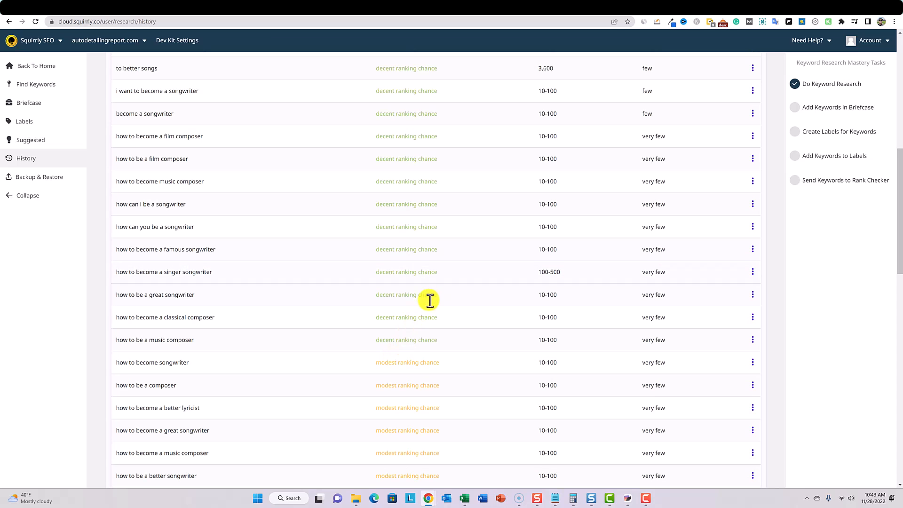
{"action": "scroll", "coordinate": [432, 294], "scroll_direction": "up", "scroll_amount": 1}
{"action": "scroll", "coordinate": [433, 293], "scroll_direction": "up", "scroll_amount": 1}
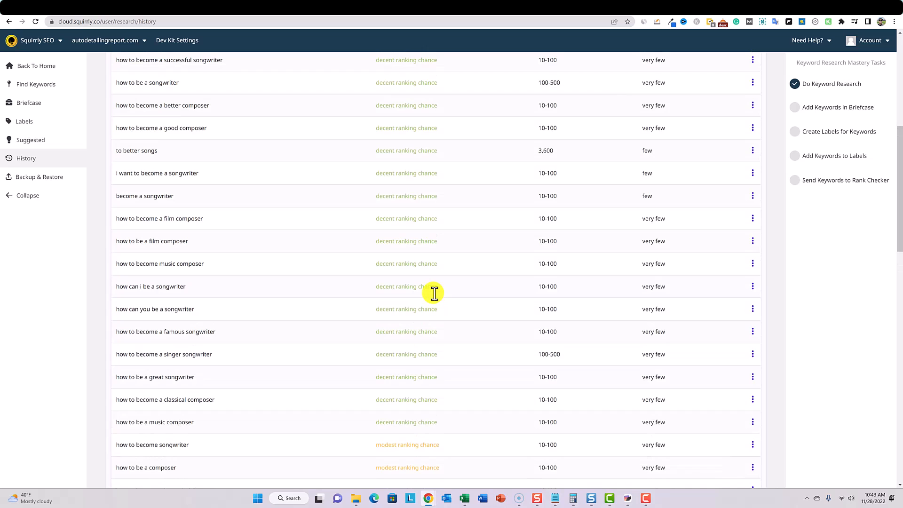
{"action": "scroll", "coordinate": [433, 294], "scroll_direction": "up", "scroll_amount": 8}
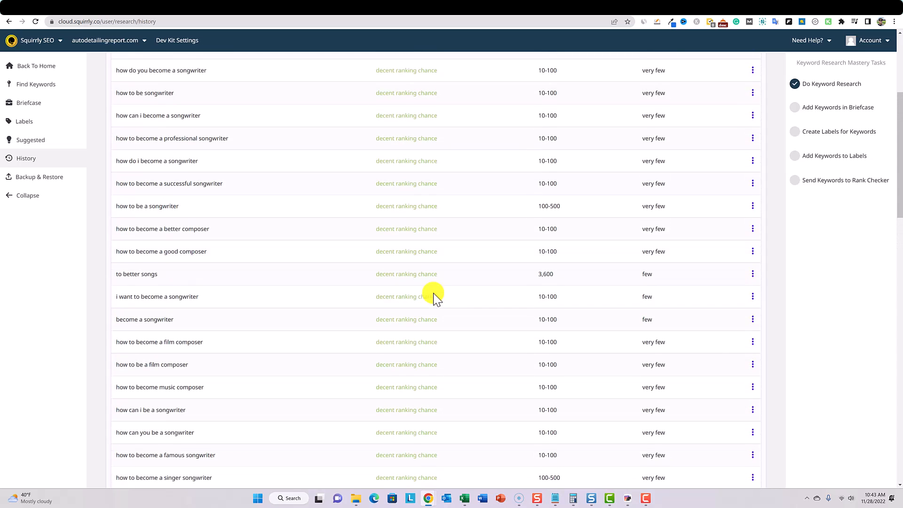
{"action": "left_click", "coordinate": [652, 9]}
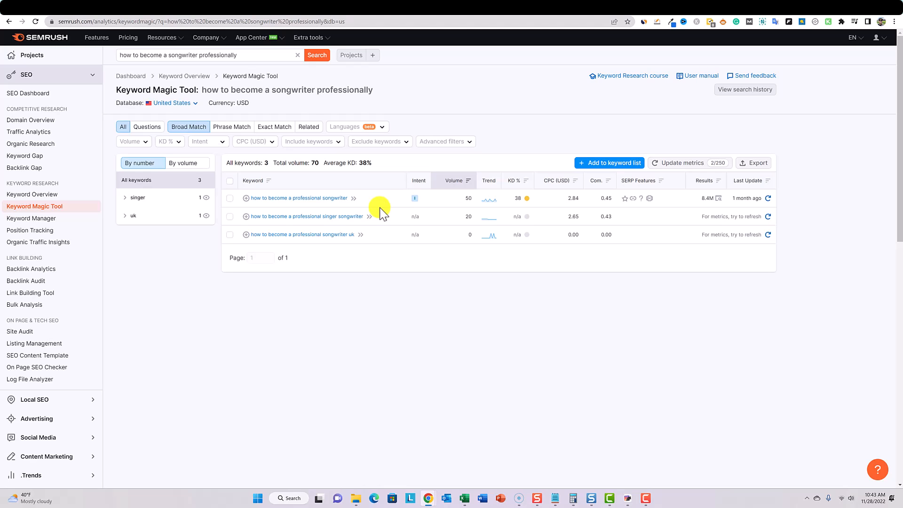
- Switch back to Squirrly and start a new keyword research for "auto detailing in texas" with United States as the country
{"action": "left_click", "coordinate": [202, 12]}
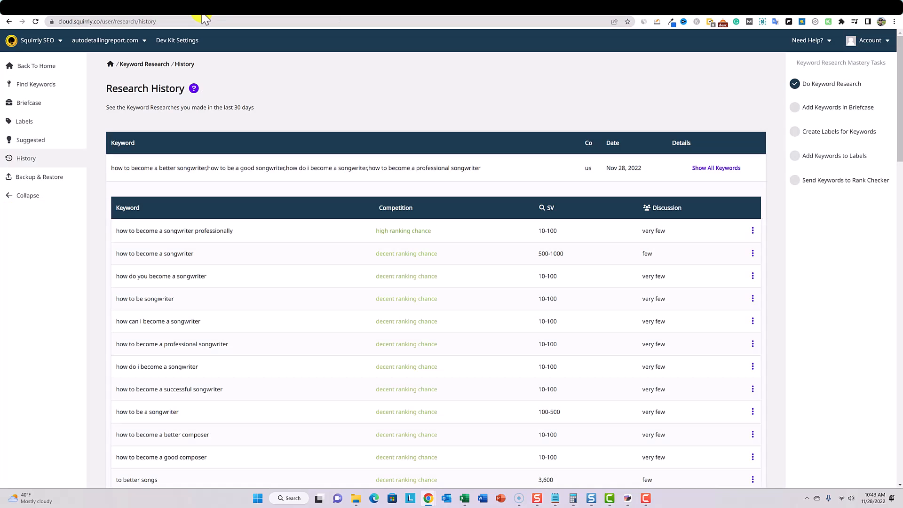
{"action": "left_click", "coordinate": [40, 87]}
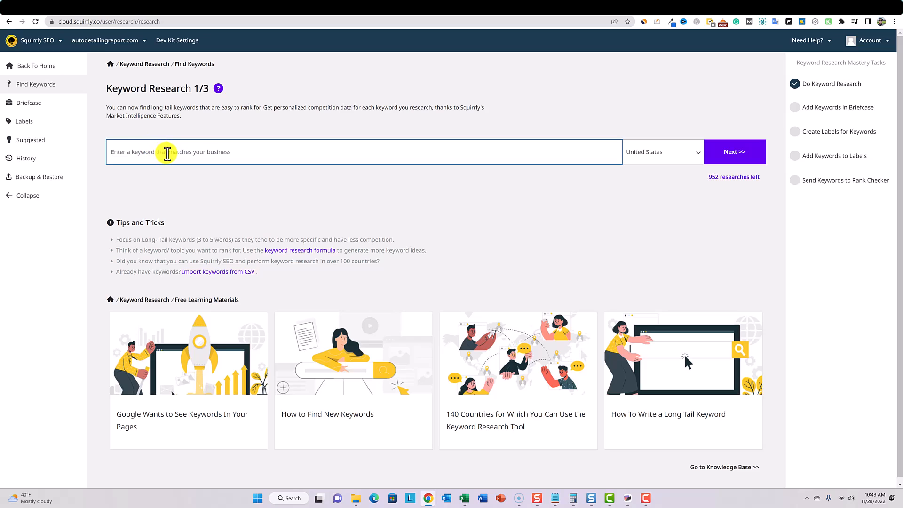
{"action": "type", "text": "auto detailing in texas"}
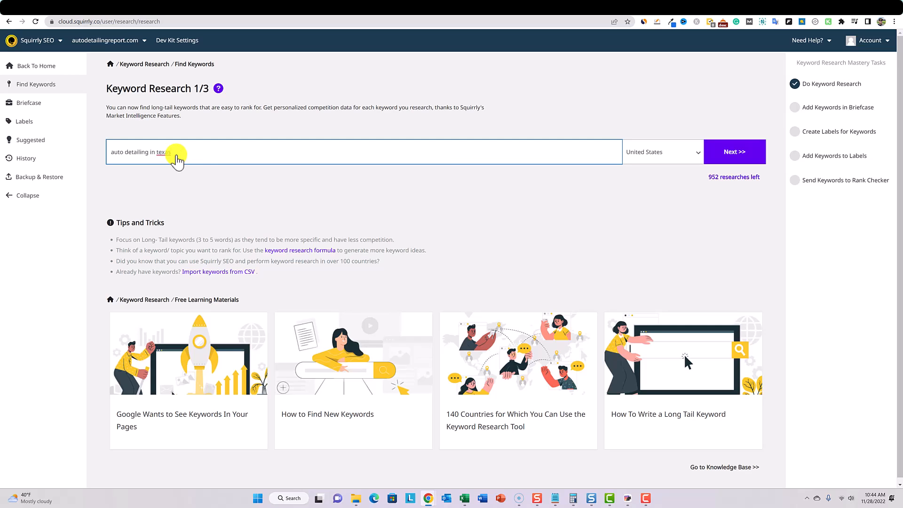
{"action": "left_click", "coordinate": [685, 152]}
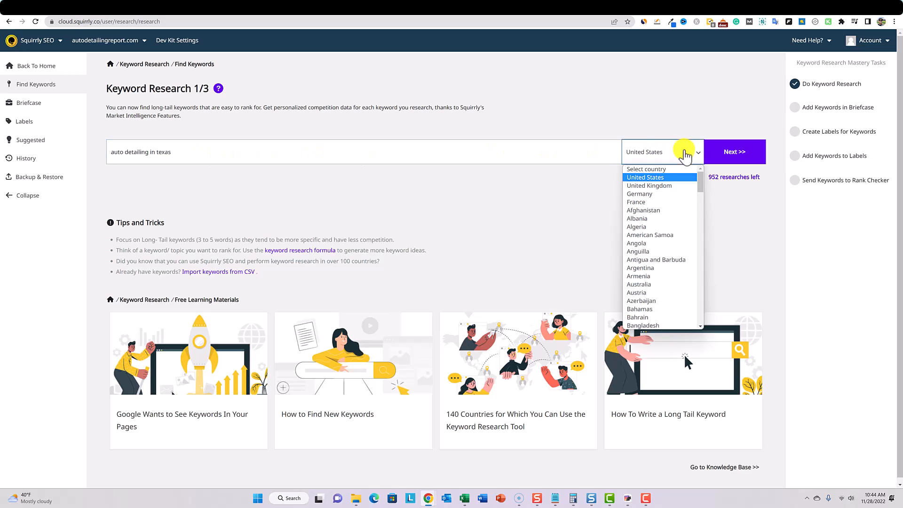
{"action": "left_click", "coordinate": [696, 126]}
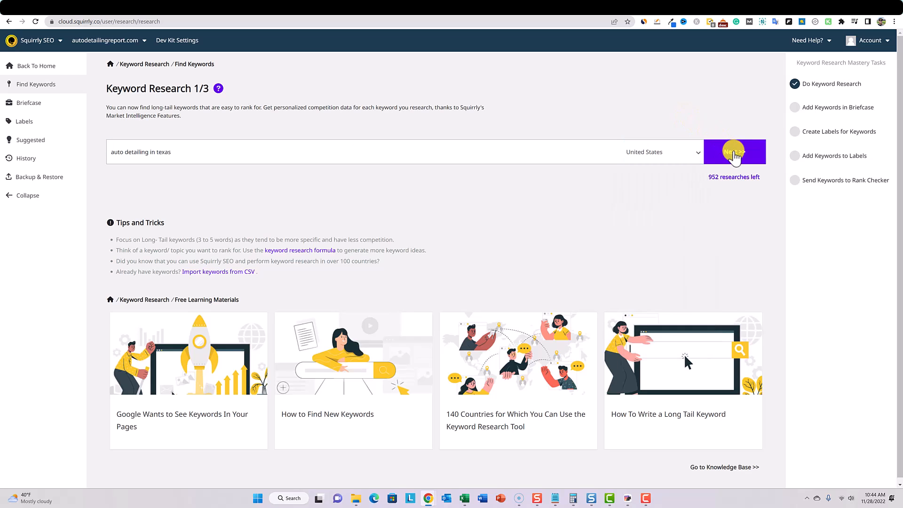
{"action": "left_click", "coordinate": [731, 151]}
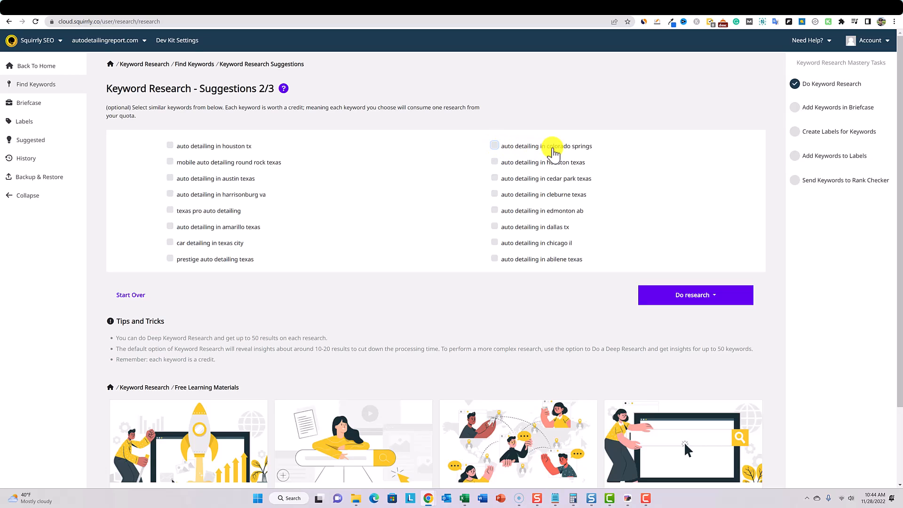
{"action": "left_click", "coordinate": [494, 162]}
{"action": "left_click", "coordinate": [494, 177]}
{"action": "left_click", "coordinate": [494, 194]}
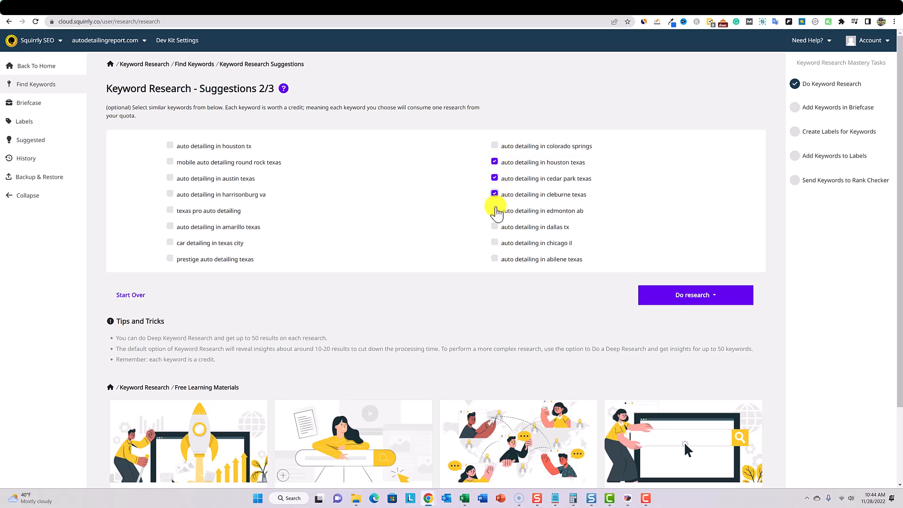
{"action": "left_click", "coordinate": [494, 211]}
{"action": "left_click", "coordinate": [522, 67]}
{"action": "left_click", "coordinate": [494, 162]}
{"action": "left_click", "coordinate": [494, 178]}
{"action": "left_click", "coordinate": [494, 193]}
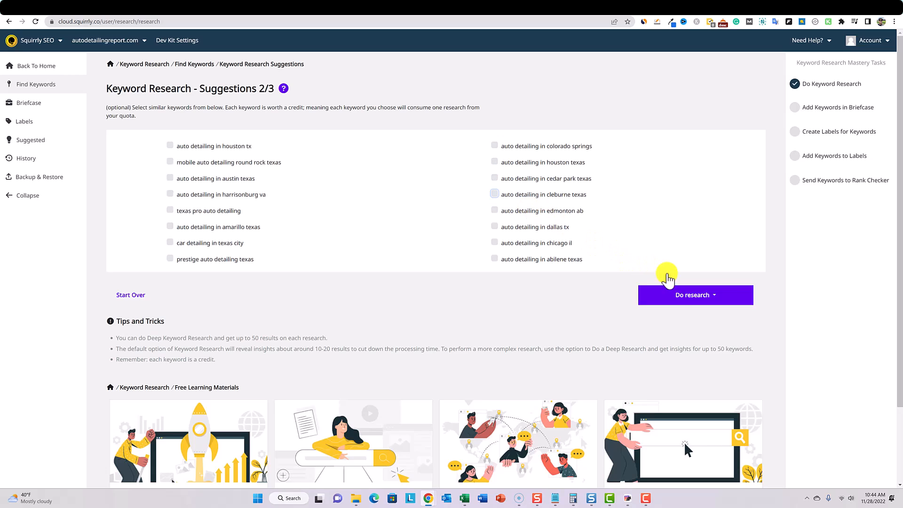
- Run a deep keyword research of up to 50 results for the phrase without selecting any similar keywords
{"action": "left_click", "coordinate": [714, 295]}
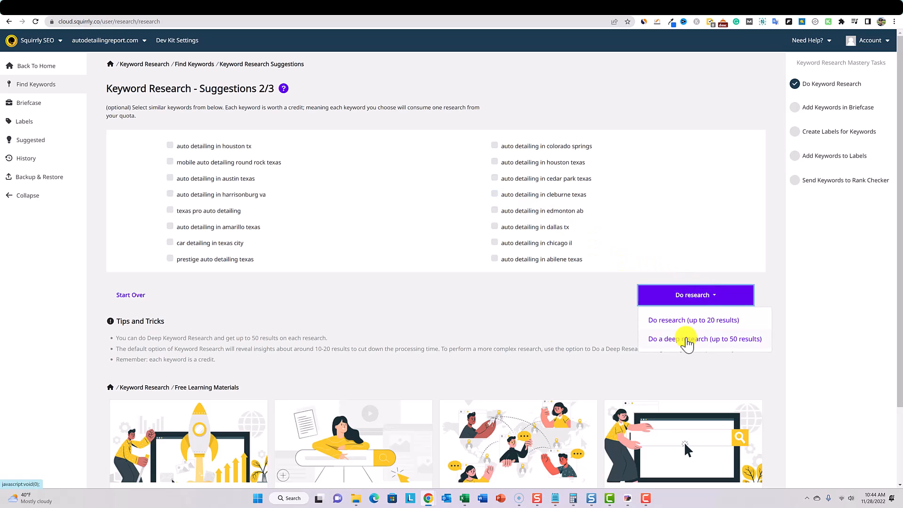
{"action": "scroll", "coordinate": [686, 343], "scroll_direction": "down", "scroll_amount": 1}
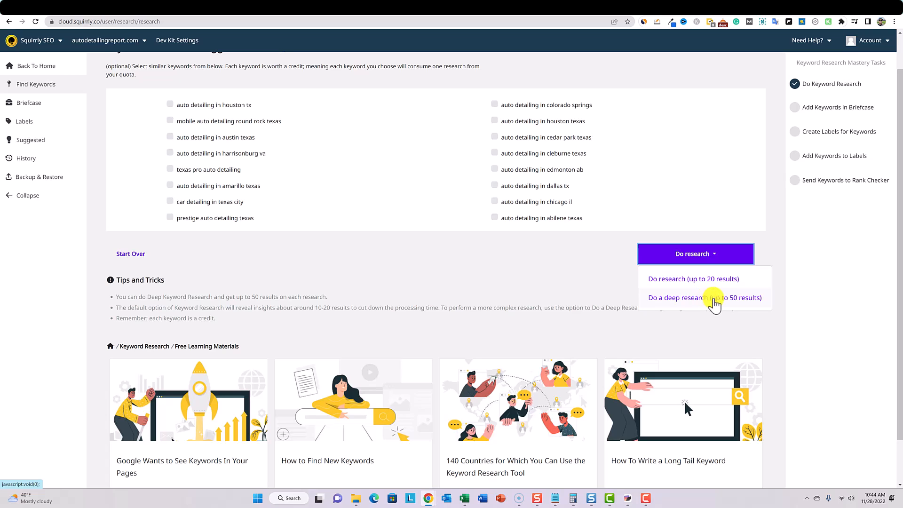
{"action": "left_click", "coordinate": [726, 299]}
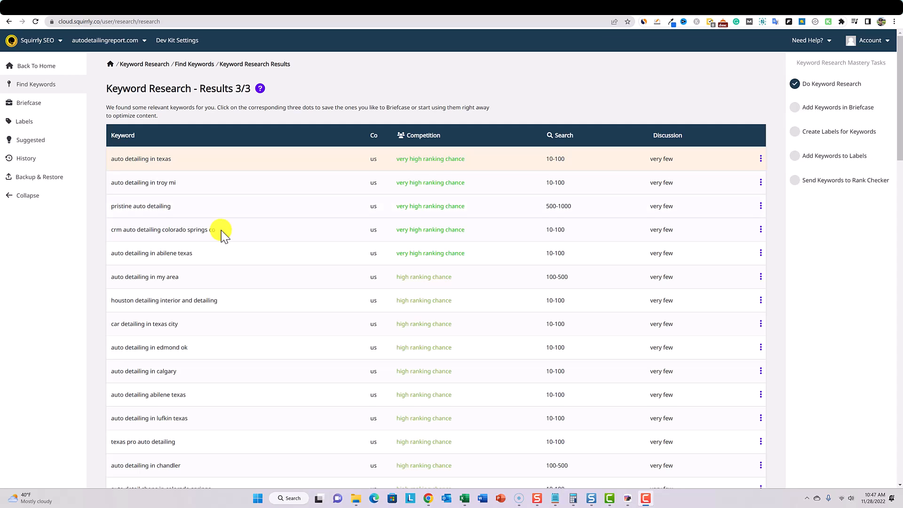
- Save the keywords "auto detailing in texas", "auto detailing in abilene texas" and "car detailing in texas city" to the briefcase
{"action": "scroll", "coordinate": [221, 230], "scroll_direction": "down", "scroll_amount": 9}
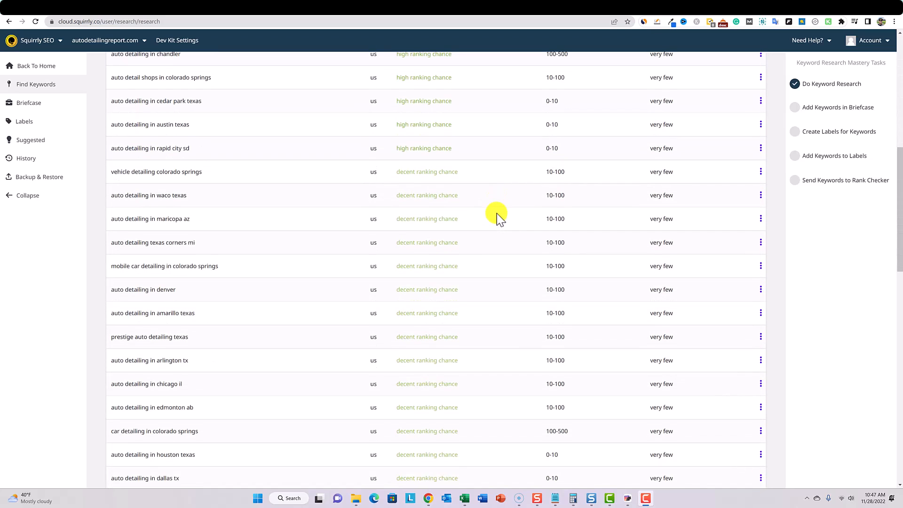
{"action": "scroll", "coordinate": [496, 213], "scroll_direction": "down", "scroll_amount": 3}
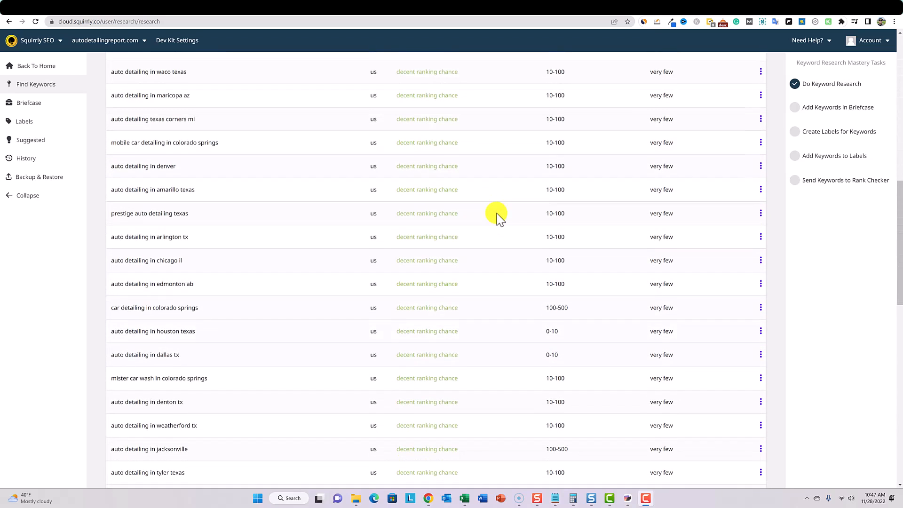
{"action": "scroll", "coordinate": [284, 316], "scroll_direction": "up", "scroll_amount": 12}
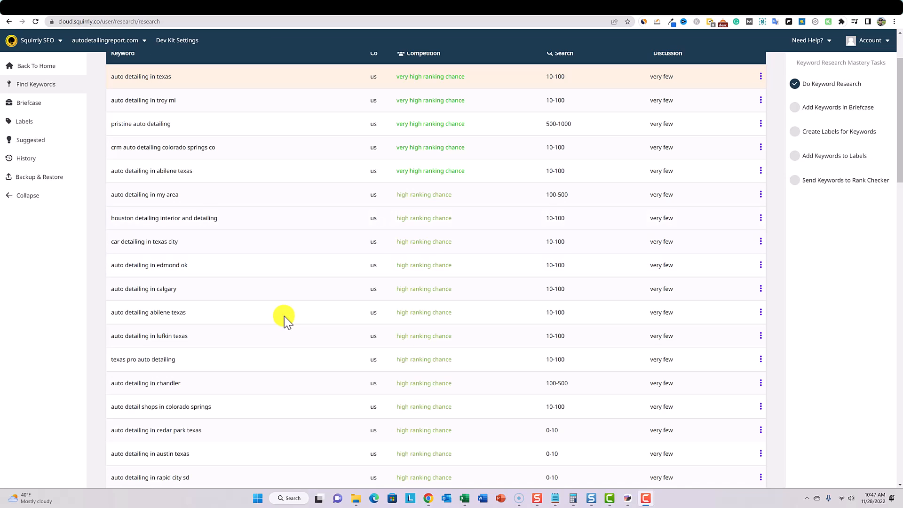
{"action": "scroll", "coordinate": [284, 316], "scroll_direction": "up", "scroll_amount": 2}
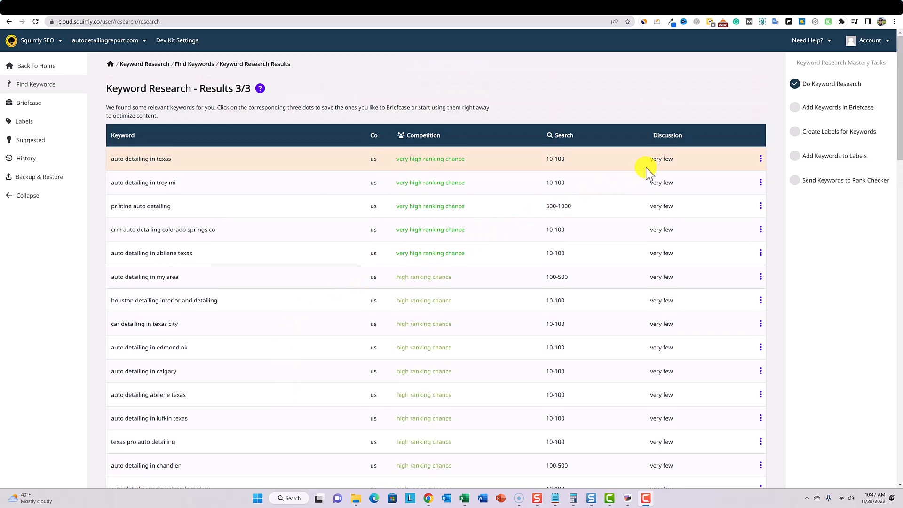
{"action": "left_click", "coordinate": [760, 159]}
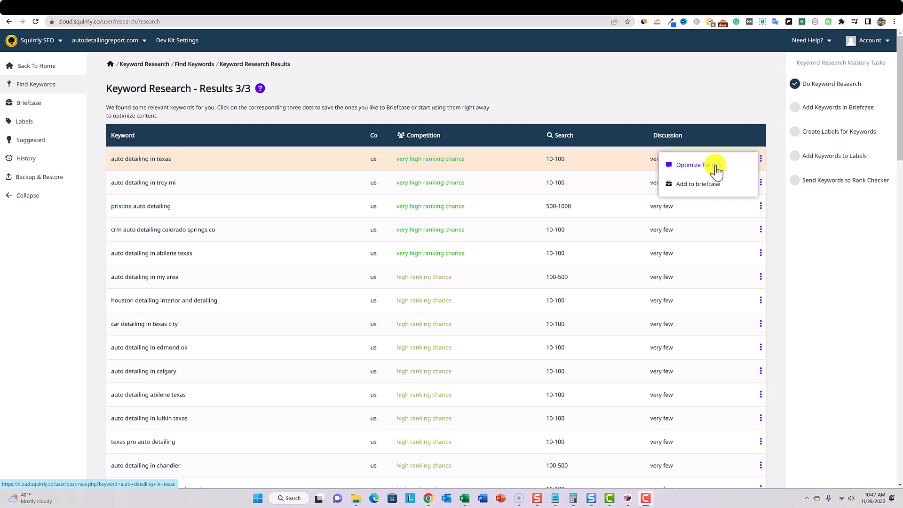
{"action": "left_click", "coordinate": [703, 185]}
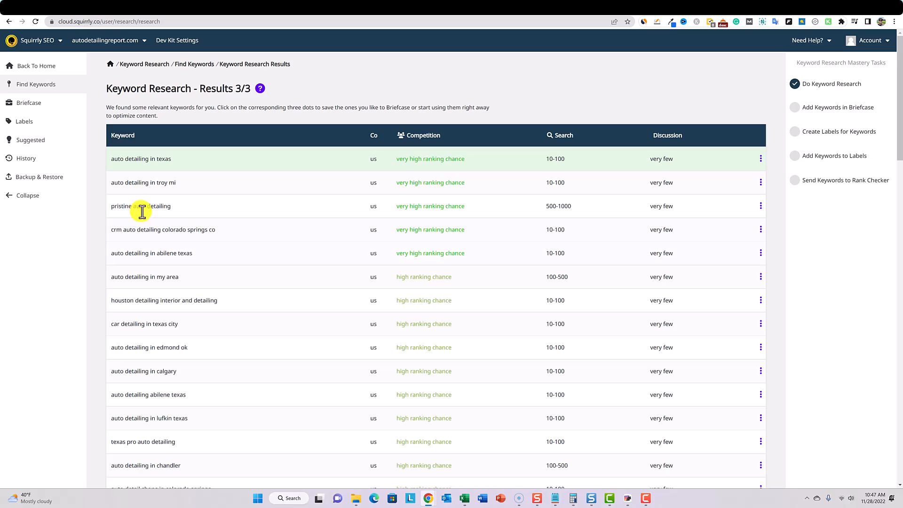
{"action": "left_click", "coordinate": [761, 253]}
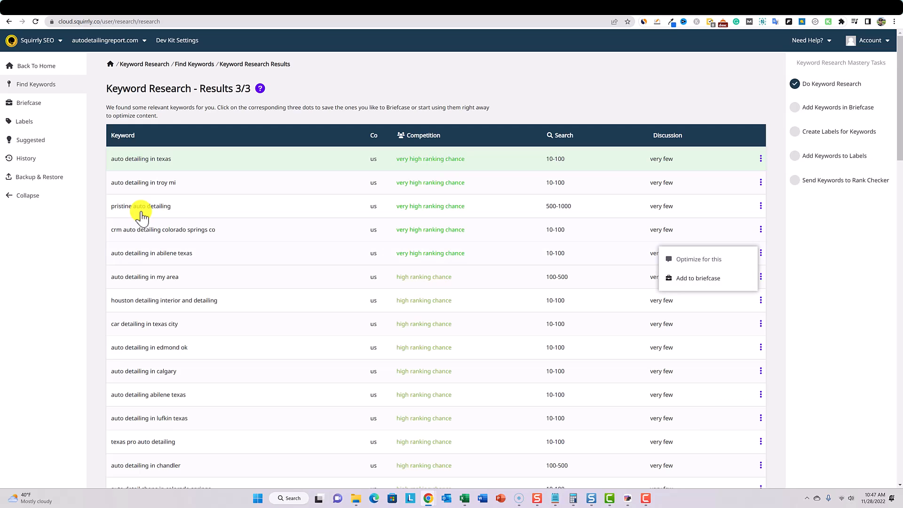
{"action": "left_click", "coordinate": [704, 279]}
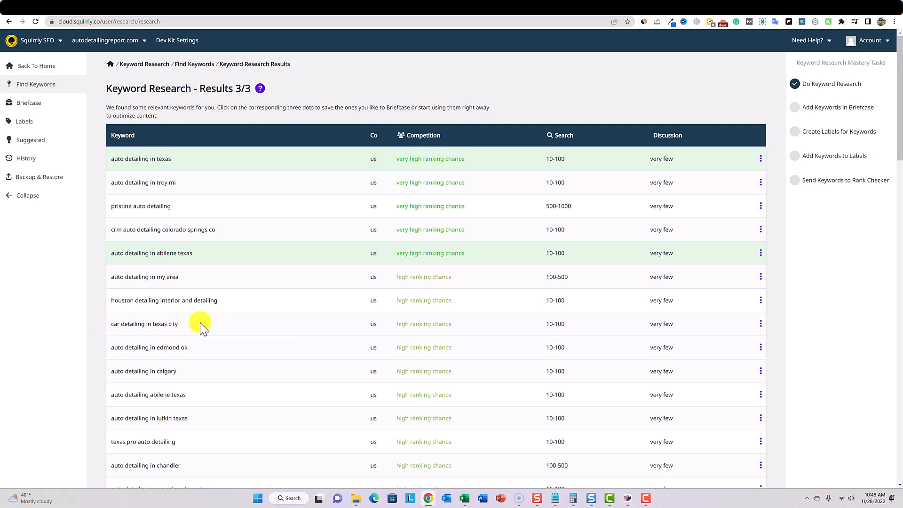
{"action": "mouse_move", "coordinate": [760, 324]}
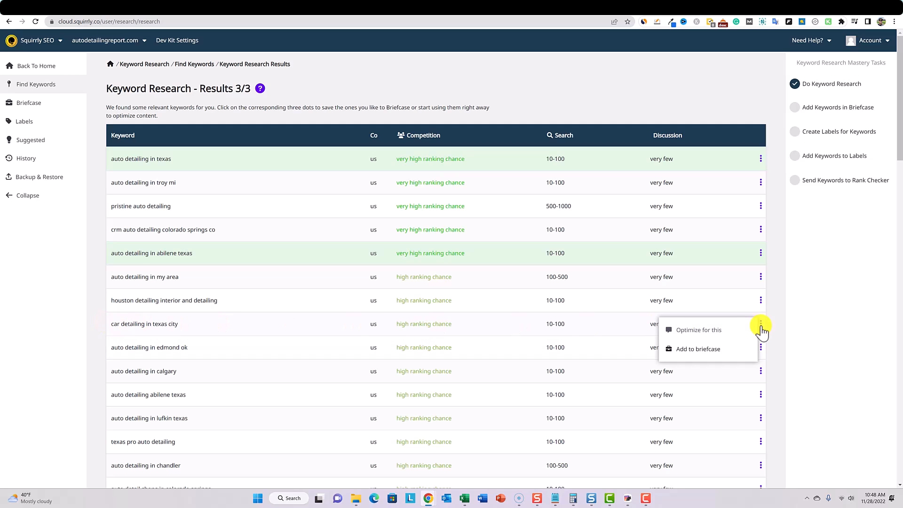
{"action": "left_click", "coordinate": [711, 350]}
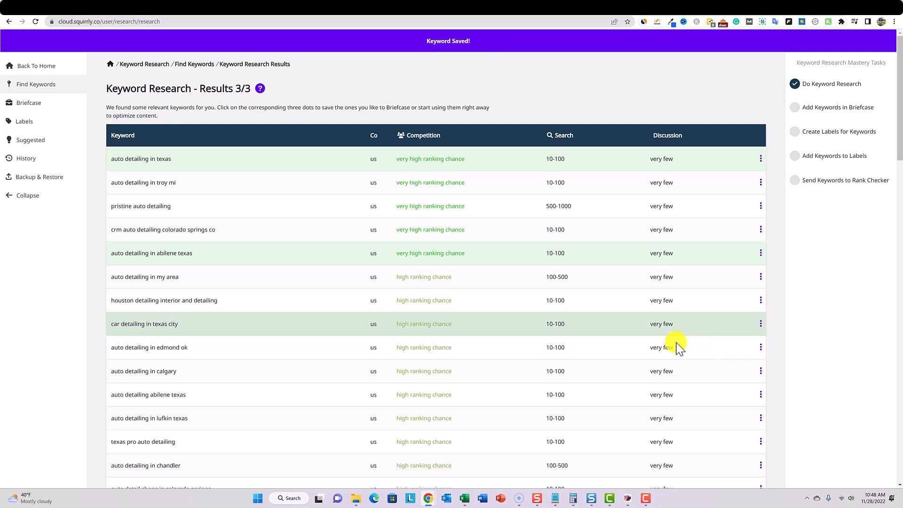
- Open the Live Assistant to optimize content for the keyword "auto detailing in texas" from the research results
{"action": "scroll", "coordinate": [594, 330], "scroll_direction": "down", "scroll_amount": 5}
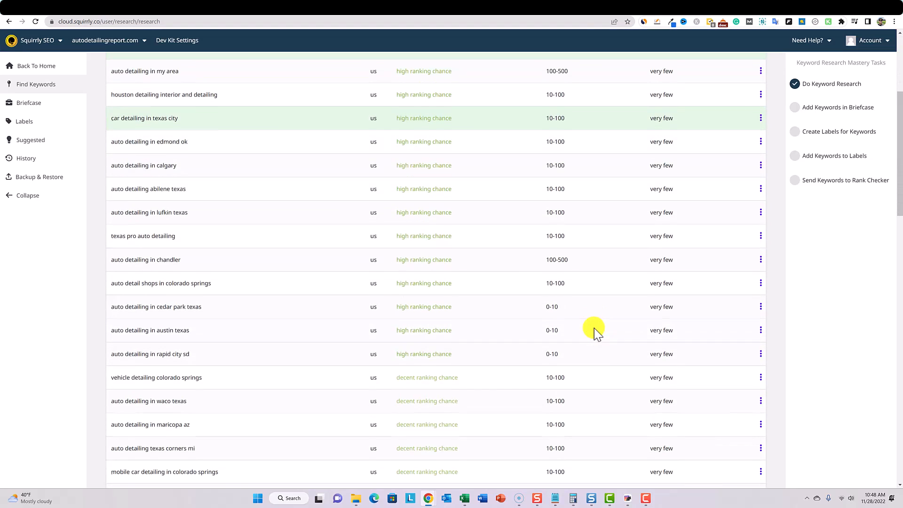
{"action": "scroll", "coordinate": [594, 328], "scroll_direction": "up", "scroll_amount": 4}
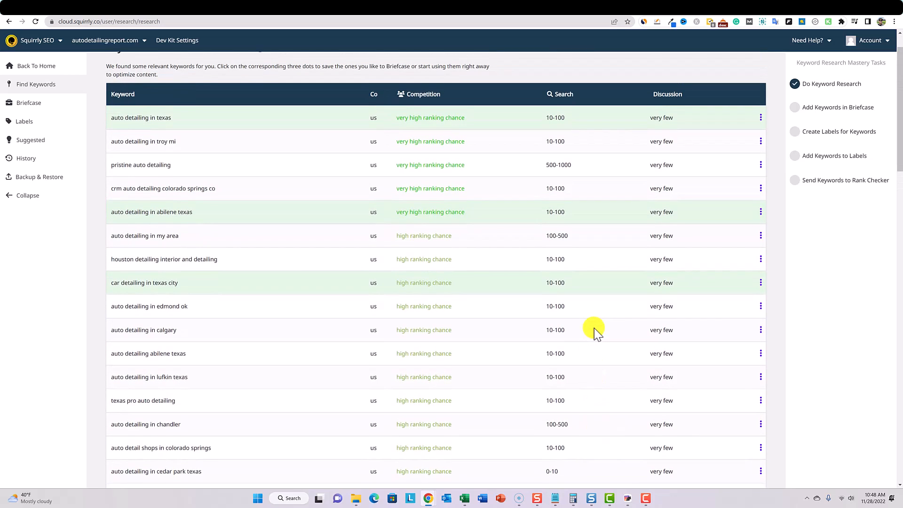
{"action": "scroll", "coordinate": [594, 328], "scroll_direction": "up", "scroll_amount": 1}
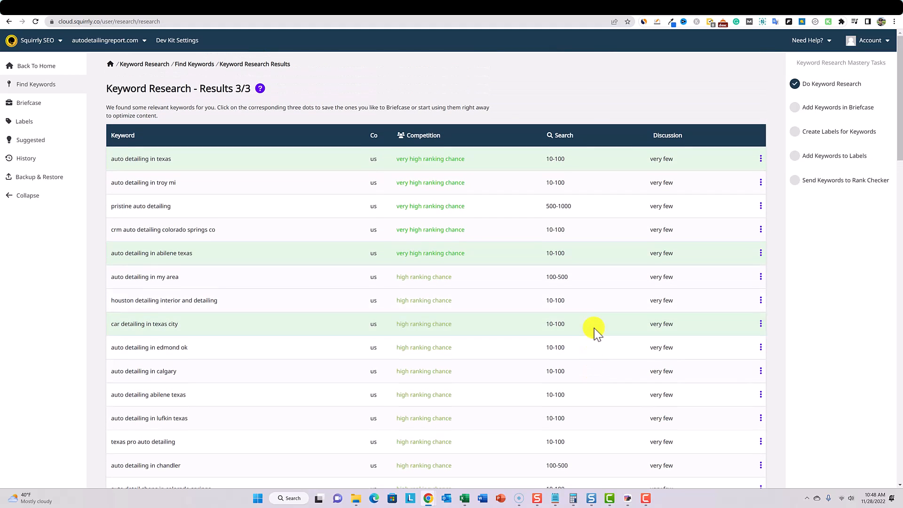
{"action": "scroll", "coordinate": [547, 343], "scroll_direction": "down", "scroll_amount": 6}
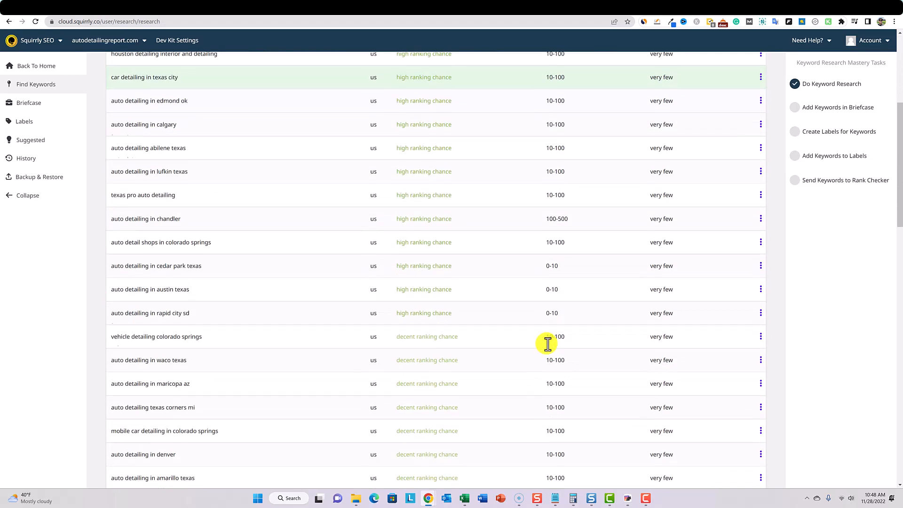
{"action": "scroll", "coordinate": [549, 347], "scroll_direction": "up", "scroll_amount": 6}
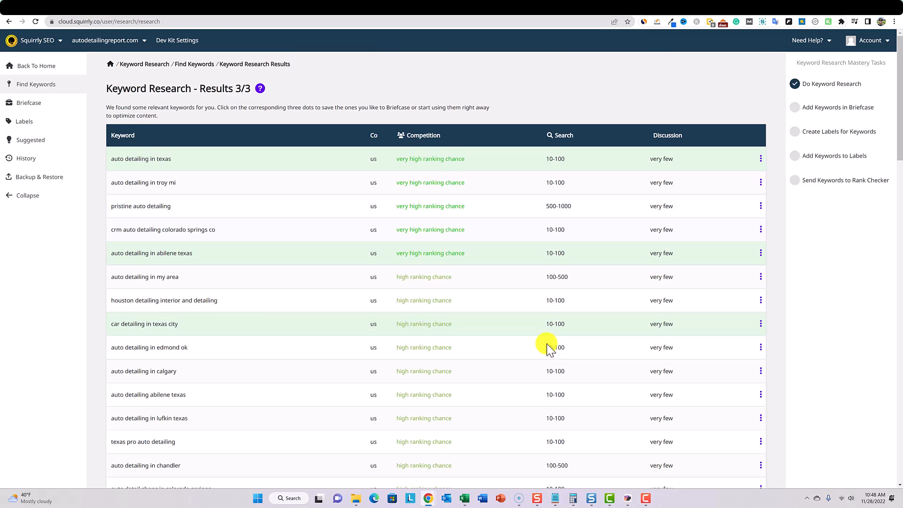
{"action": "left_click", "coordinate": [760, 159]}
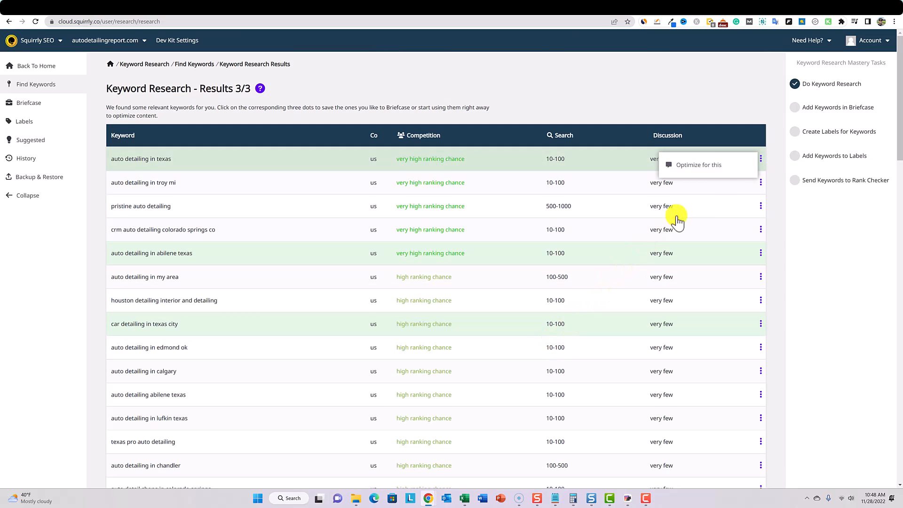
{"action": "left_click", "coordinate": [728, 169]}
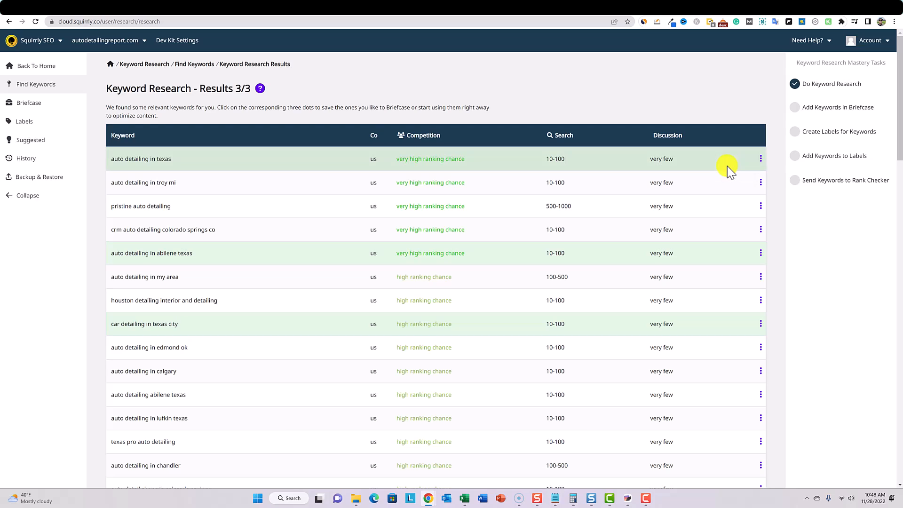
{"action": "left_click", "coordinate": [760, 160]}
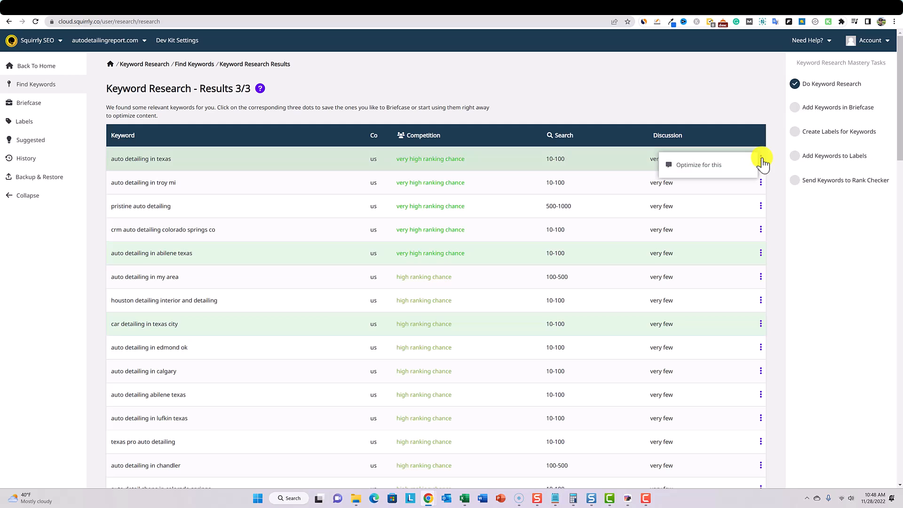
{"action": "left_click", "coordinate": [729, 167]}
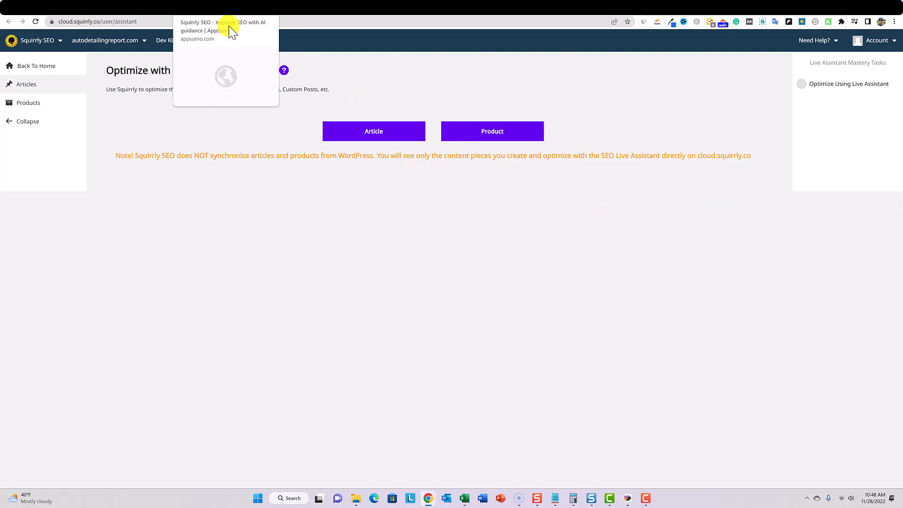
- Create a new article in the Live Assistant and use the briefcase keyword "auto detailing in texas" for it
{"action": "left_click", "coordinate": [197, 12]}
{"action": "left_click", "coordinate": [213, 13]}
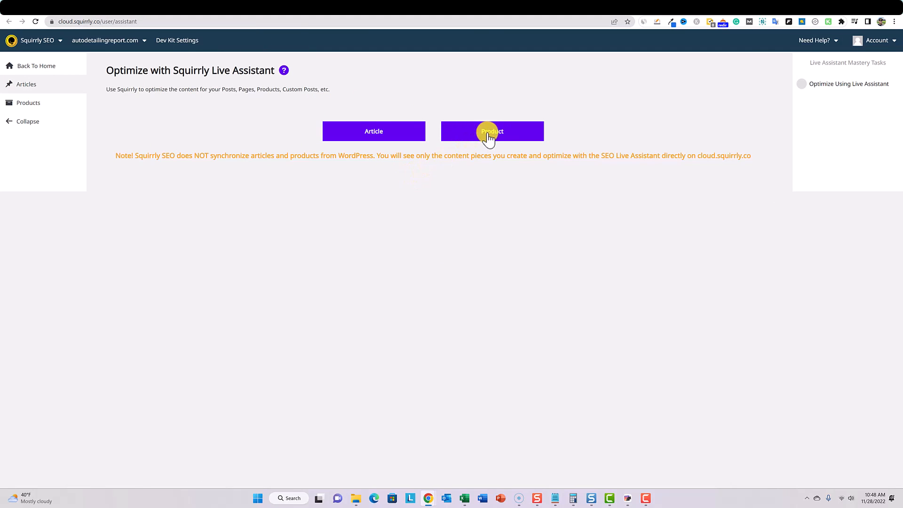
{"action": "left_click", "coordinate": [380, 136]}
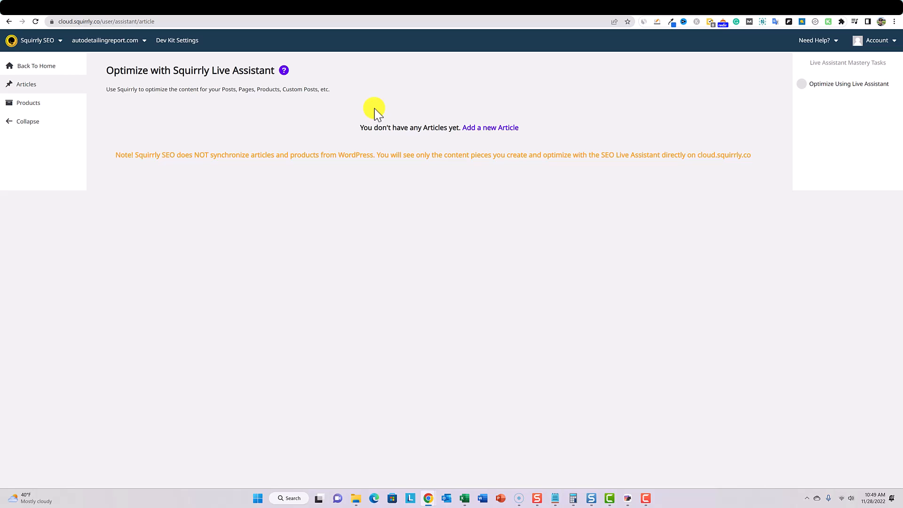
{"action": "left_click", "coordinate": [497, 130]}
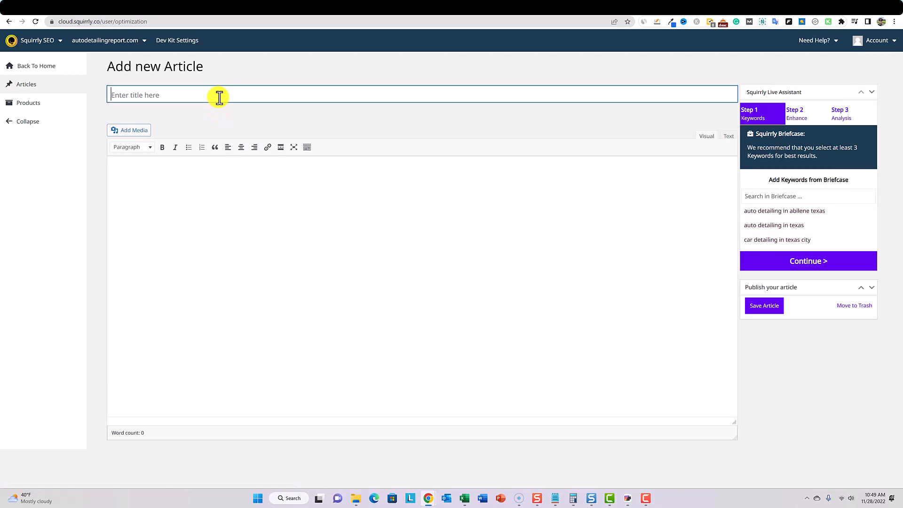
{"action": "left_click", "coordinate": [475, 246]}
{"action": "left_click", "coordinate": [145, 93]}
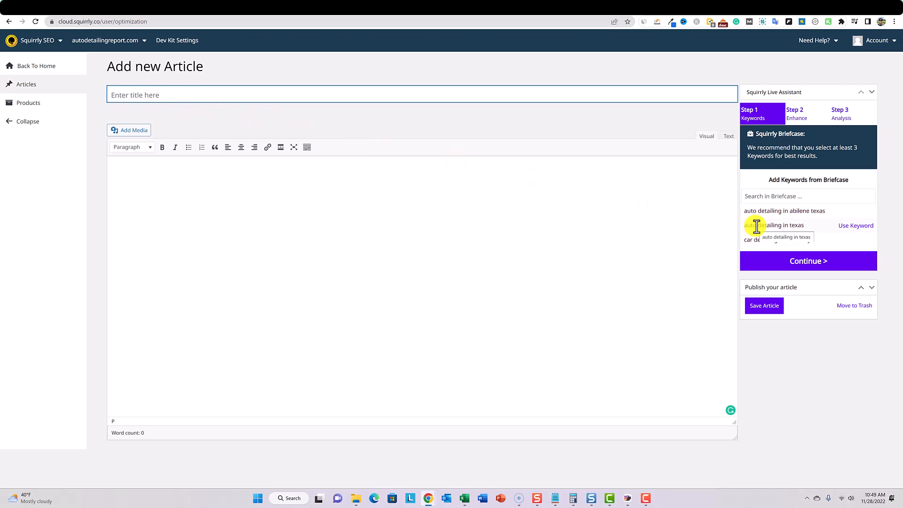
{"action": "left_click", "coordinate": [851, 226]}
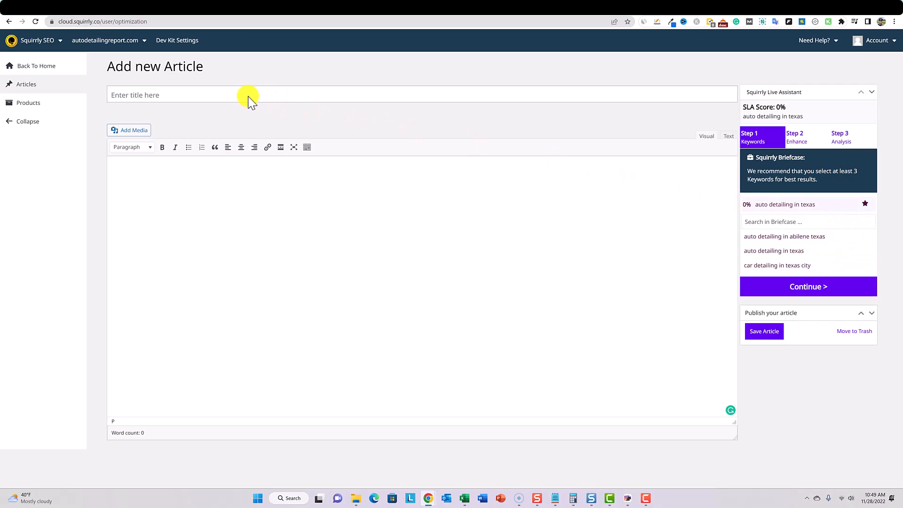
{"action": "left_click", "coordinate": [232, 201]}
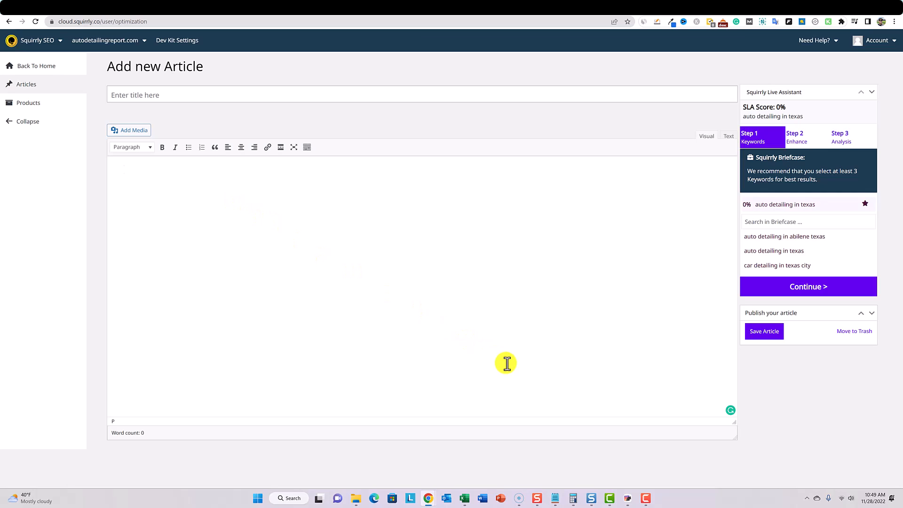
- Look at the WordPress site's Squirrly SEO setup page and check the website list in Squirrly's cloud dashboard
{"action": "left_click", "coordinate": [785, 16]}
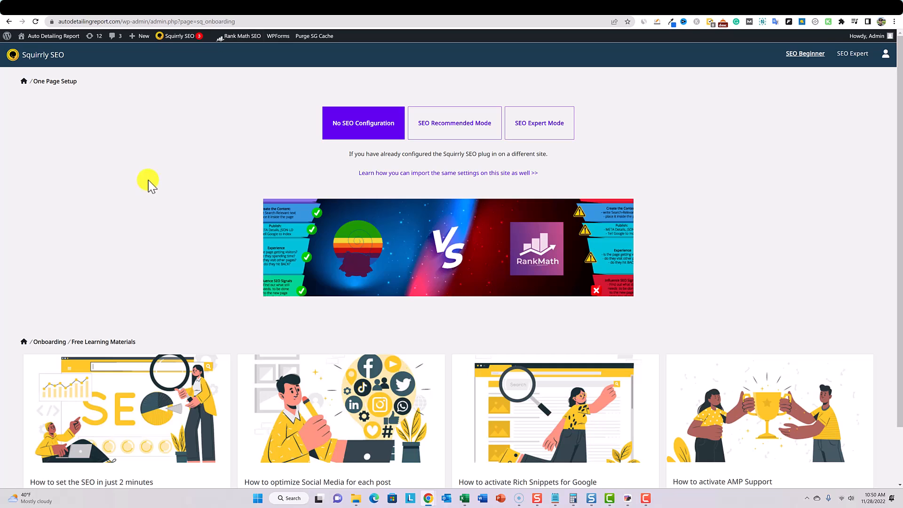
{"action": "left_click", "coordinate": [197, 18]}
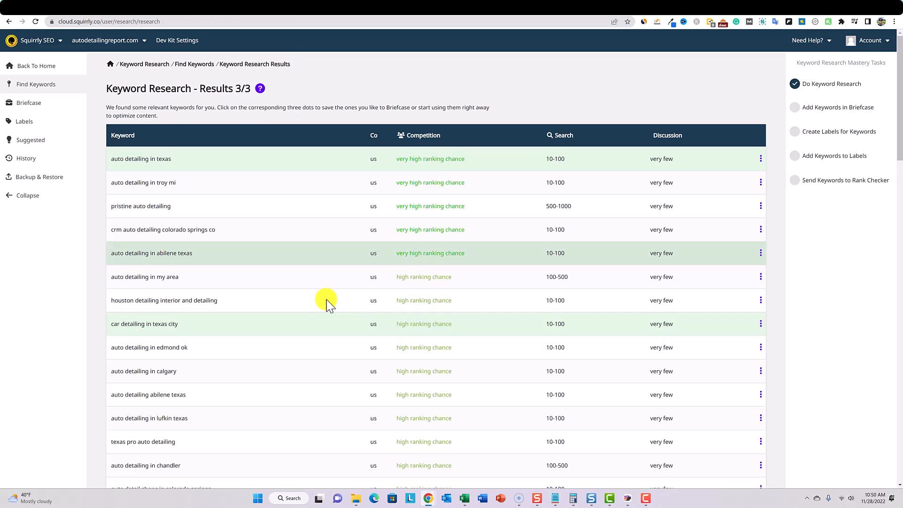
{"action": "left_click", "coordinate": [146, 41]}
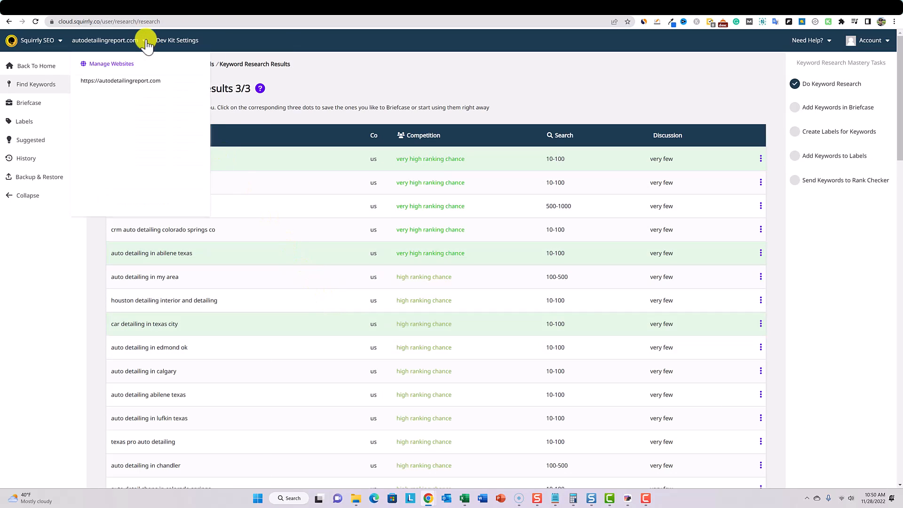
{"action": "left_click", "coordinate": [369, 71]}
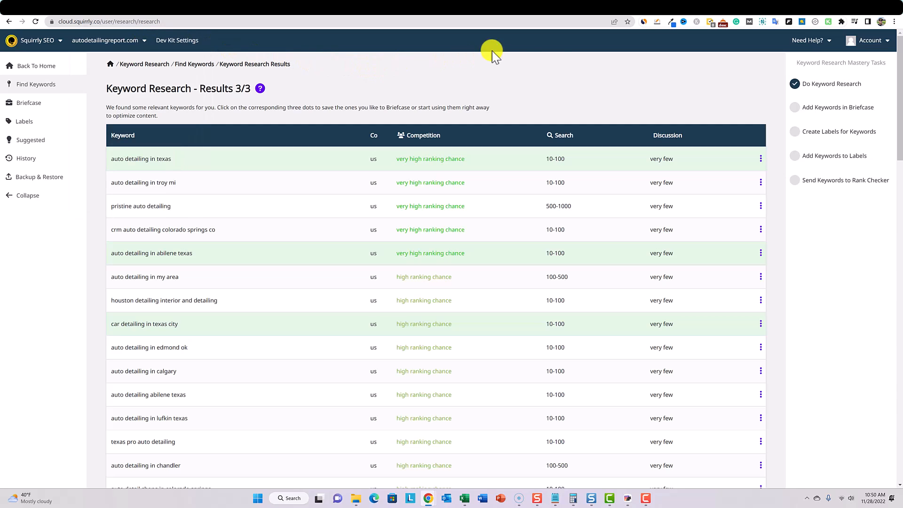
- Return to Squirrly SEO's One Page Setup in WordPress and review its configuration modes and free learning materials
{"action": "left_click", "coordinate": [782, 9]}
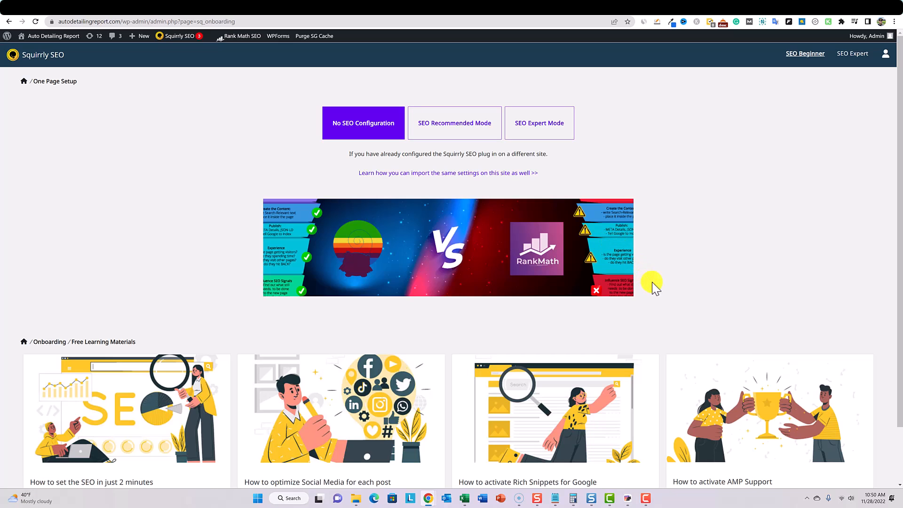
{"action": "scroll", "coordinate": [657, 288], "scroll_direction": "down", "scroll_amount": 1}
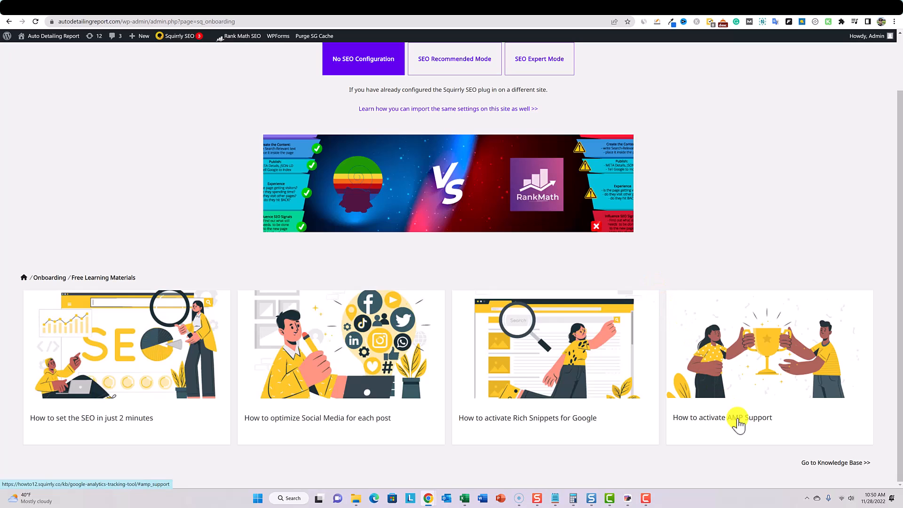
{"action": "scroll", "coordinate": [638, 420], "scroll_direction": "up", "scroll_amount": 1}
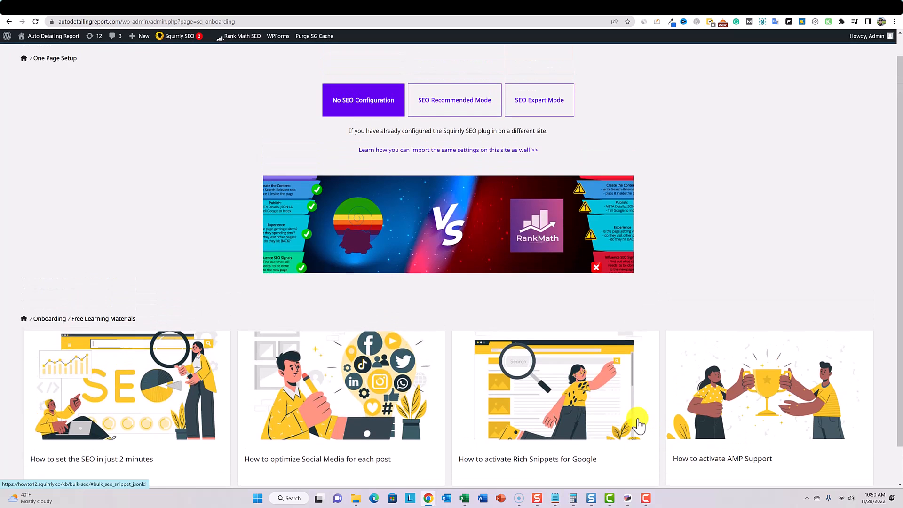
- Choose the SEO Recommended Mode configuration for the site in One Page Setup
{"action": "scroll", "coordinate": [638, 421], "scroll_direction": "down", "scroll_amount": 1}
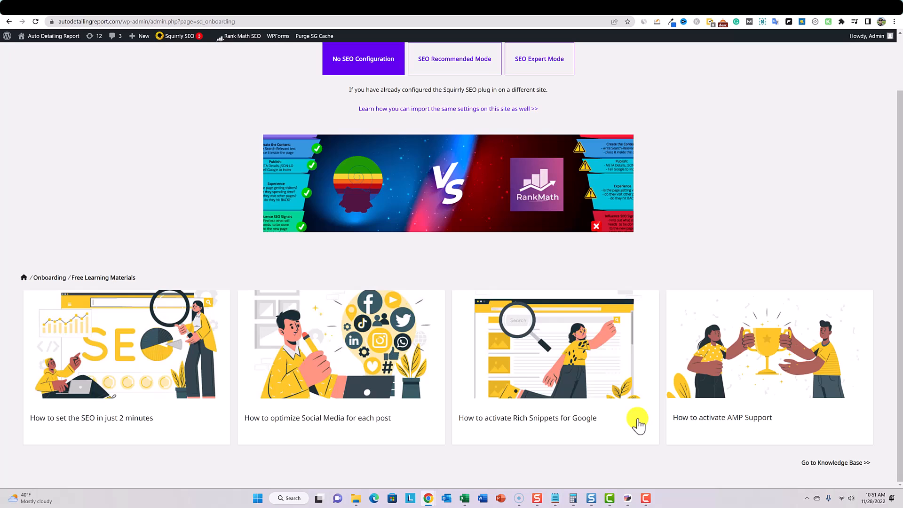
{"action": "scroll", "coordinate": [637, 420], "scroll_direction": "up", "scroll_amount": 2}
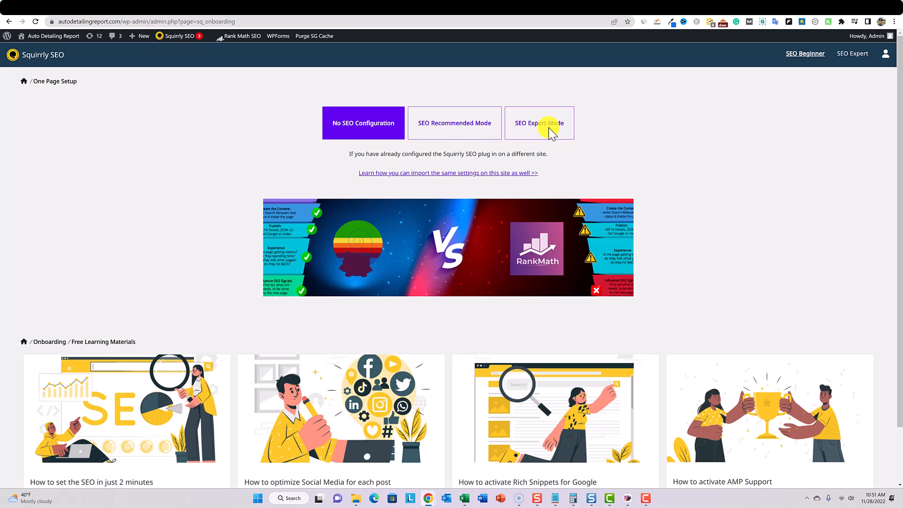
{"action": "left_click", "coordinate": [470, 124]}
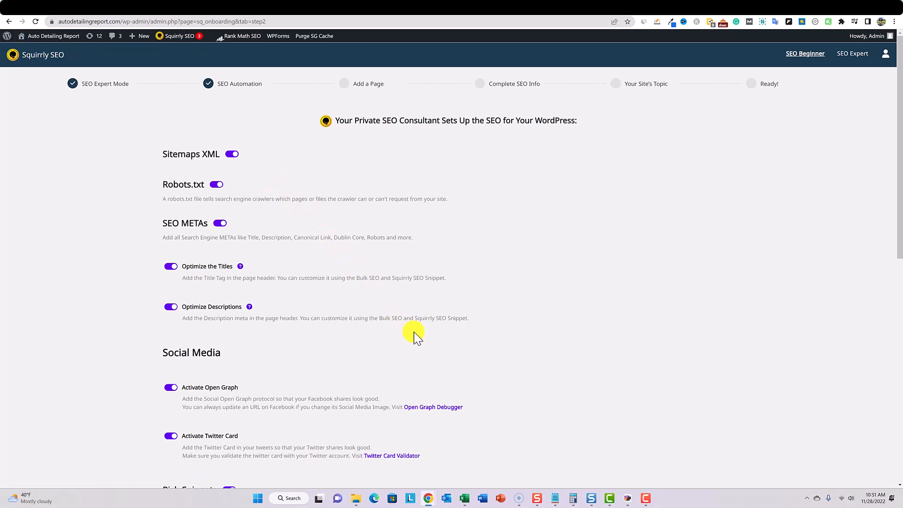
- Turn off Sitemaps XML and Robots.txt in the SEO Automation settings
{"action": "scroll", "coordinate": [413, 332], "scroll_direction": "down", "scroll_amount": 10}
{"action": "scroll", "coordinate": [405, 322], "scroll_direction": "up", "scroll_amount": 4}
{"action": "scroll", "coordinate": [405, 318], "scroll_direction": "up", "scroll_amount": 6}
{"action": "left_click", "coordinate": [231, 155]}
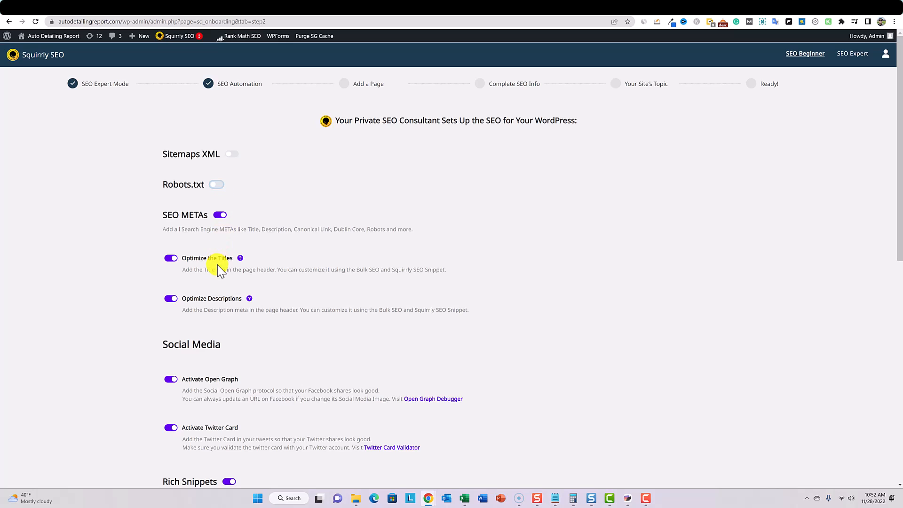
- Turn off E-commerce, leave Personal Brand Rich Snippets off, and save the SEO Automation settings
{"action": "scroll", "coordinate": [271, 394], "scroll_direction": "down", "scroll_amount": 1}
{"action": "scroll", "coordinate": [271, 394], "scroll_direction": "down", "scroll_amount": 5}
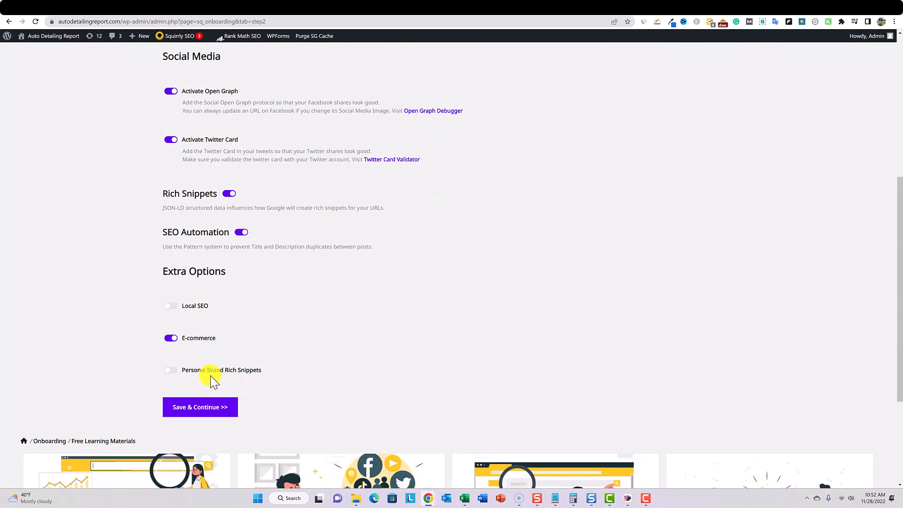
{"action": "left_click", "coordinate": [173, 339]}
{"action": "left_click", "coordinate": [173, 371]}
{"action": "left_click", "coordinate": [174, 371]}
{"action": "scroll", "coordinate": [218, 252], "scroll_direction": "down", "scroll_amount": 3}
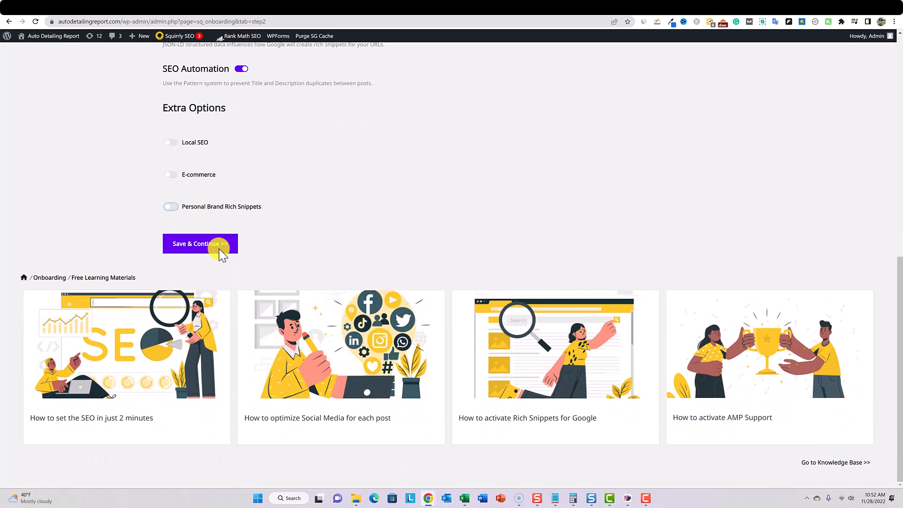
{"action": "left_click", "coordinate": [200, 243]}
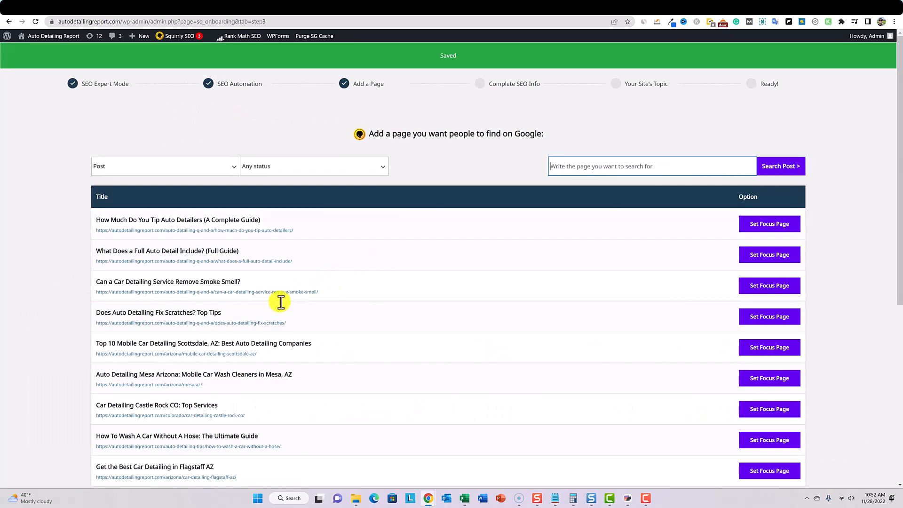
- Set the post "Does Auto Detailing Fix Scratches? Top Tips" as the focus page and continue to the SEO info
{"action": "scroll", "coordinate": [255, 312], "scroll_direction": "down", "scroll_amount": 5}
{"action": "scroll", "coordinate": [256, 312], "scroll_direction": "up", "scroll_amount": 5}
{"action": "scroll", "coordinate": [254, 316], "scroll_direction": "down", "scroll_amount": 1}
{"action": "scroll", "coordinate": [254, 318], "scroll_direction": "down", "scroll_amount": 1}
{"action": "scroll", "coordinate": [256, 317], "scroll_direction": "up", "scroll_amount": 1}
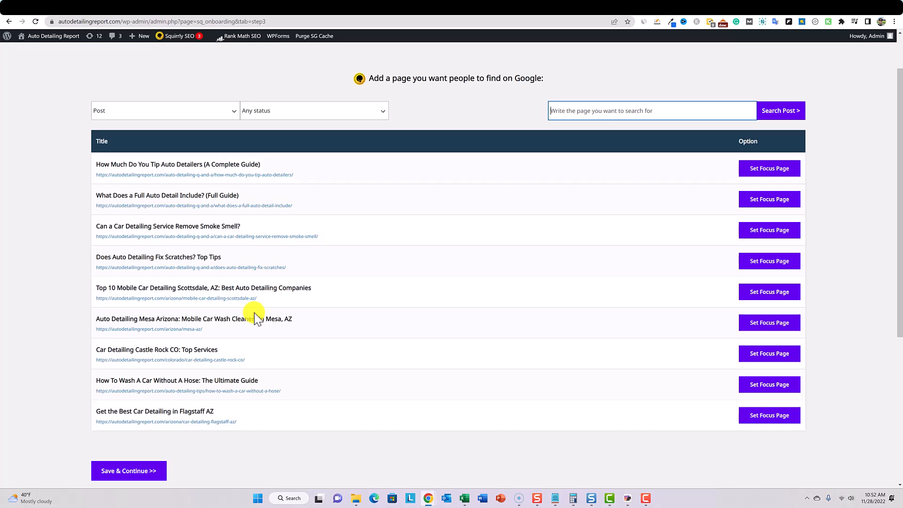
{"action": "left_click", "coordinate": [221, 116]}
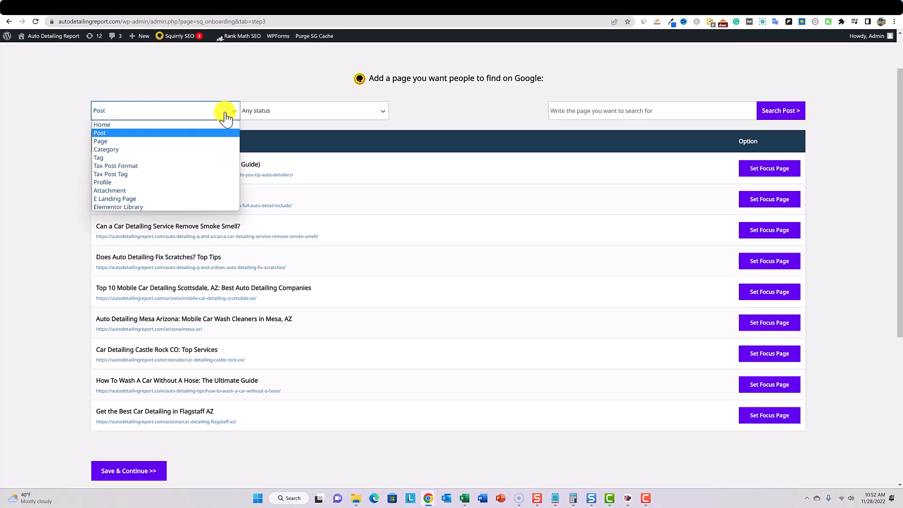
{"action": "left_click", "coordinate": [211, 115]}
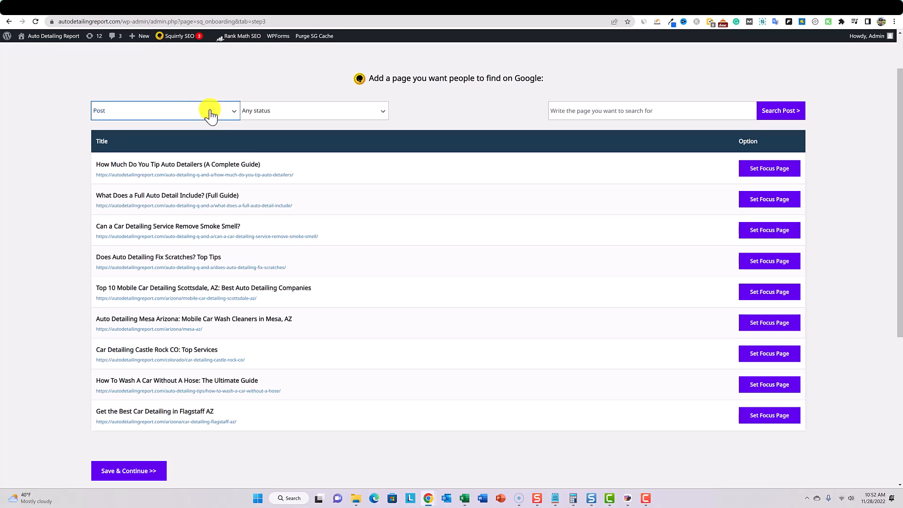
{"action": "scroll", "coordinate": [287, 277], "scroll_direction": "down", "scroll_amount": 1}
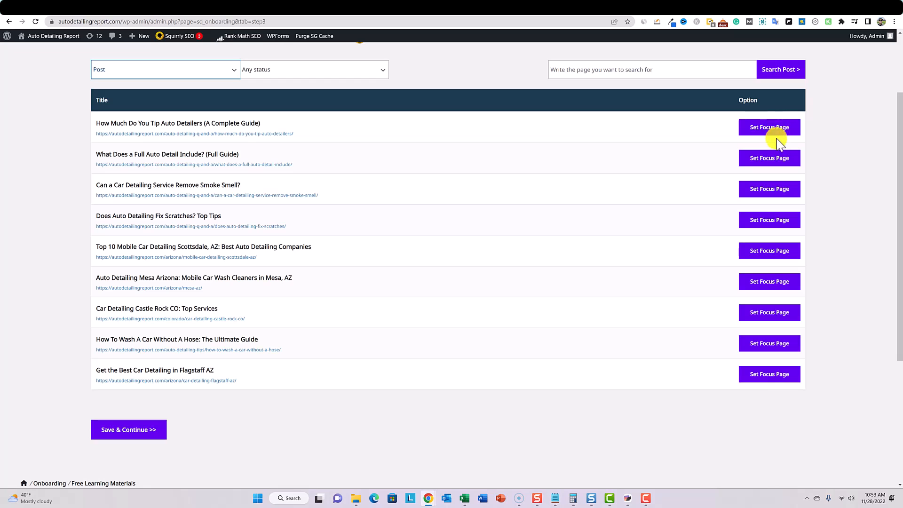
{"action": "left_click", "coordinate": [775, 224]}
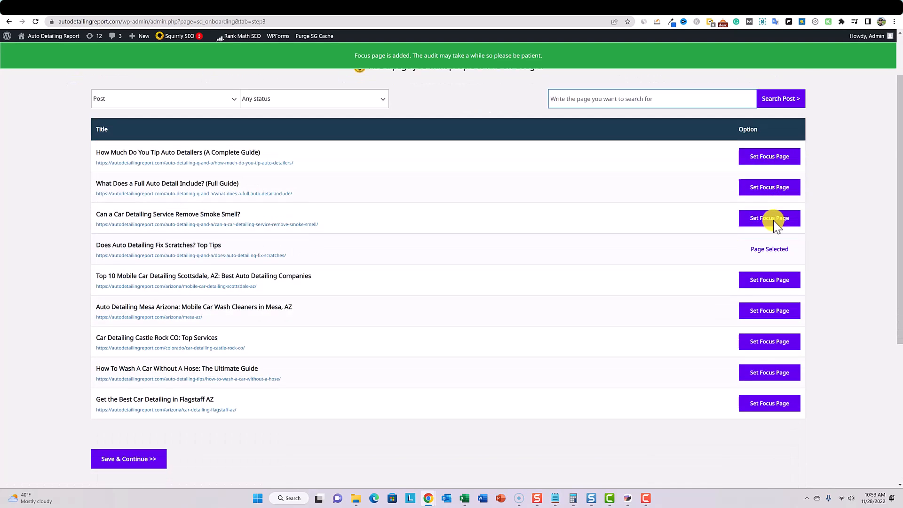
{"action": "scroll", "coordinate": [422, 282], "scroll_direction": "down", "scroll_amount": 3}
{"action": "left_click", "coordinate": [145, 322]}
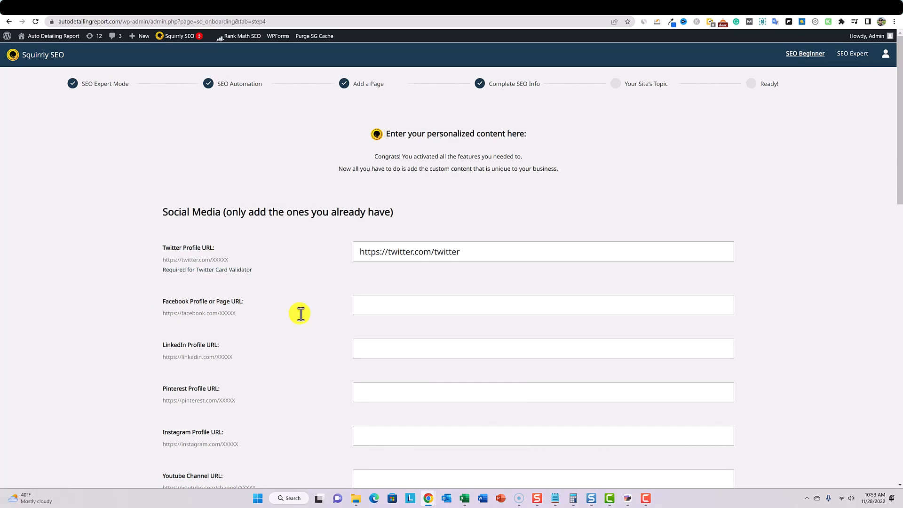
- Review the social media and JSON-LD organization fields, then save the SEO info without filling them in
{"action": "scroll", "coordinate": [301, 314], "scroll_direction": "down", "scroll_amount": 4}
{"action": "scroll", "coordinate": [301, 314], "scroll_direction": "up", "scroll_amount": 3}
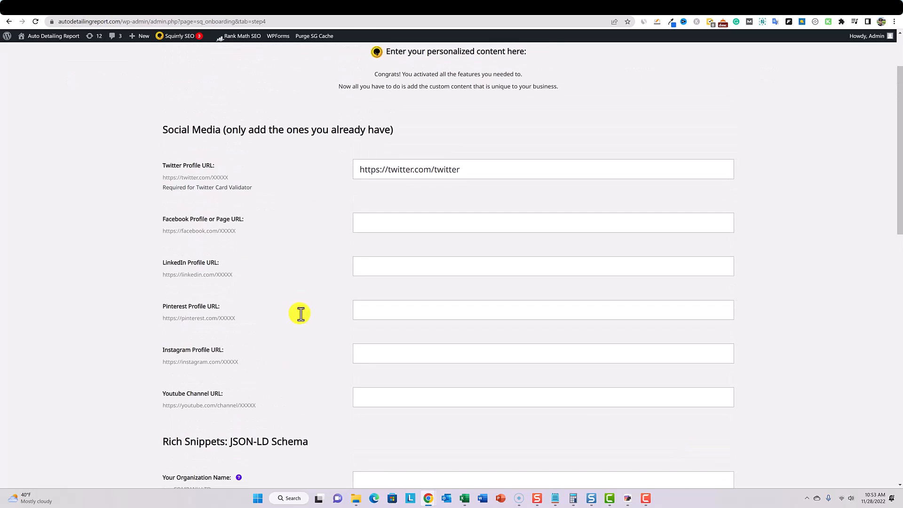
{"action": "scroll", "coordinate": [301, 314], "scroll_direction": "down", "scroll_amount": 4}
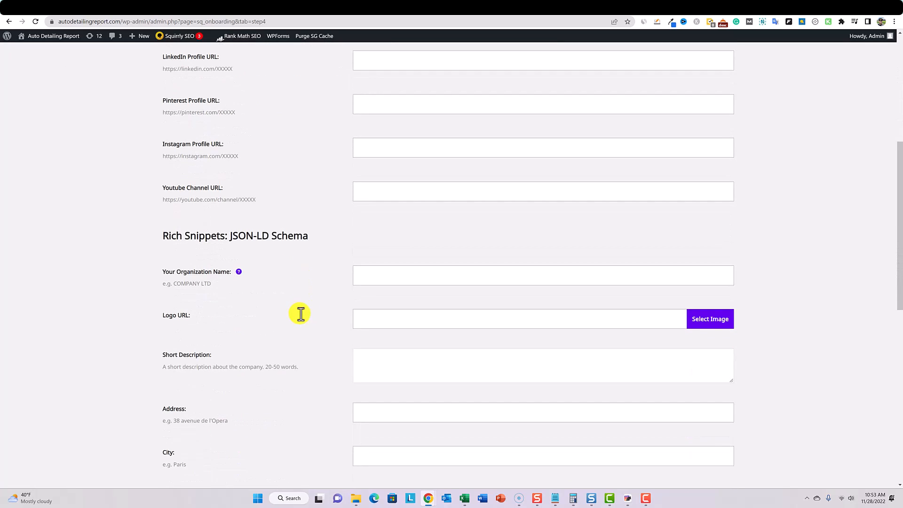
{"action": "scroll", "coordinate": [301, 314], "scroll_direction": "down", "scroll_amount": 1}
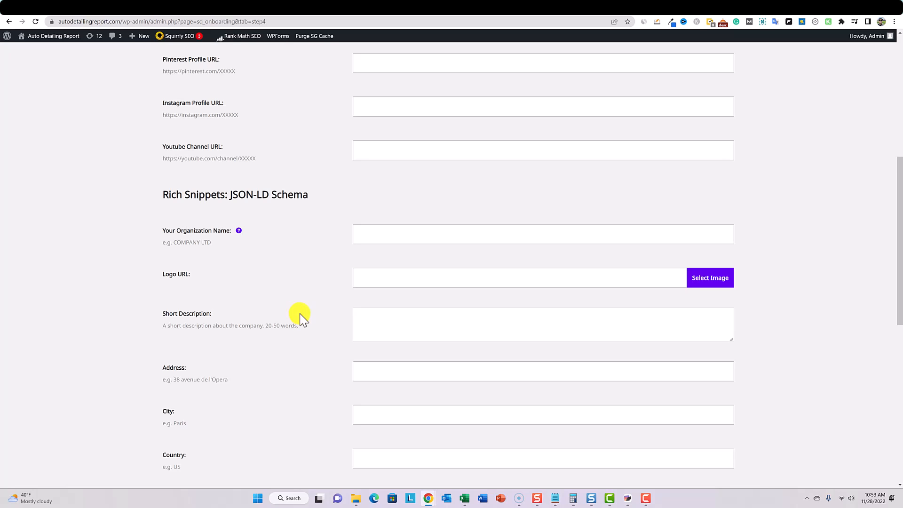
{"action": "scroll", "coordinate": [301, 314], "scroll_direction": "down", "scroll_amount": 1}
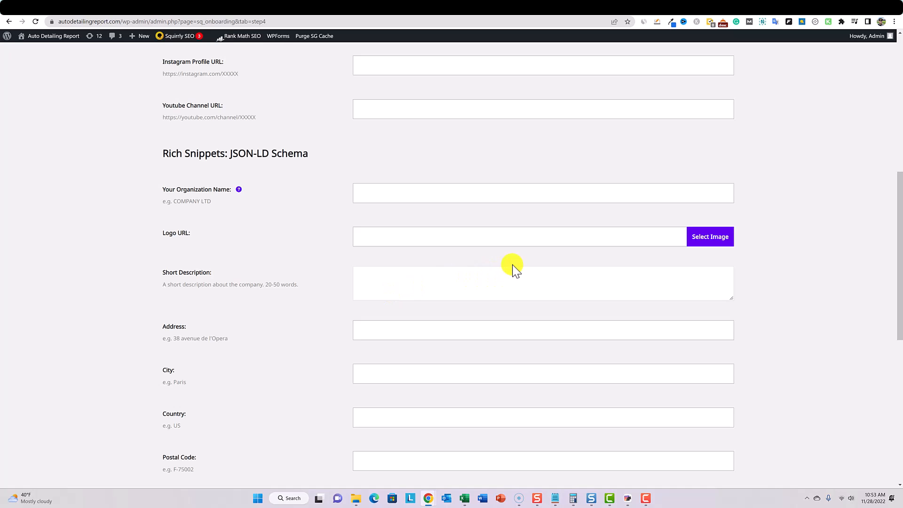
{"action": "scroll", "coordinate": [512, 266], "scroll_direction": "down", "scroll_amount": 6}
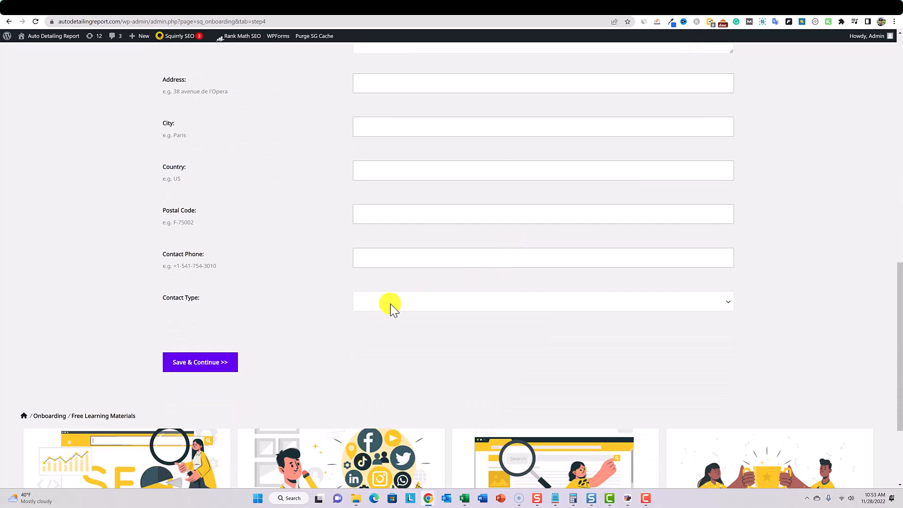
{"action": "left_click", "coordinate": [199, 366]}
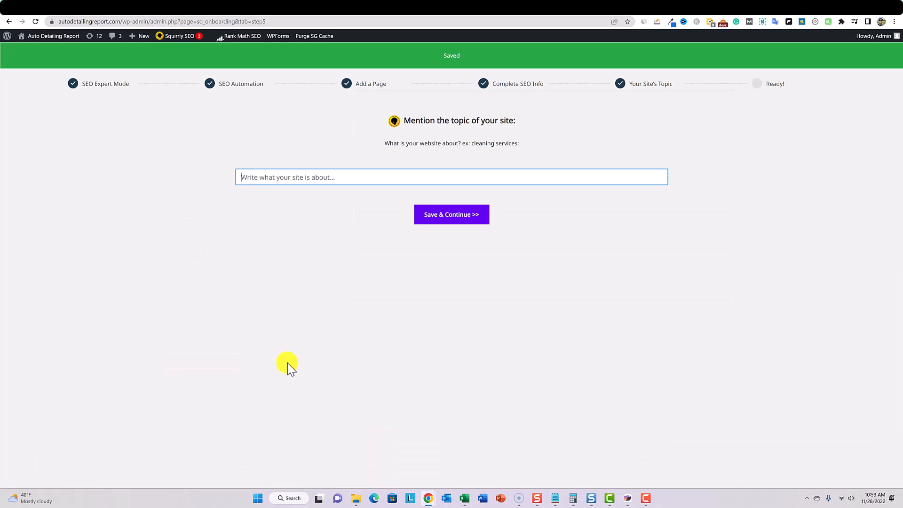
- Save "auto detailing tips and services across the United States" as the site's topic and start the SEO Beginner path
{"action": "type", "text": "auto detailing tips and services across the United States"}
{"action": "left_click", "coordinate": [454, 217]}
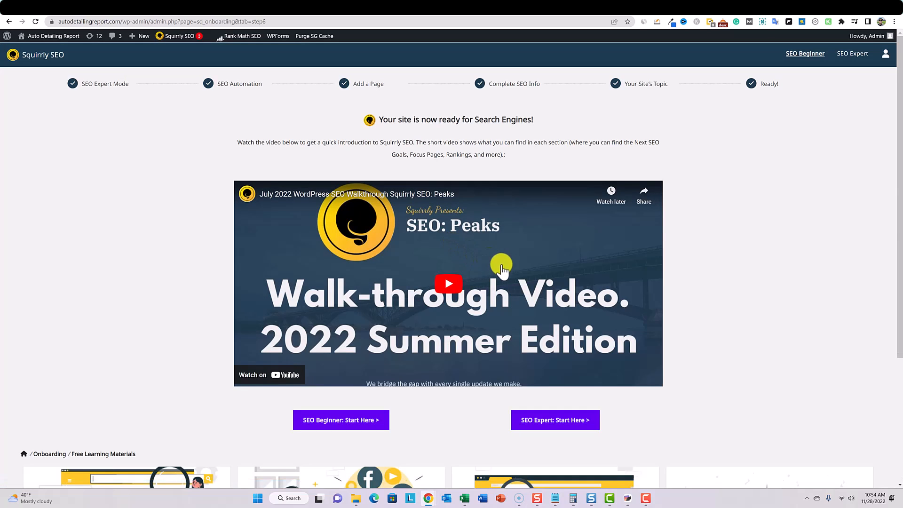
{"action": "scroll", "coordinate": [549, 291], "scroll_direction": "down", "scroll_amount": 2}
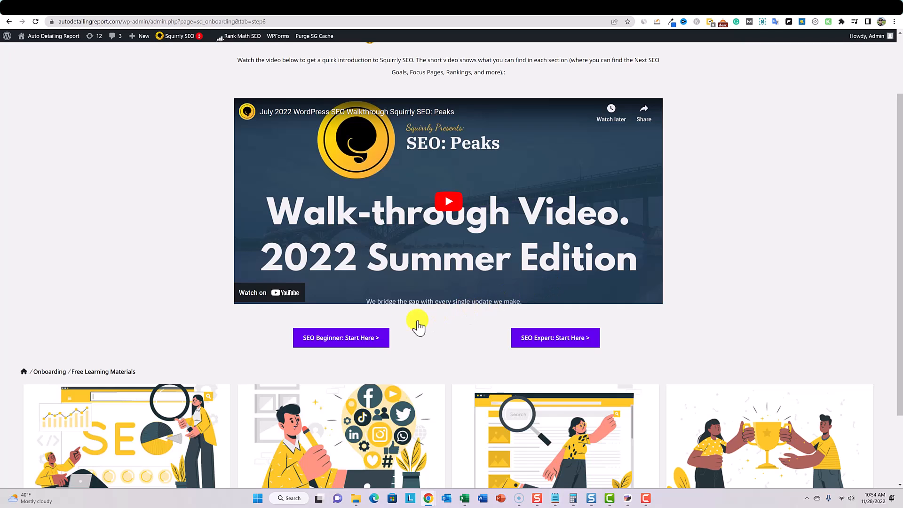
{"action": "left_click", "coordinate": [347, 338]}
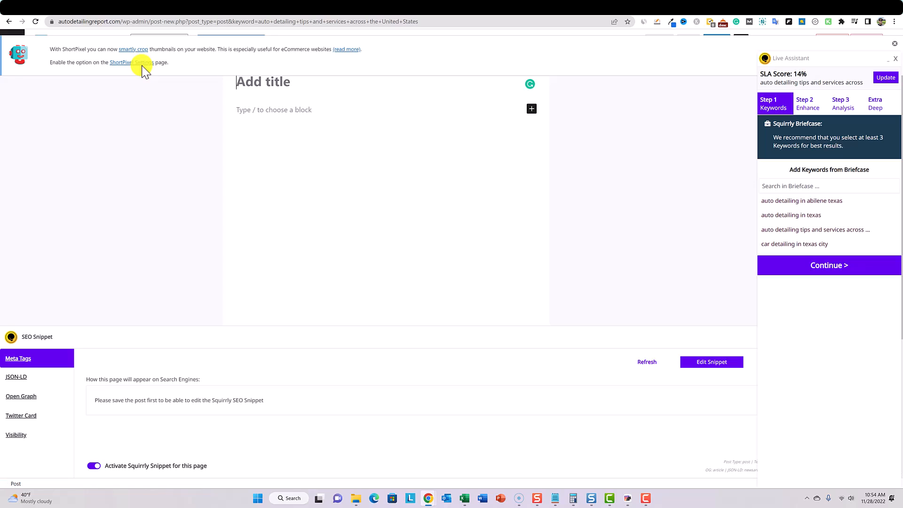
- Dismiss the ShortPixel notice and move the Live Assistant panel aside briefly to show the post settings behind it
{"action": "left_click", "coordinate": [894, 47]}
{"action": "left_click_drag", "start_coordinate": [831, 56], "coordinate": [603, 171]}
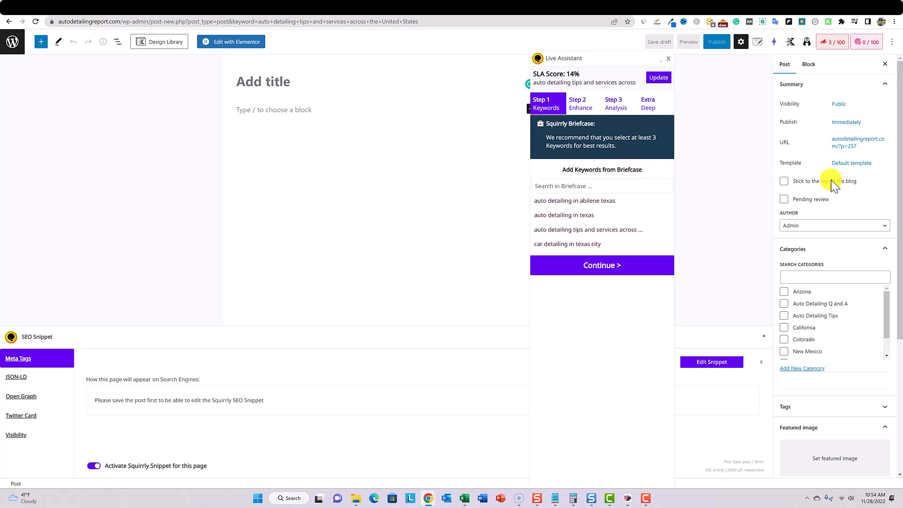
{"action": "left_click_drag", "start_coordinate": [627, 58], "coordinate": [865, 73]}
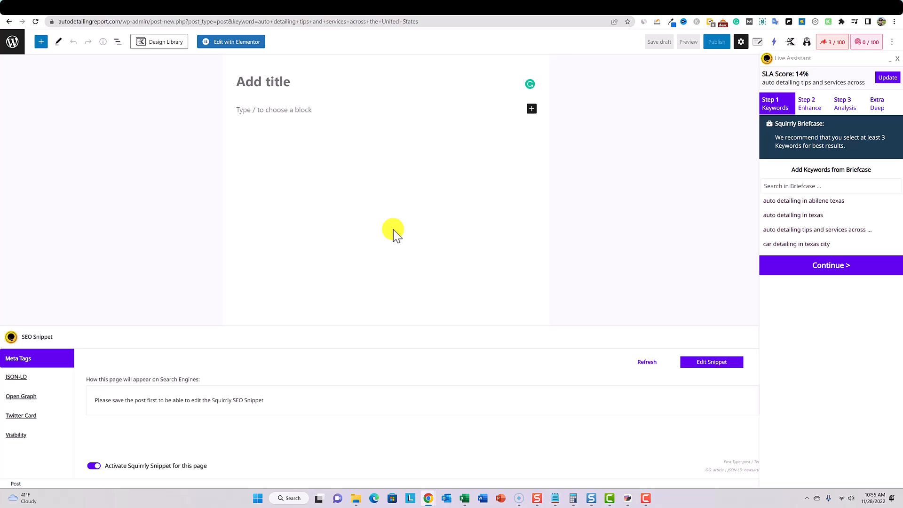
- Use the briefcase keyword "auto detailing in texas" for the post and title it "Auto Detailing in Texas"
{"action": "left_click", "coordinate": [871, 217]}
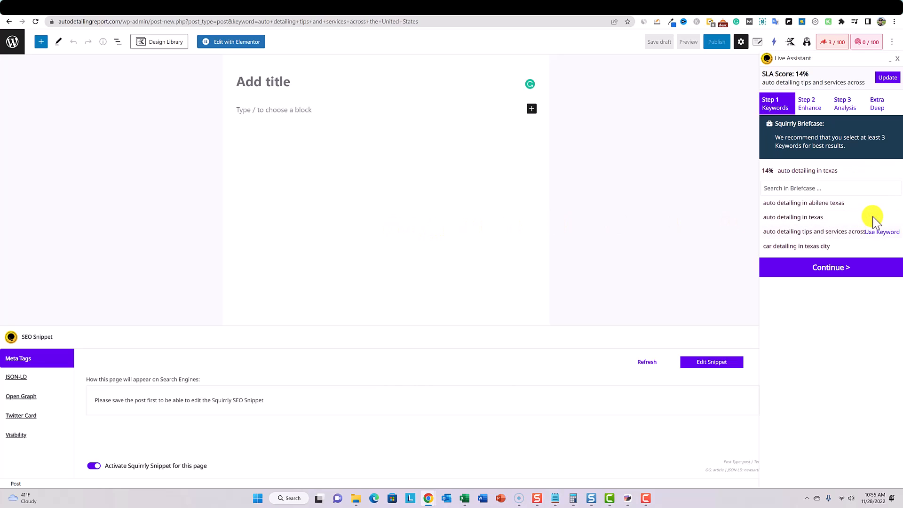
{"action": "left_click", "coordinate": [294, 83]}
{"action": "type", "text": "Auto"}
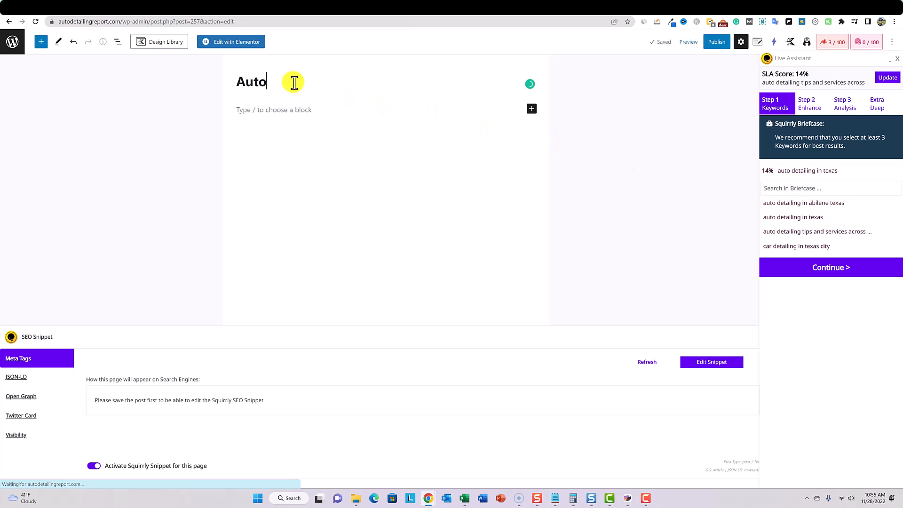
{"action": "type", "text": " Detailing in Texas"}
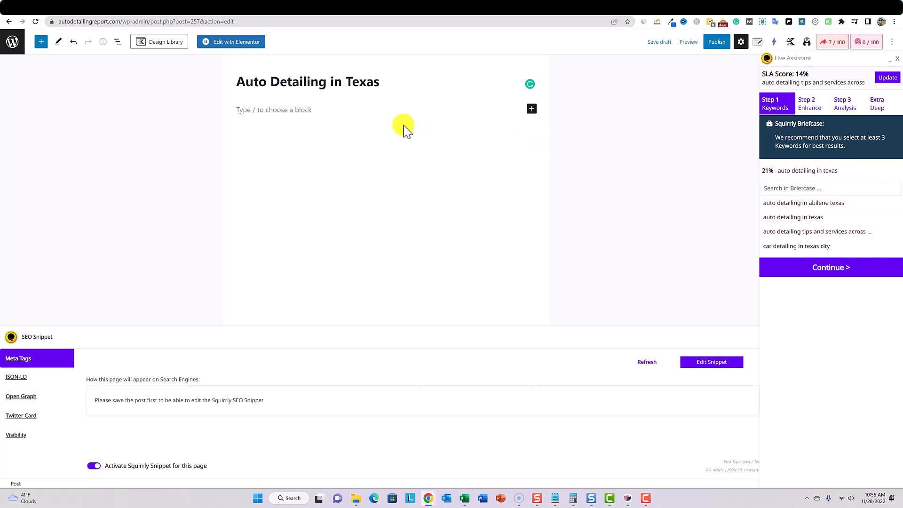
- Paste the prepared Texas auto detailing article into the post body and look back through its sections
{"action": "left_click", "coordinate": [292, 111]}
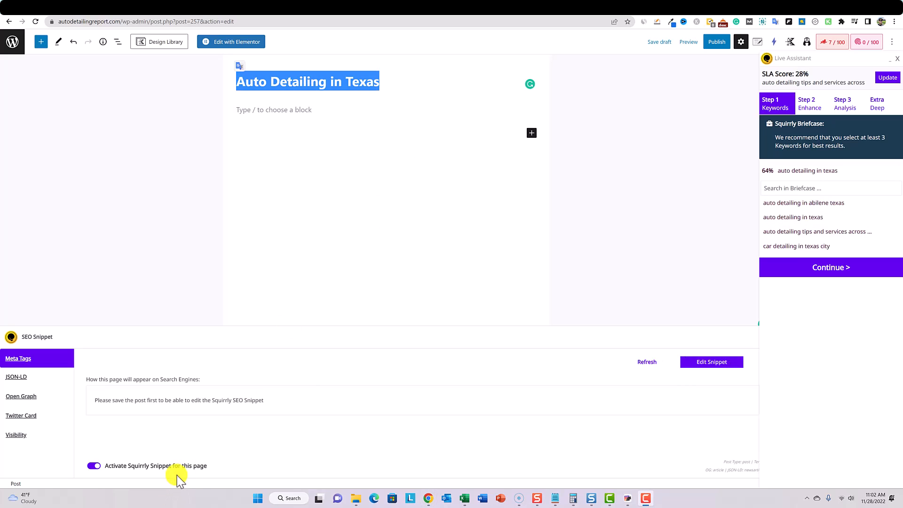
{"action": "left_click", "coordinate": [294, 143]}
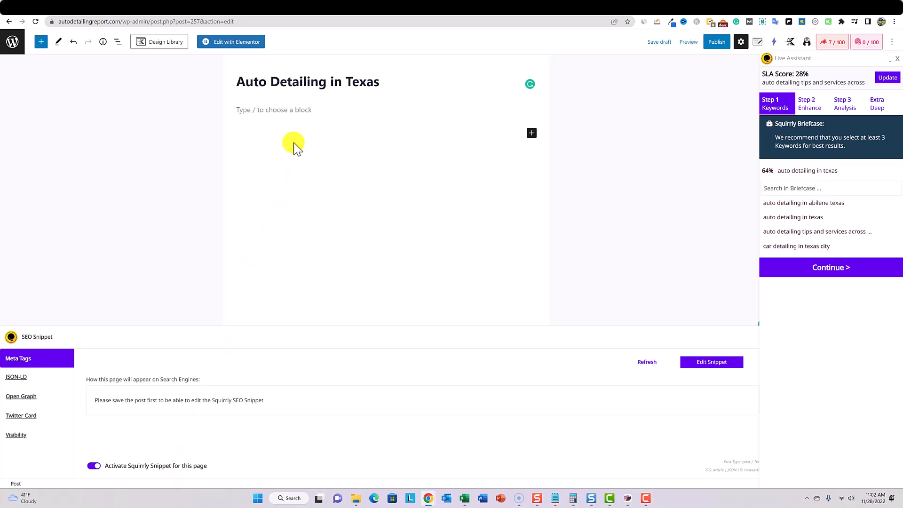
{"action": "left_click", "coordinate": [266, 111]}
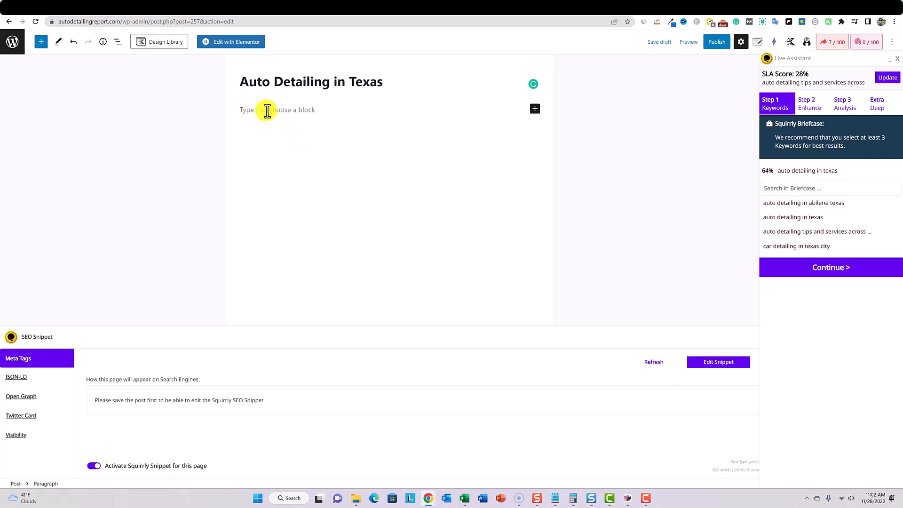
{"action": "key", "text": "ctrl+v"}
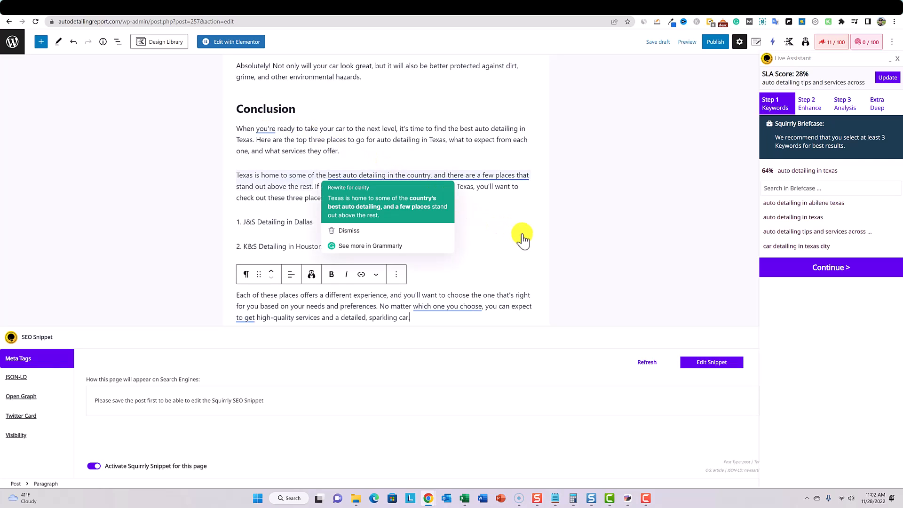
{"action": "scroll", "coordinate": [547, 245], "scroll_direction": "up", "scroll_amount": 10}
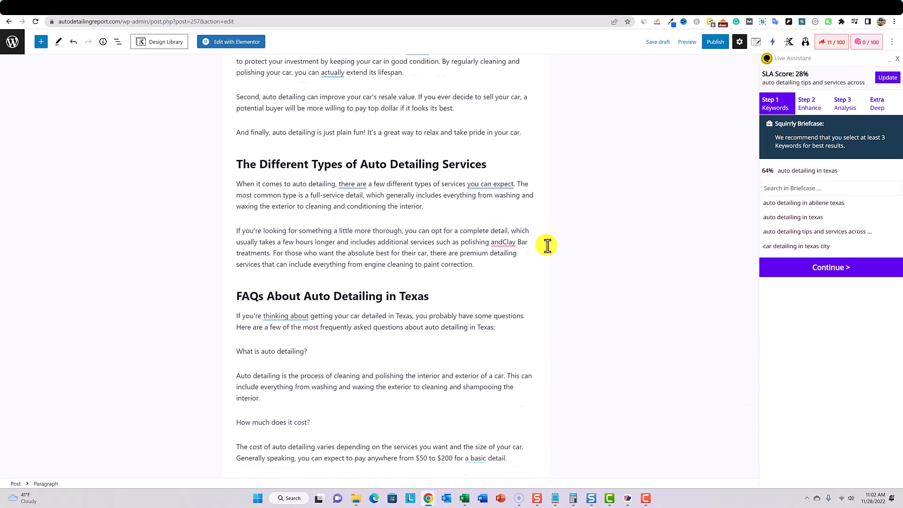
{"action": "scroll", "coordinate": [547, 245], "scroll_direction": "up", "scroll_amount": 4}
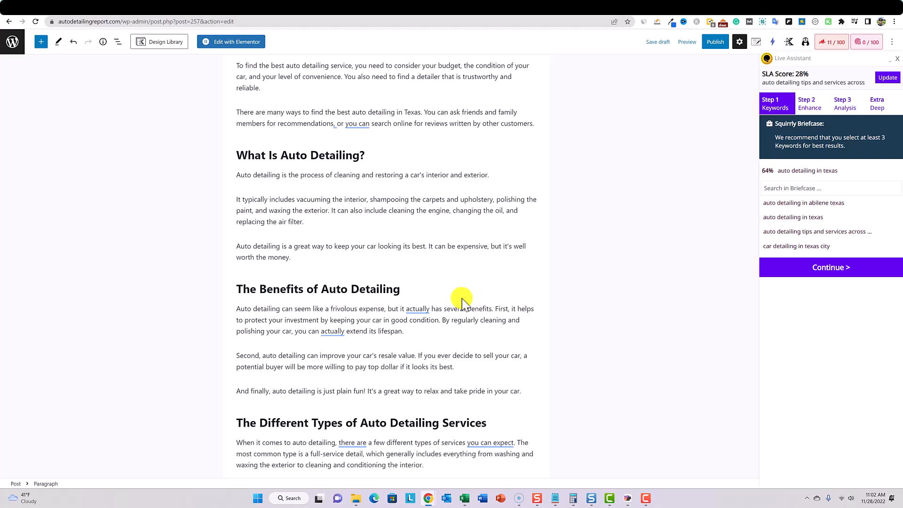
{"action": "scroll", "coordinate": [462, 298], "scroll_direction": "up", "scroll_amount": 5}
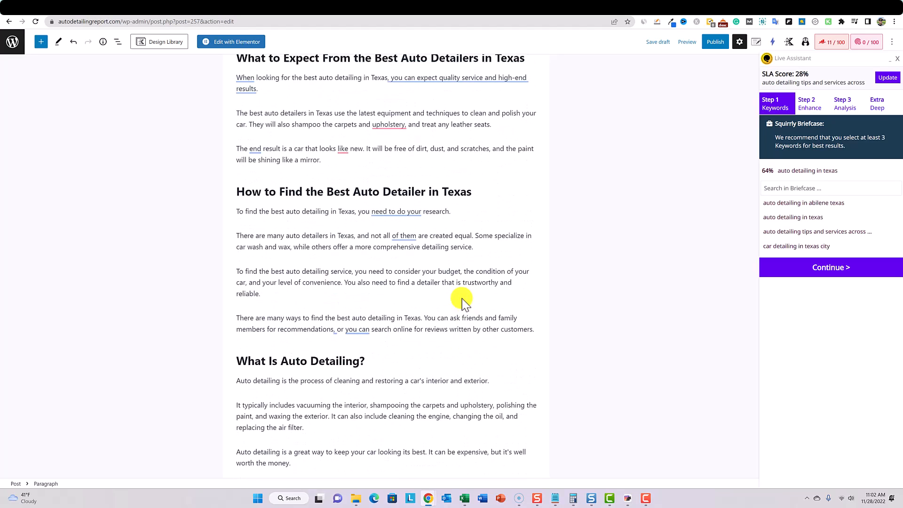
{"action": "scroll", "coordinate": [463, 298], "scroll_direction": "up", "scroll_amount": 10}
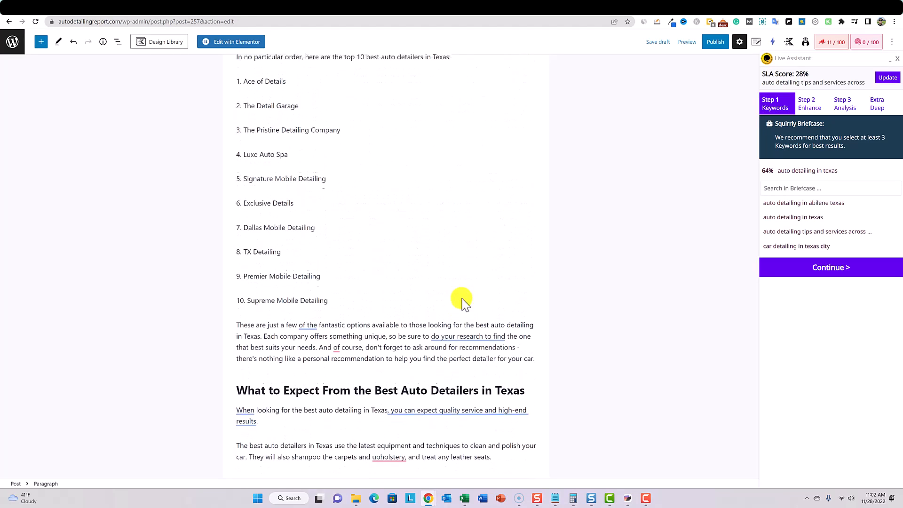
- Extend the post title to "Auto Detailing in Texas ( A Complete Guide)"
{"action": "scroll", "coordinate": [462, 299], "scroll_direction": "up", "scroll_amount": 1}
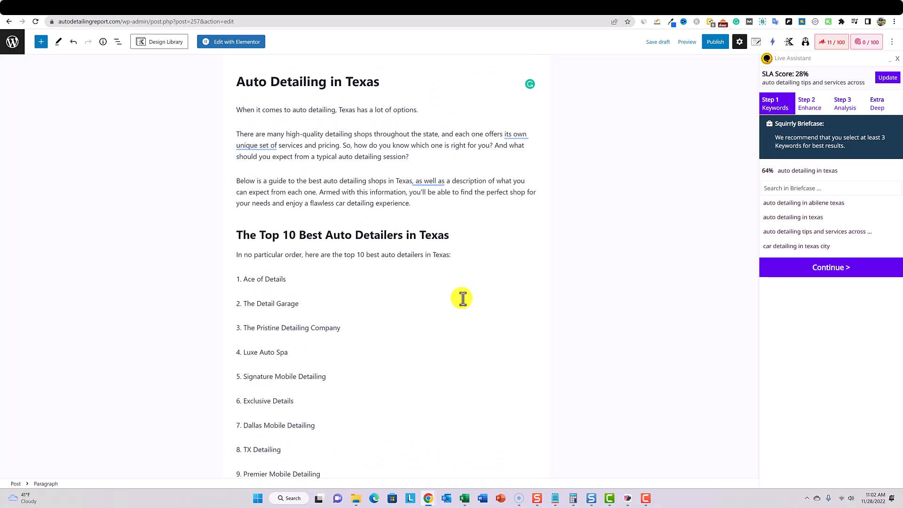
{"action": "left_click", "coordinate": [509, 144]}
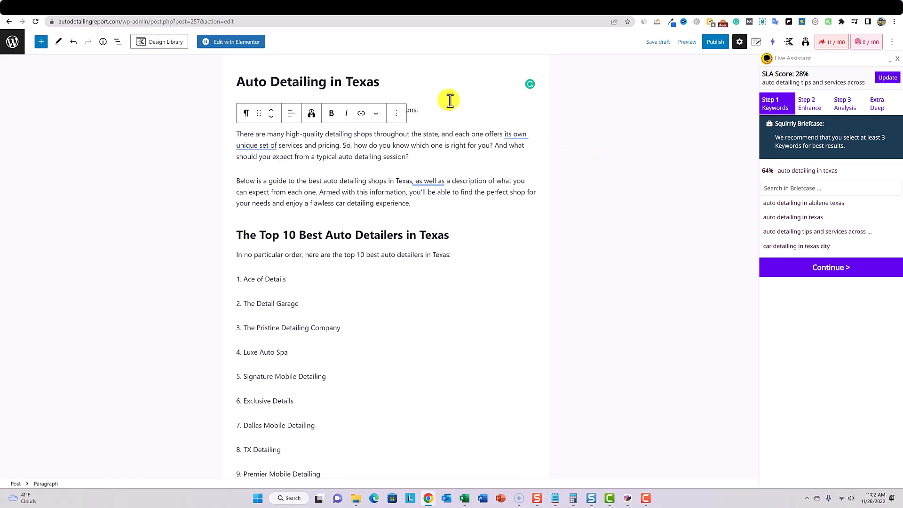
{"action": "left_click", "coordinate": [393, 81]}
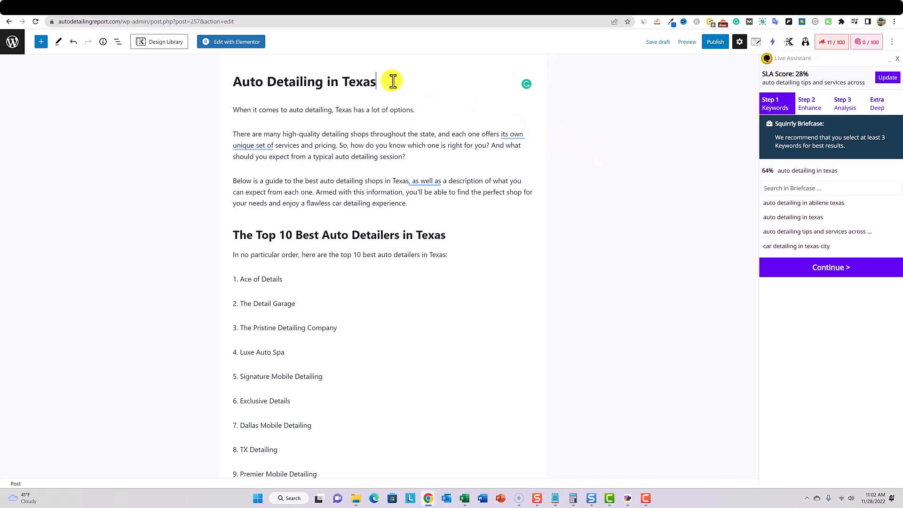
{"action": "type", "text": "( A Complete Guide"}
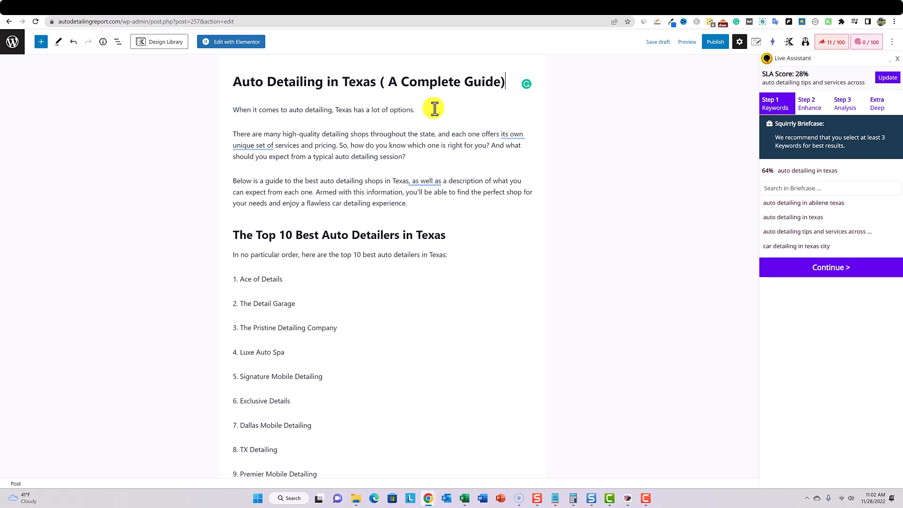
{"action": "left_click", "coordinate": [490, 148]}
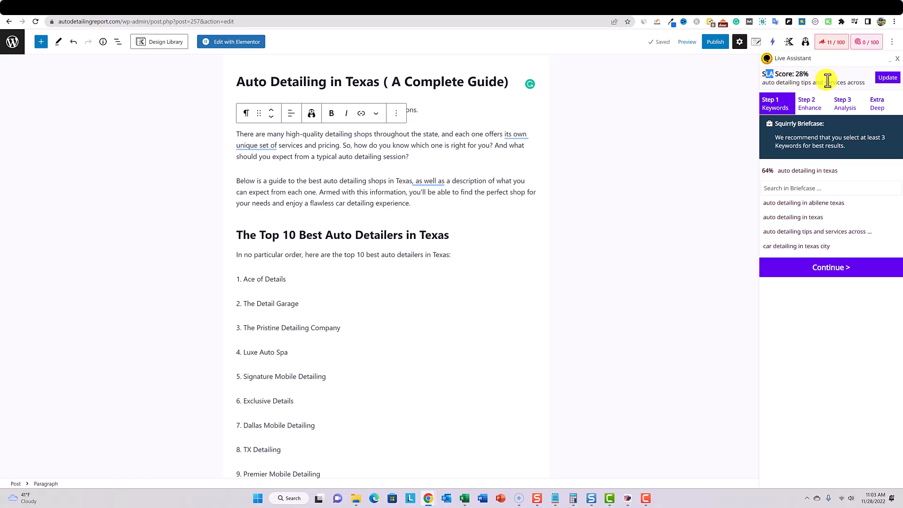
- Refresh the Live Assistant score, continue to the Enhance step, and add an empty paragraph above the Top 10 heading
{"action": "left_click", "coordinate": [884, 79]}
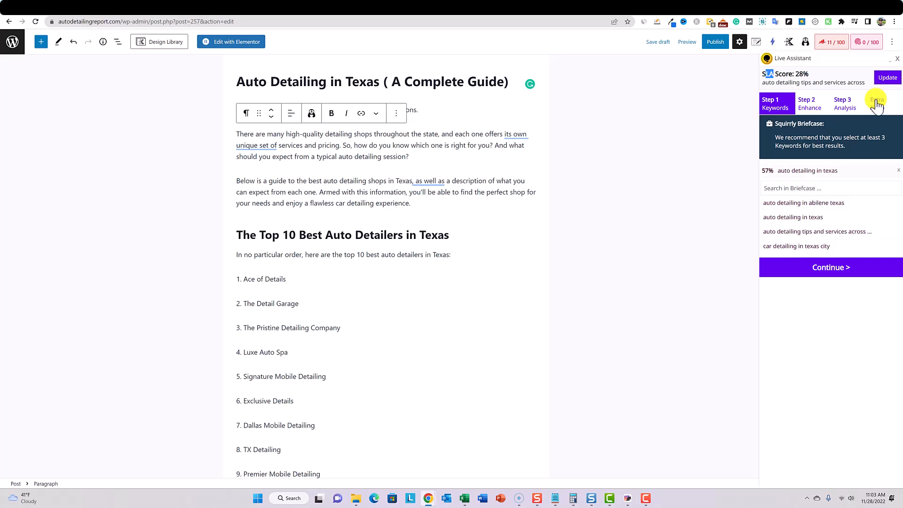
{"action": "left_click", "coordinate": [831, 273]}
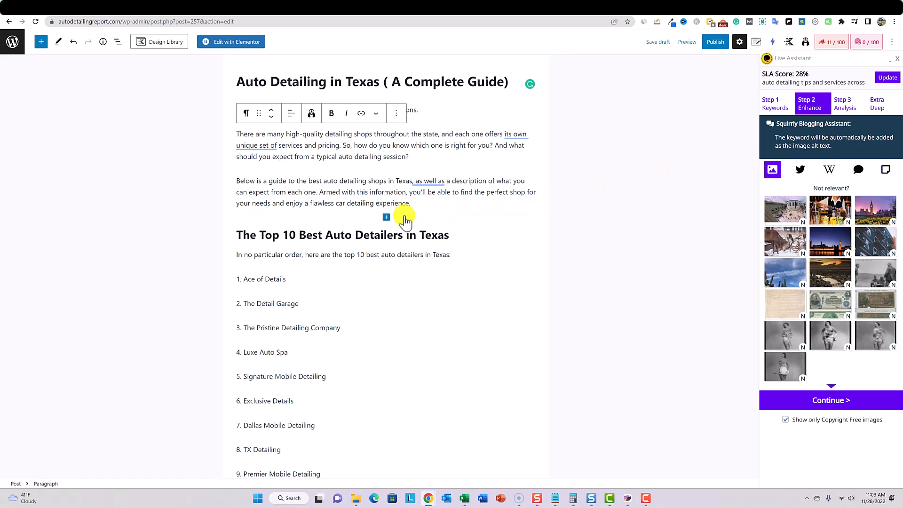
{"action": "left_click", "coordinate": [386, 217]}
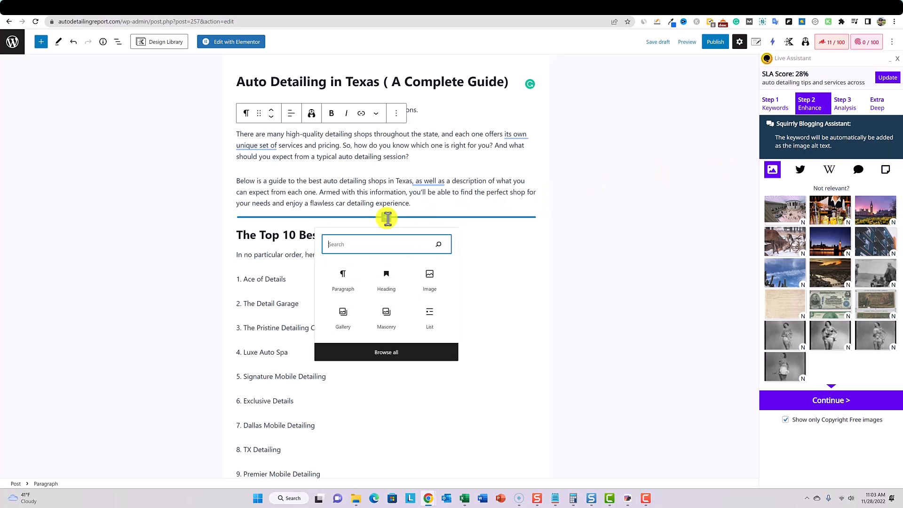
{"action": "left_click", "coordinate": [424, 207]}
{"action": "key", "text": "Return"}
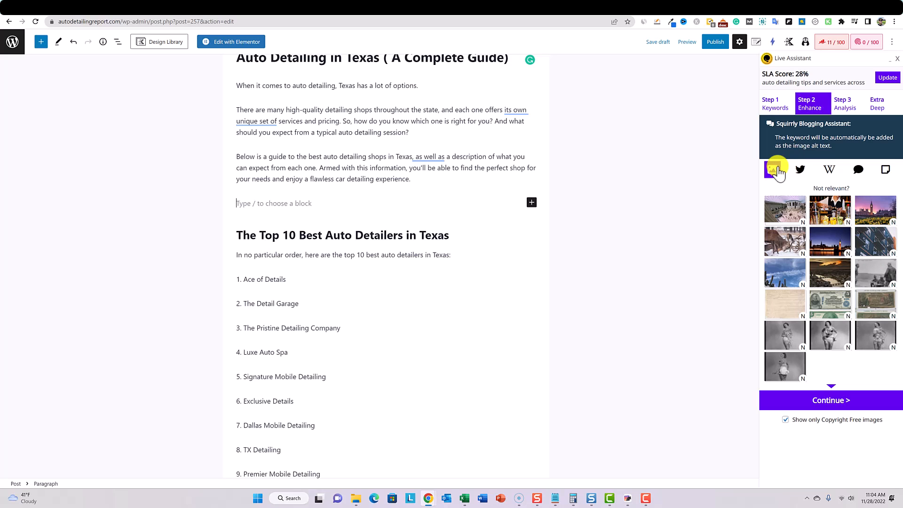
- Insert the suggested night-time Big Ben image into the post and check its alternative text with the Live Assistant moved aside
{"action": "left_click", "coordinate": [835, 251]}
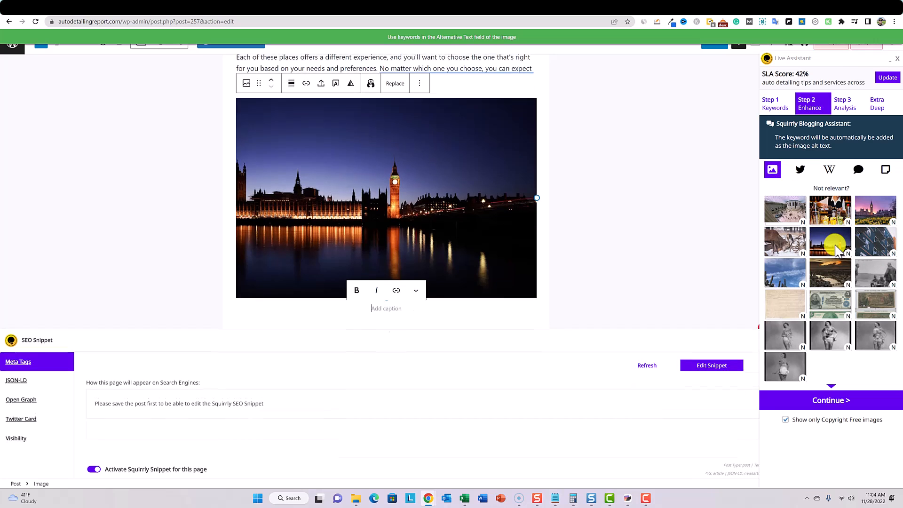
{"action": "left_click_drag", "start_coordinate": [845, 60], "coordinate": [155, 123]}
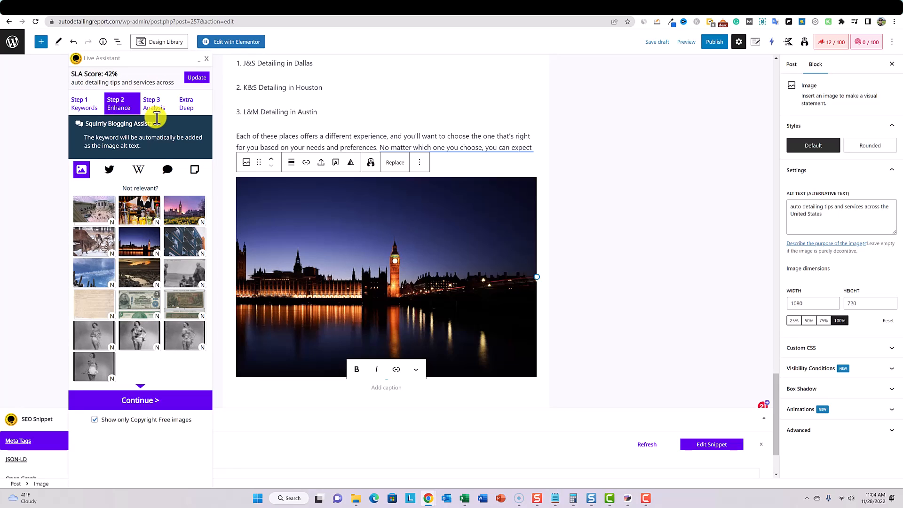
{"action": "left_click_drag", "start_coordinate": [830, 214], "coordinate": [776, 197]}
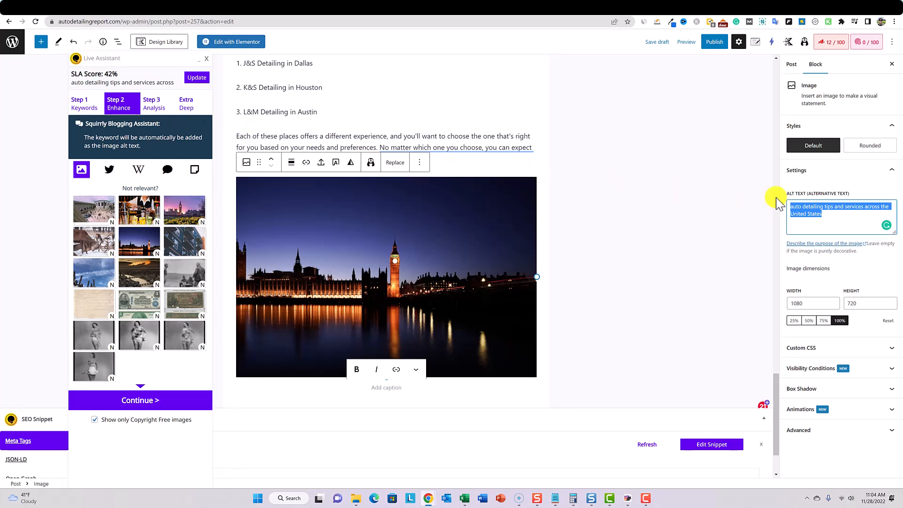
{"action": "left_click", "coordinate": [831, 213]}
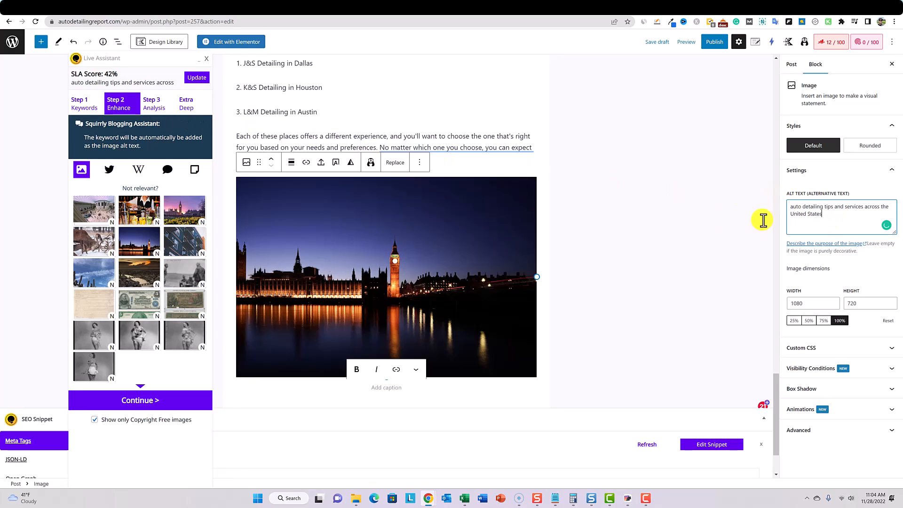
- Browse the Enhance suggestions for images, tweets, Wikipedia articles and the site's previously written posts
{"action": "left_click", "coordinate": [141, 398]}
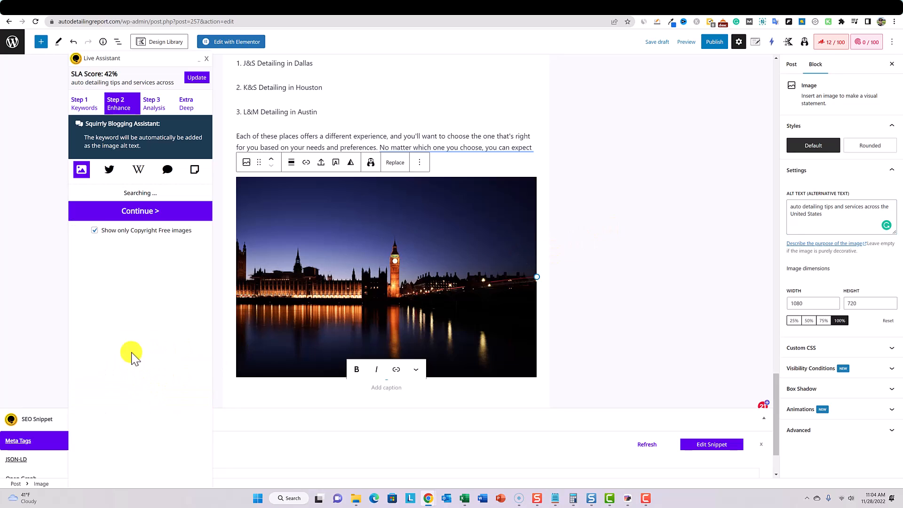
{"action": "left_click", "coordinate": [81, 169]}
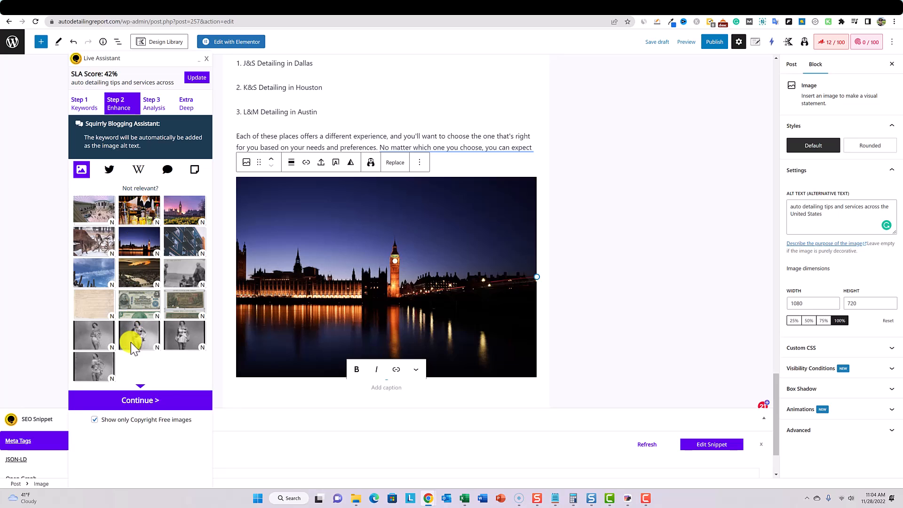
{"action": "left_click", "coordinate": [109, 170]}
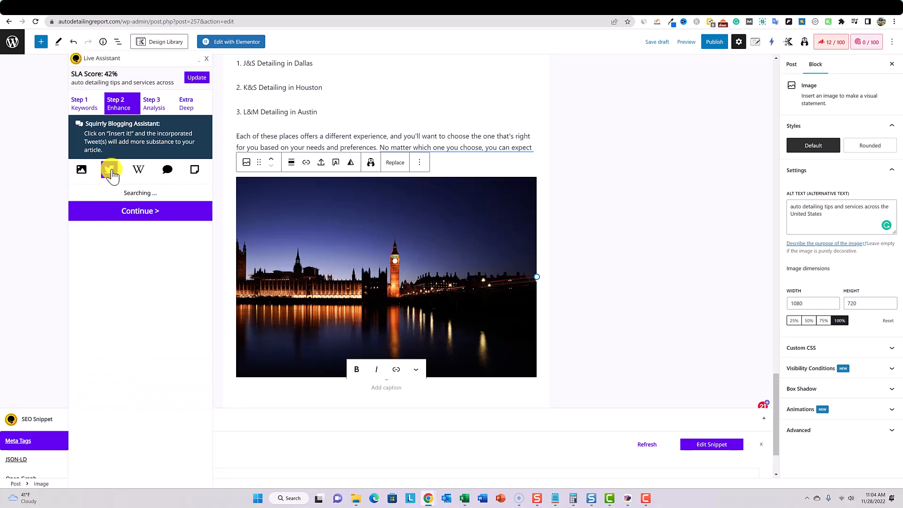
{"action": "left_click", "coordinate": [138, 171]}
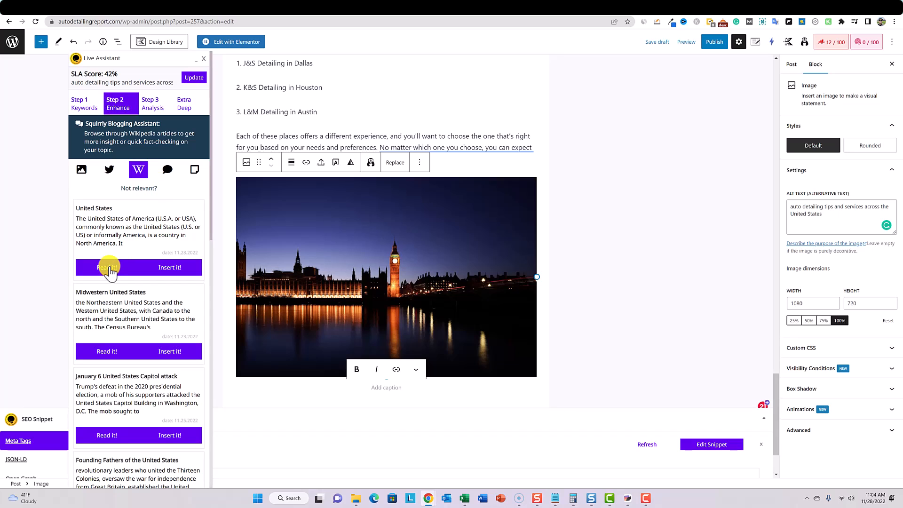
{"action": "scroll", "coordinate": [108, 269], "scroll_direction": "down", "scroll_amount": 3}
{"action": "scroll", "coordinate": [107, 269], "scroll_direction": "up", "scroll_amount": 3}
{"action": "left_click", "coordinate": [195, 170]}
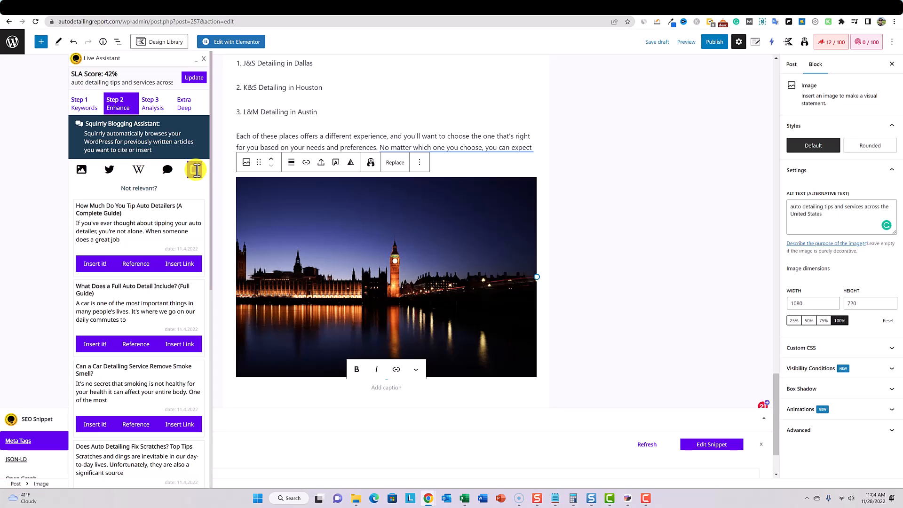
{"action": "left_click", "coordinate": [81, 170]}
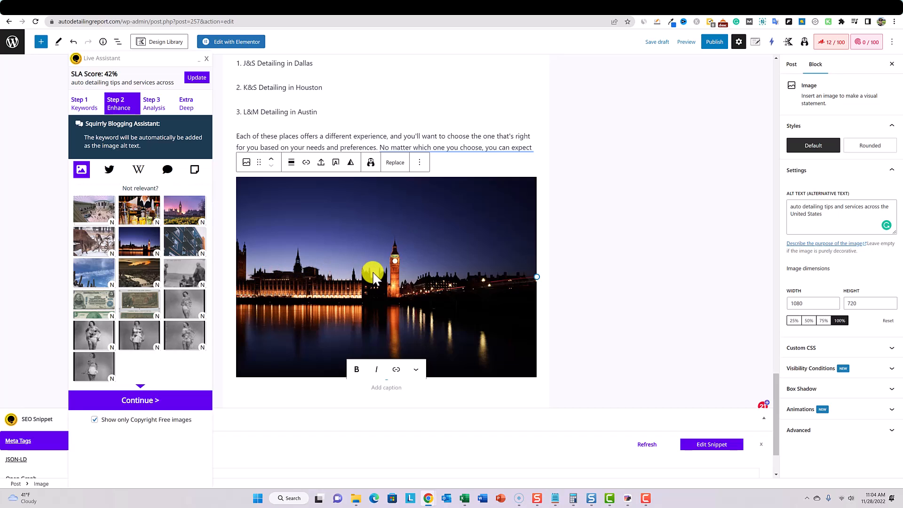
- Delete the Big Ben image from the end of the post
{"action": "left_click", "coordinate": [393, 279]}
{"action": "key", "text": "BackSpace"}
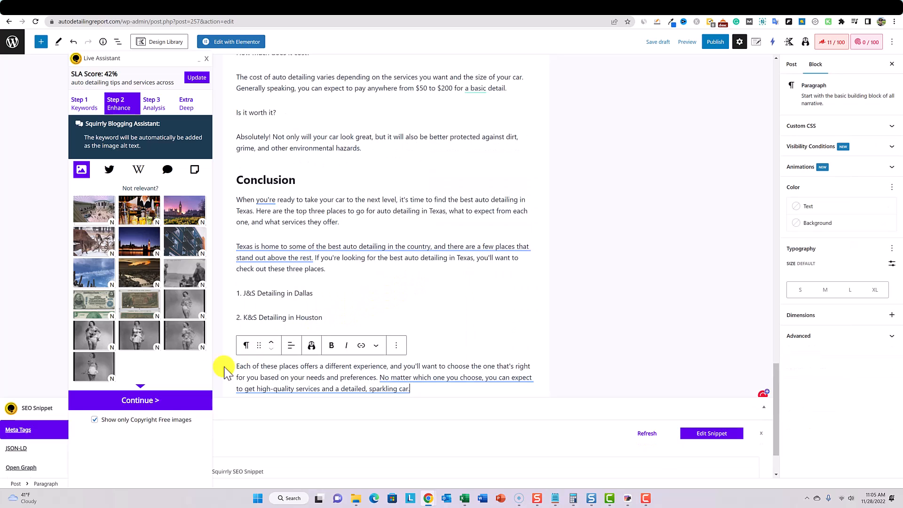
- Continue to the Live Assistant's Analysis step, look through its SEO checks, and return to the start of the post
{"action": "left_click", "coordinate": [154, 402]}
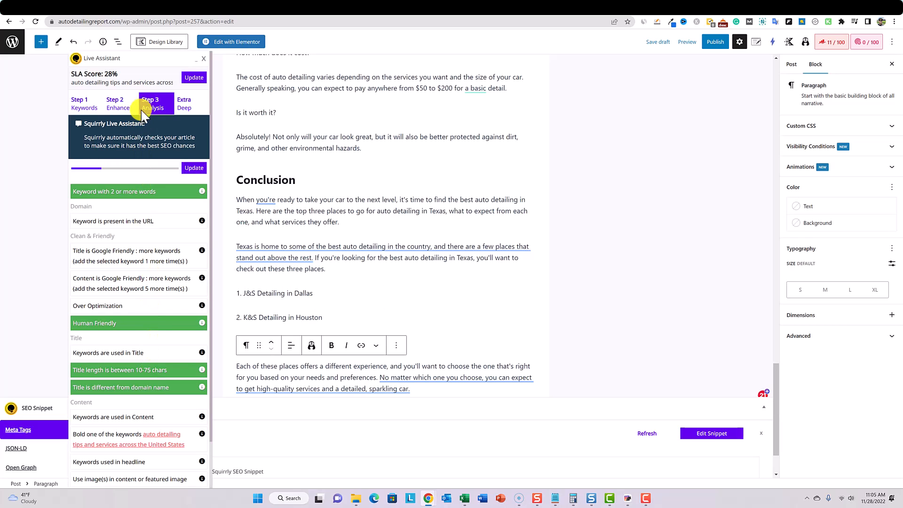
{"action": "scroll", "coordinate": [140, 323], "scroll_direction": "down", "scroll_amount": 2}
{"action": "scroll", "coordinate": [140, 323], "scroll_direction": "up", "scroll_amount": 2}
{"action": "scroll", "coordinate": [337, 227], "scroll_direction": "up", "scroll_amount": 10}
{"action": "scroll", "coordinate": [348, 218], "scroll_direction": "up", "scroll_amount": 15}
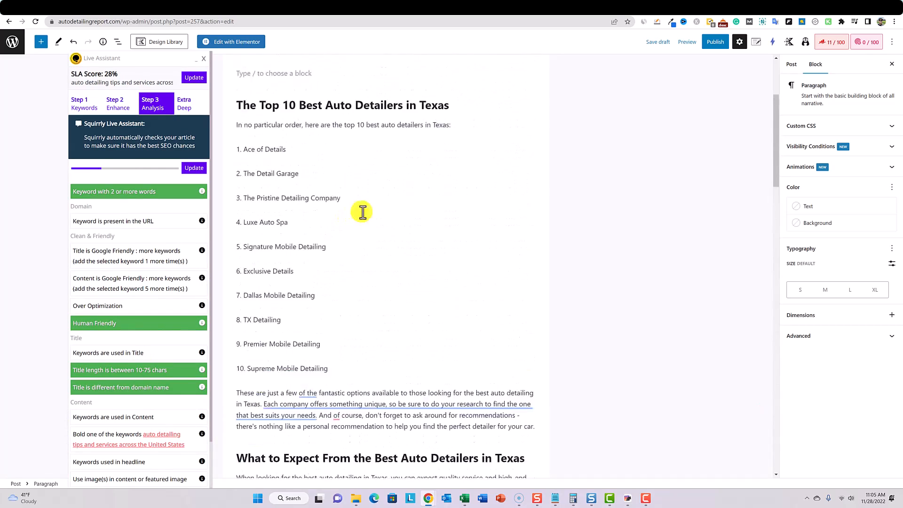
- Save the draft, shorten the post's permalink to "auto-detailing-in-texas", and save it again
{"action": "left_click", "coordinate": [656, 43]}
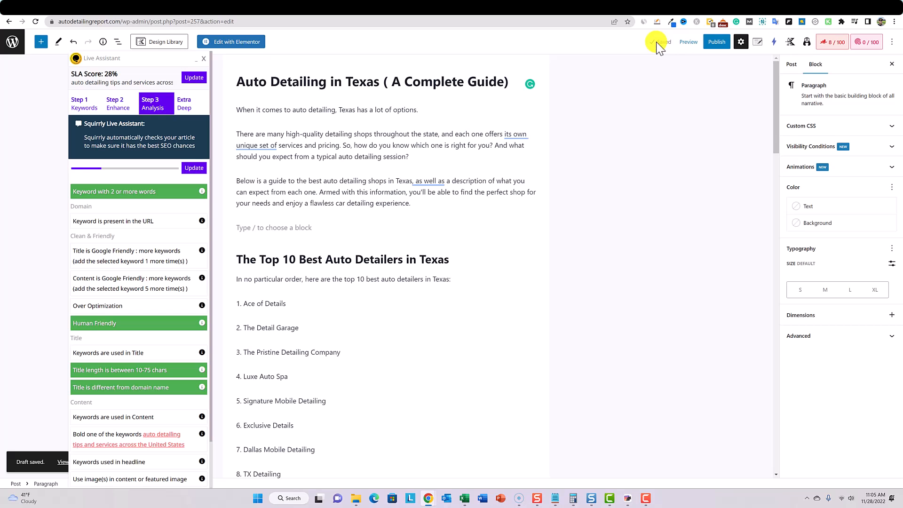
{"action": "left_click", "coordinate": [792, 65]}
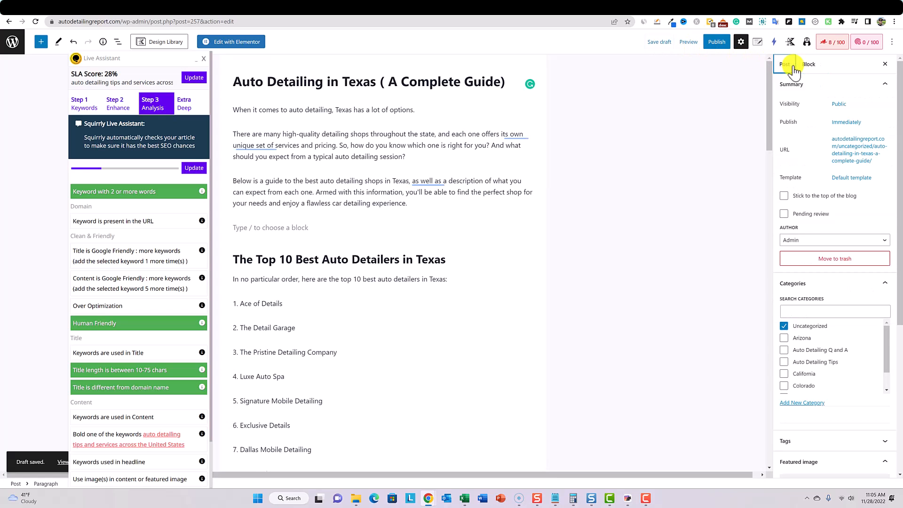
{"action": "left_click", "coordinate": [835, 149]}
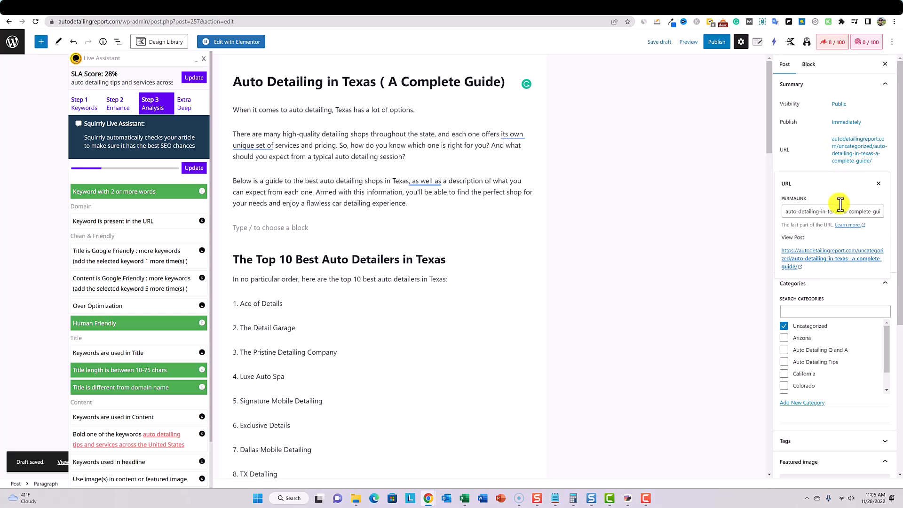
{"action": "left_click_drag", "start_coordinate": [844, 211], "coordinate": [894, 210]}
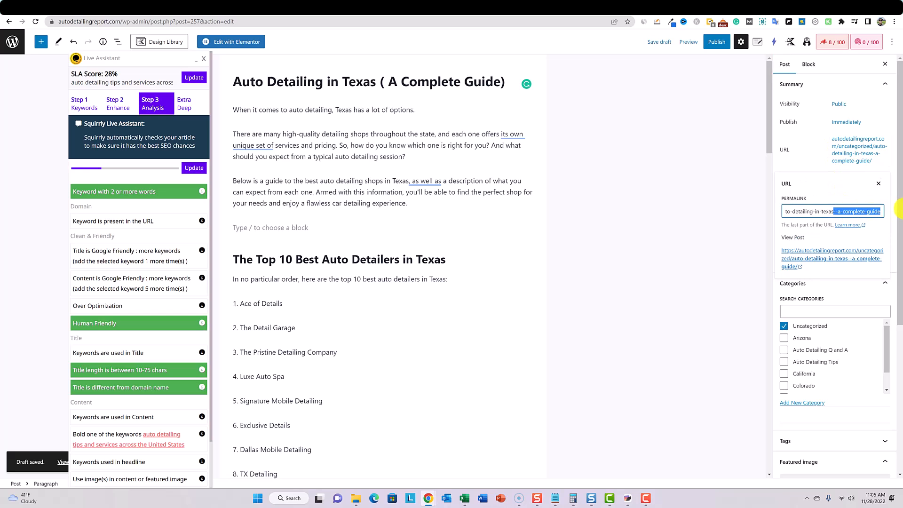
{"action": "key", "text": "BackSpace"}
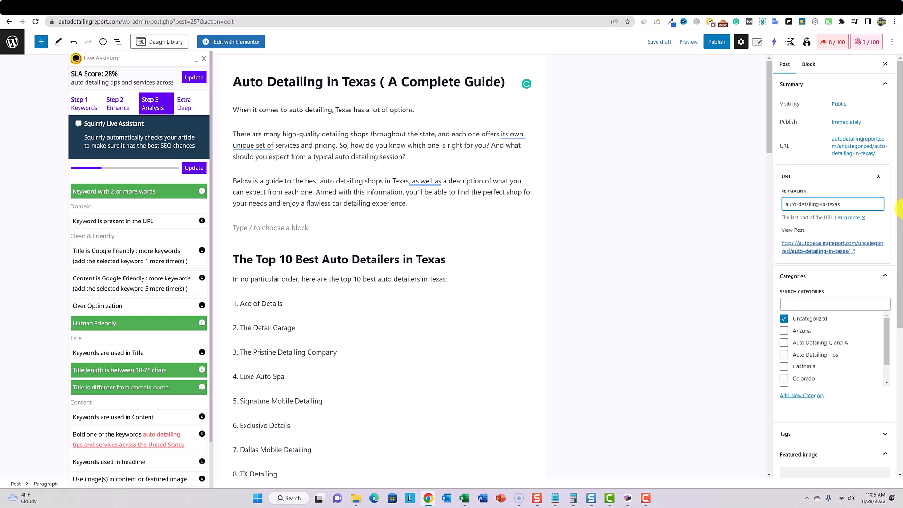
{"action": "left_click", "coordinate": [657, 42]}
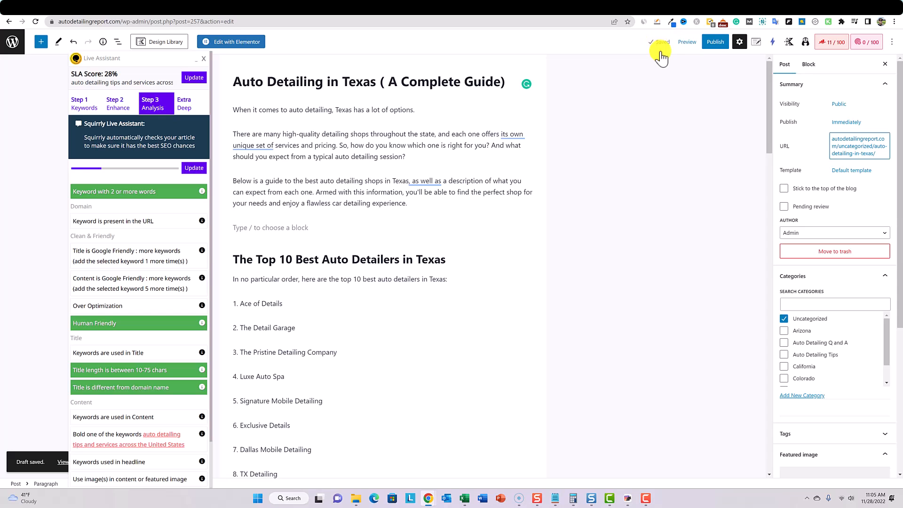
- Change the post's category from Uncategorized to Texas
{"action": "left_click", "coordinate": [783, 319]}
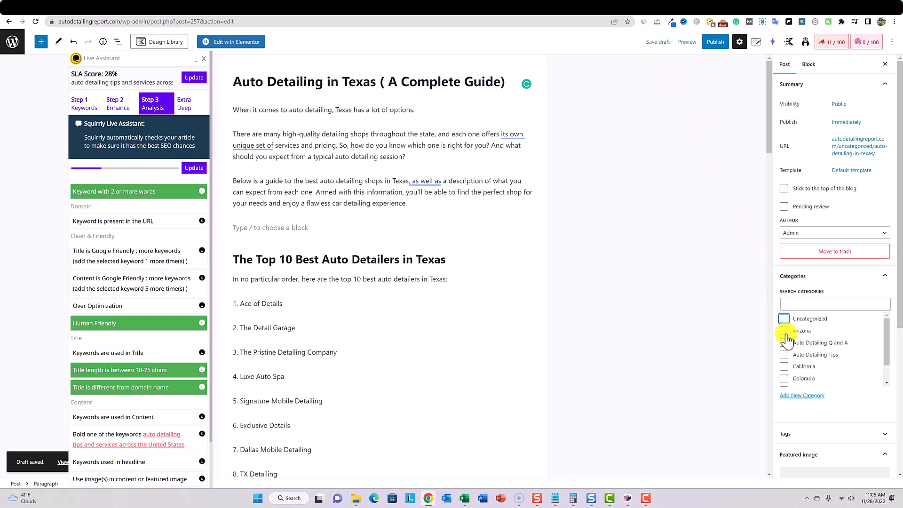
{"action": "scroll", "coordinate": [822, 384], "scroll_direction": "down", "scroll_amount": 1}
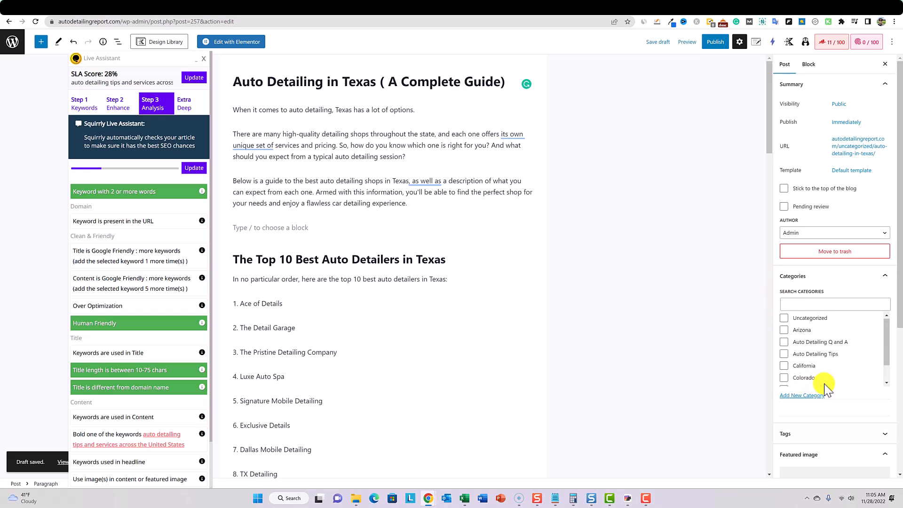
- Review the Analysis checks on keyword, URL, over-optimization, title and content, and continue to the Extra Deep step
{"action": "left_click_drag", "start_coordinate": [76, 221], "coordinate": [184, 225]}
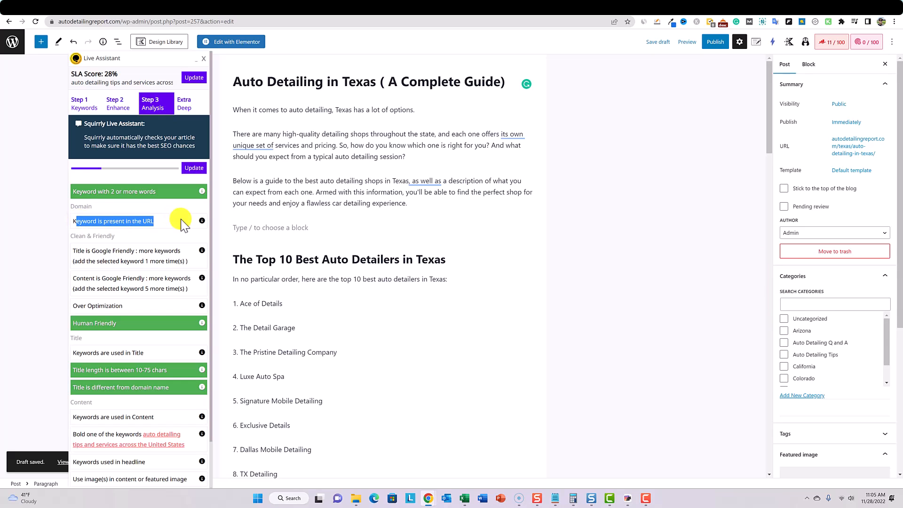
{"action": "mouse_move", "coordinate": [202, 223]}
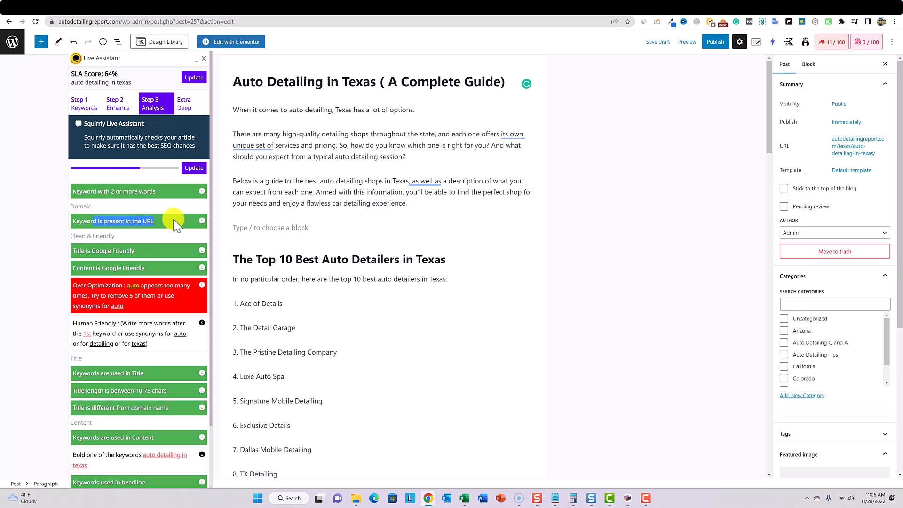
{"action": "left_click_drag", "start_coordinate": [85, 193], "coordinate": [163, 200]}
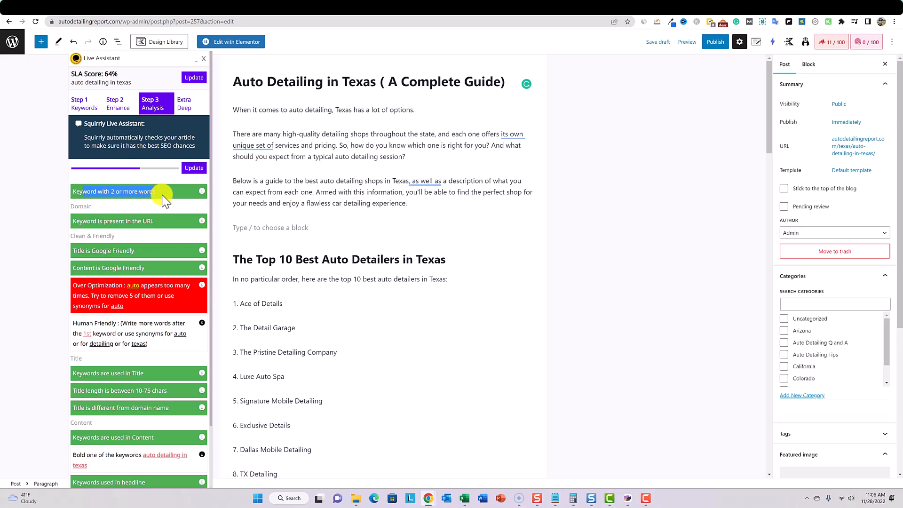
{"action": "mouse_move", "coordinate": [134, 292]}
{"action": "scroll", "coordinate": [134, 291], "scroll_direction": "down", "scroll_amount": 2}
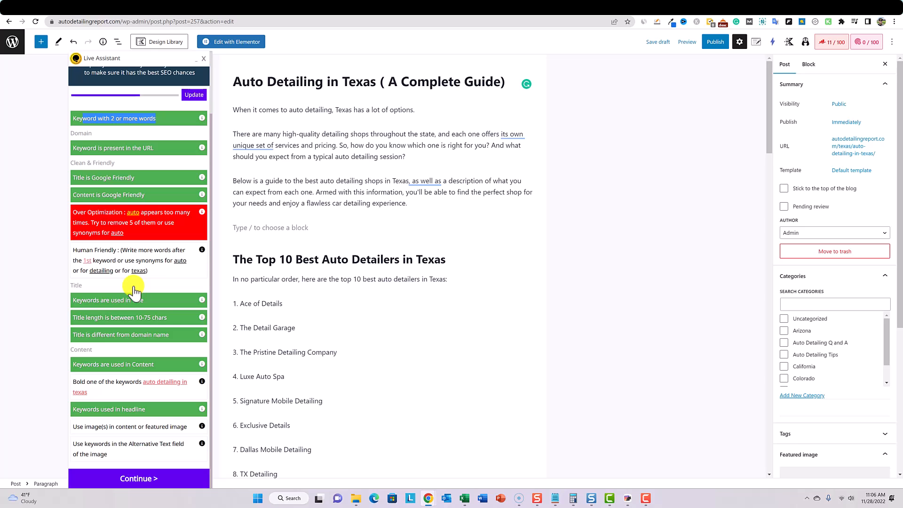
{"action": "scroll", "coordinate": [134, 288], "scroll_direction": "up", "scroll_amount": 2}
{"action": "scroll", "coordinate": [141, 343], "scroll_direction": "down", "scroll_amount": 2}
{"action": "left_click", "coordinate": [155, 478]}
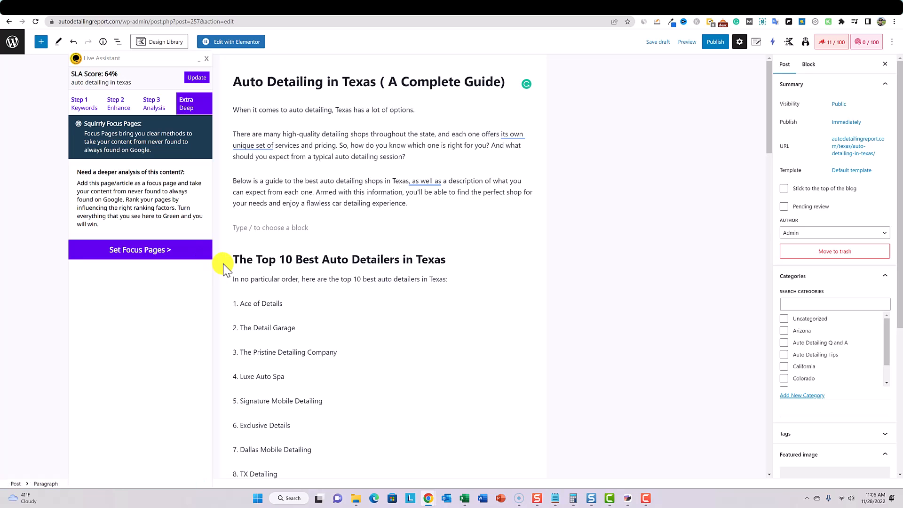
- Look through the list of posts that can be set as Focus Pages and return to the Texas post's draft
{"action": "left_click", "coordinate": [141, 256]}
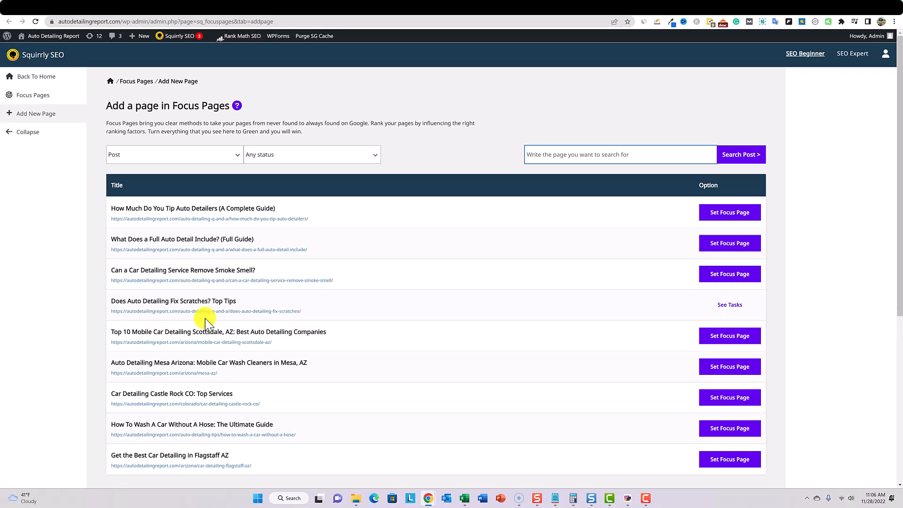
{"action": "scroll", "coordinate": [278, 286], "scroll_direction": "down", "scroll_amount": 5}
{"action": "scroll", "coordinate": [278, 286], "scroll_direction": "up", "scroll_amount": 5}
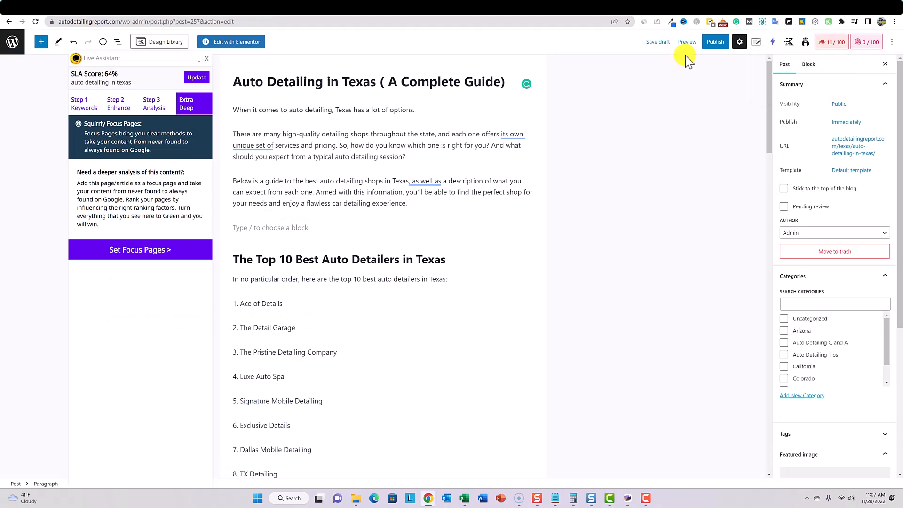
{"action": "scroll", "coordinate": [419, 236], "scroll_direction": "down", "scroll_amount": 2}
{"action": "scroll", "coordinate": [419, 236], "scroll_direction": "up", "scroll_amount": 2}
{"action": "mouse_move", "coordinate": [126, 65]}
{"action": "left_mouse_down"}
{"action": "mouse_move", "coordinate": [101, 67]}
{"action": "mouse_move", "coordinate": [123, 66]}
{"action": "left_mouse_up"}
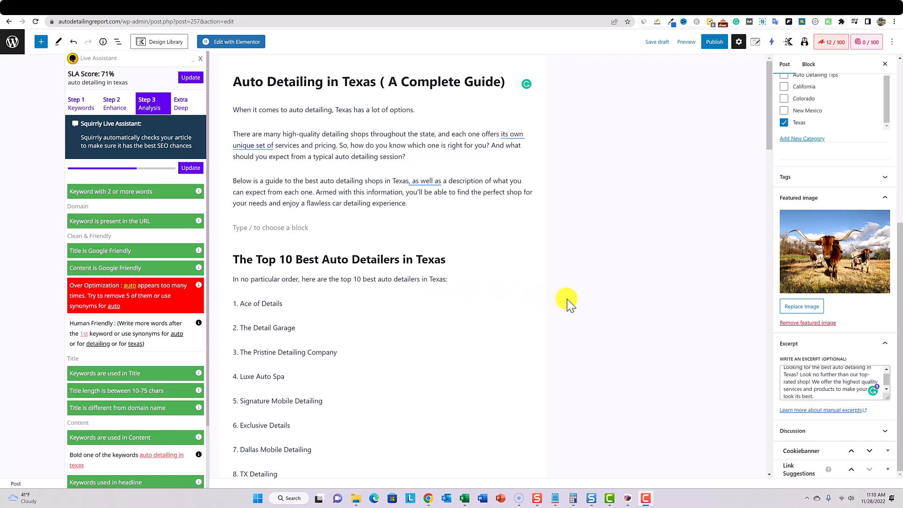
- Look over the finished Texas post, its SEO snippet and Analysis checks, and publish the post
{"action": "scroll", "coordinate": [553, 286], "scroll_direction": "down", "scroll_amount": 10}
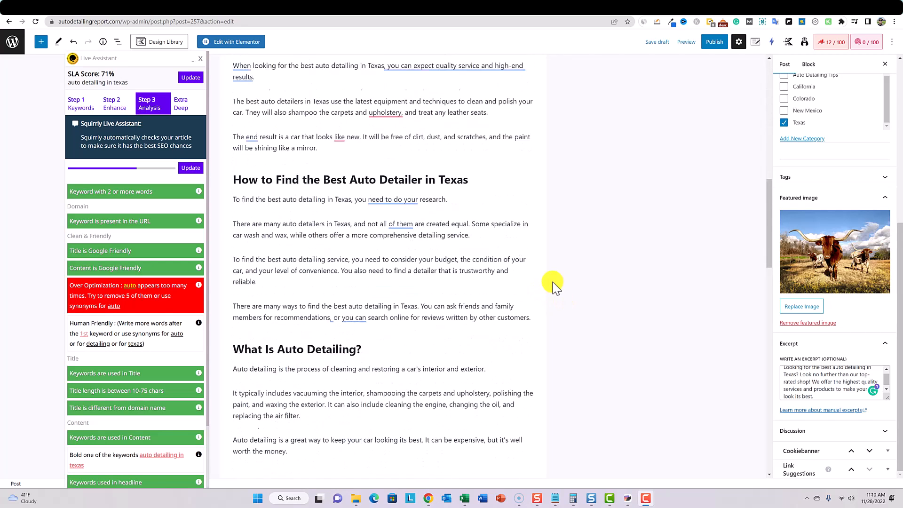
{"action": "scroll", "coordinate": [552, 281], "scroll_direction": "down", "scroll_amount": 20}
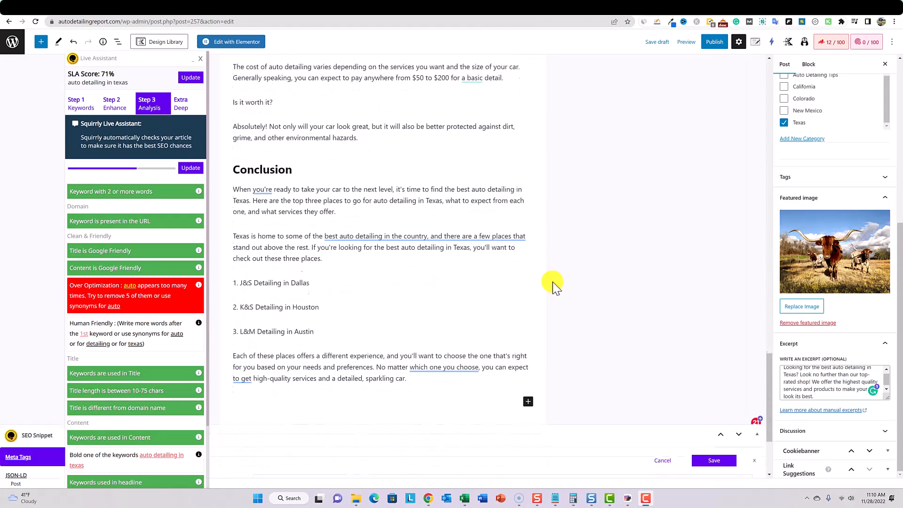
{"action": "scroll", "coordinate": [552, 281], "scroll_direction": "down", "scroll_amount": 5}
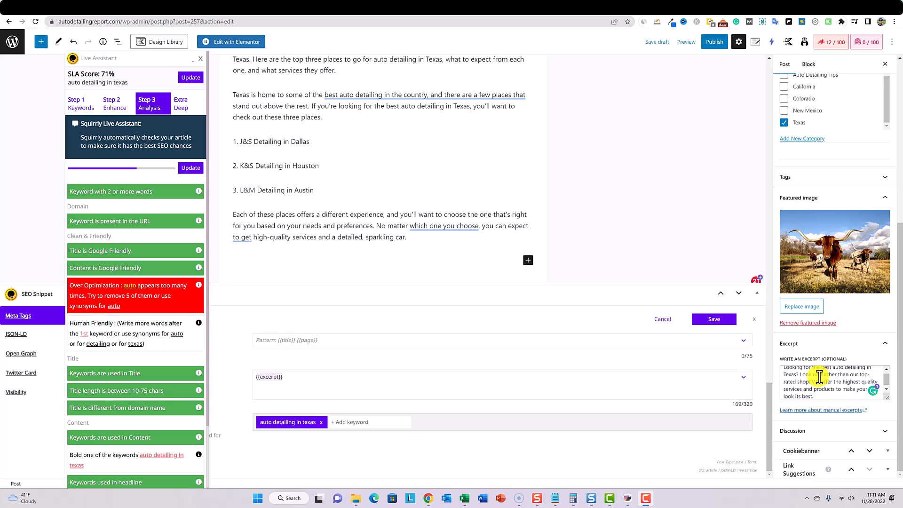
{"action": "scroll", "coordinate": [819, 377], "scroll_direction": "up", "scroll_amount": 15}
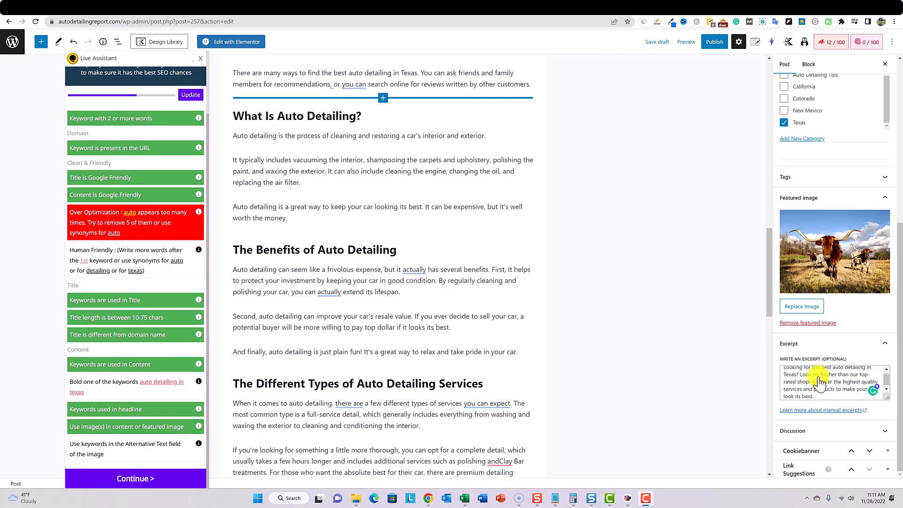
{"action": "scroll", "coordinate": [141, 407], "scroll_direction": "up", "scroll_amount": 2}
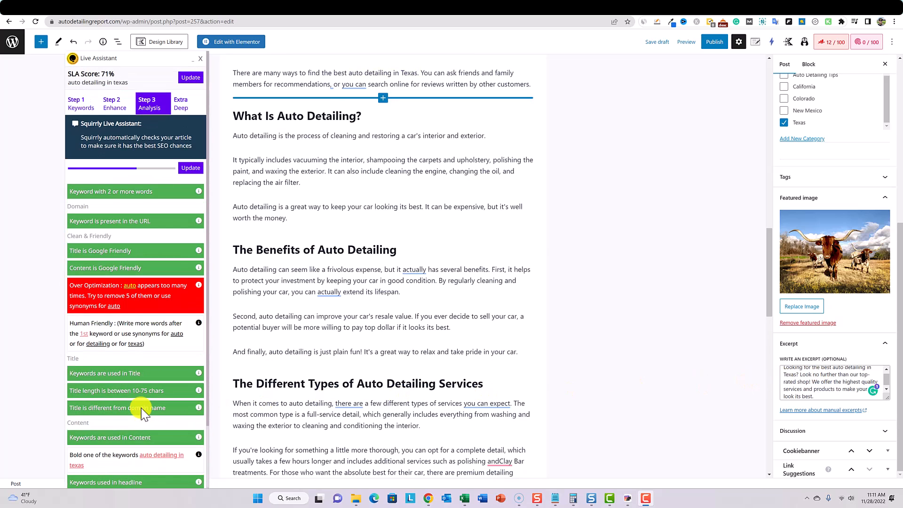
{"action": "scroll", "coordinate": [580, 125], "scroll_direction": "up", "scroll_amount": 7}
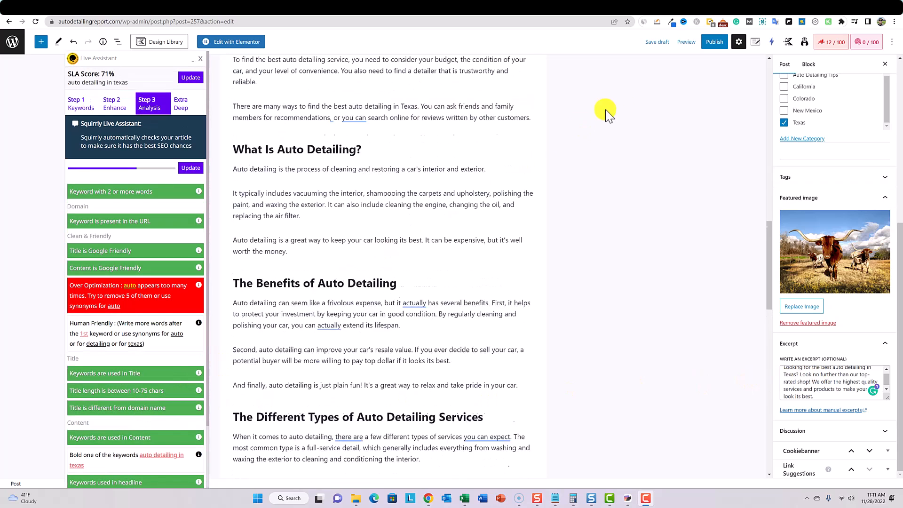
{"action": "left_click", "coordinate": [712, 43]}
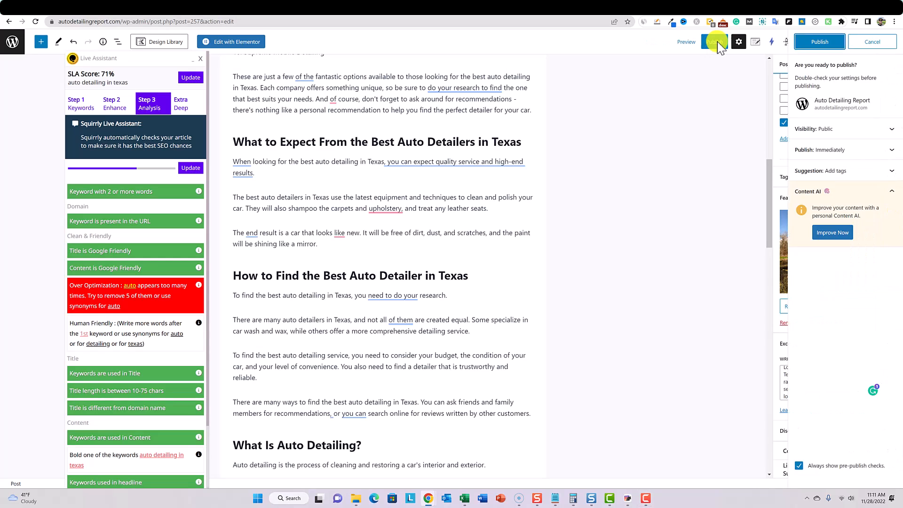
{"action": "left_click", "coordinate": [818, 42]}
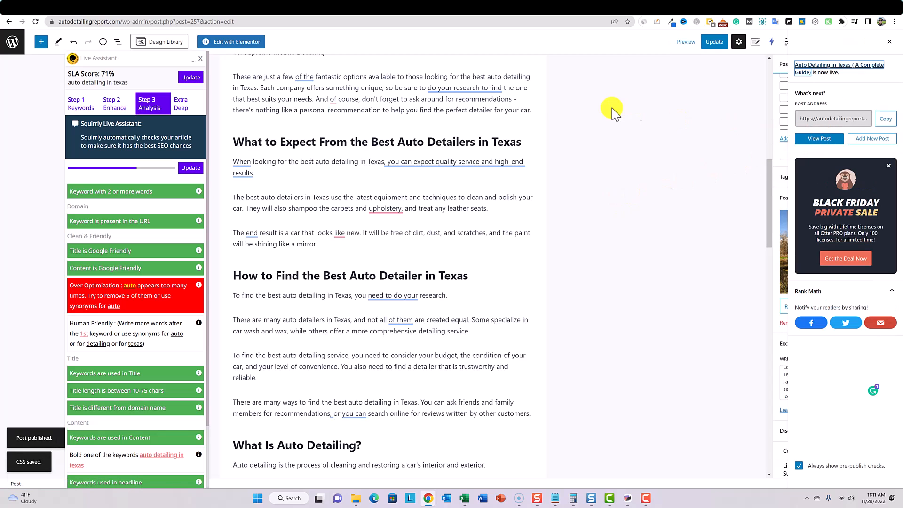
{"action": "left_click", "coordinate": [546, 99]}
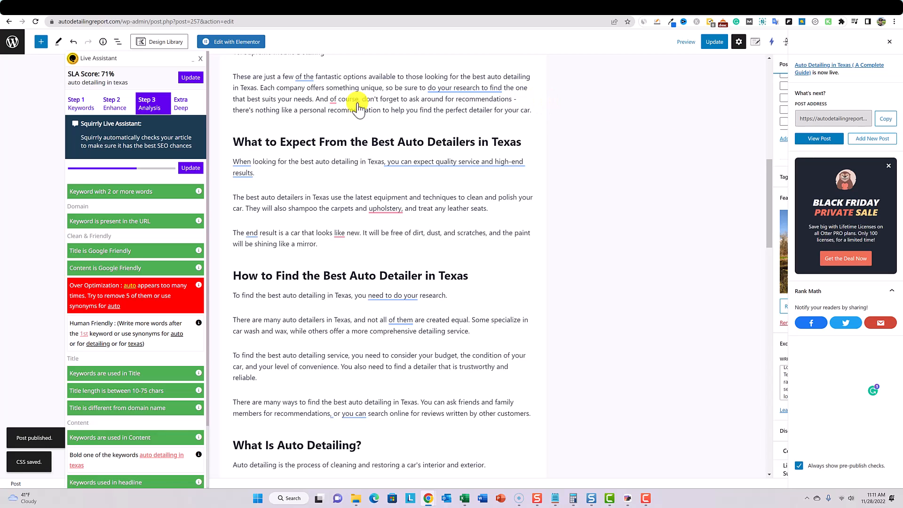
- Set "Auto Detailing in Texas ( A Complete Guide)" as a Focus Page from the Extra Deep step and view its audit details
{"action": "left_click", "coordinate": [179, 106]}
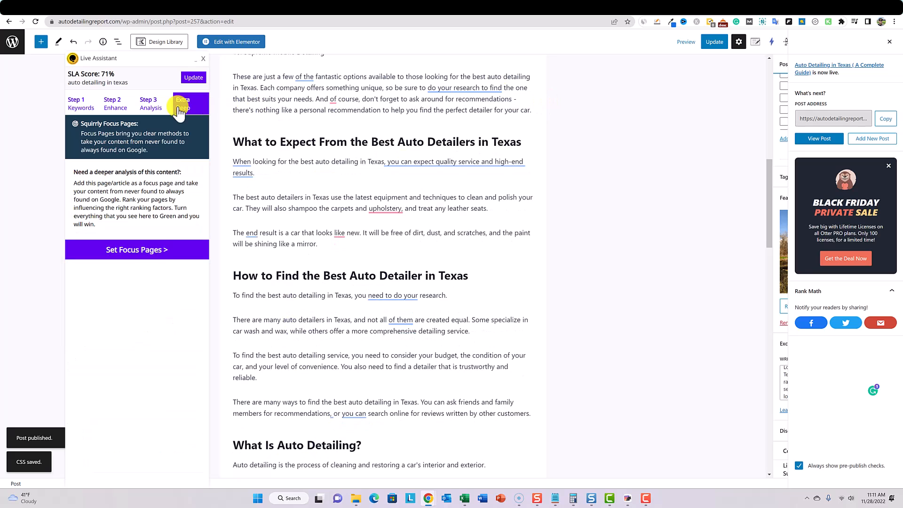
{"action": "left_click", "coordinate": [167, 257]}
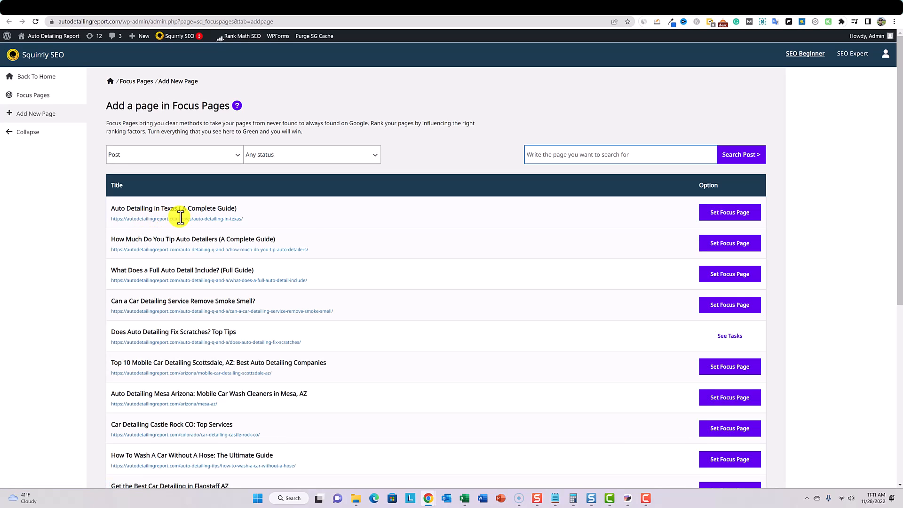
{"action": "left_click", "coordinate": [728, 212]}
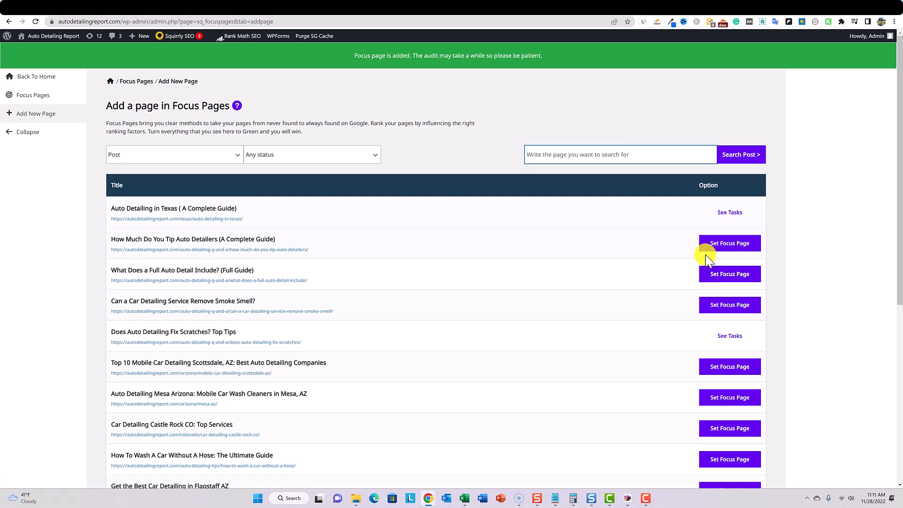
{"action": "left_click", "coordinate": [733, 215]}
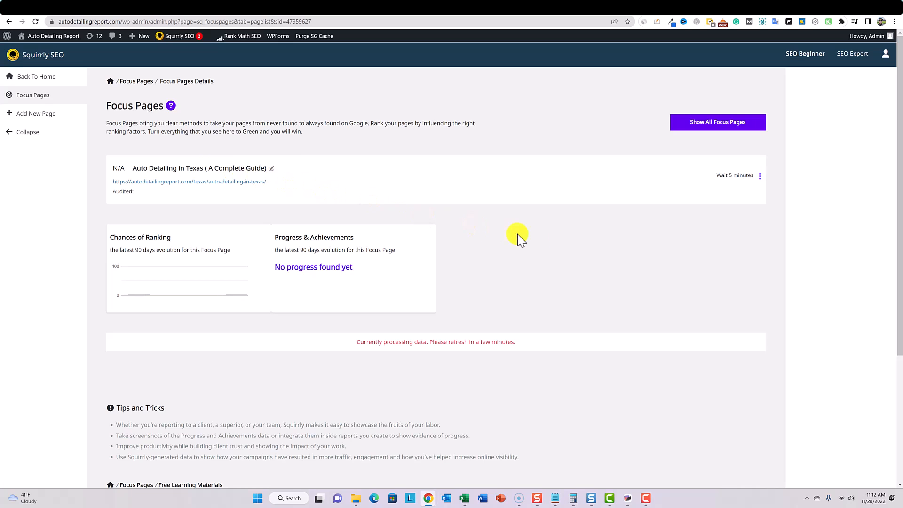
{"action": "scroll", "coordinate": [624, 258], "scroll_direction": "down", "scroll_amount": 4}
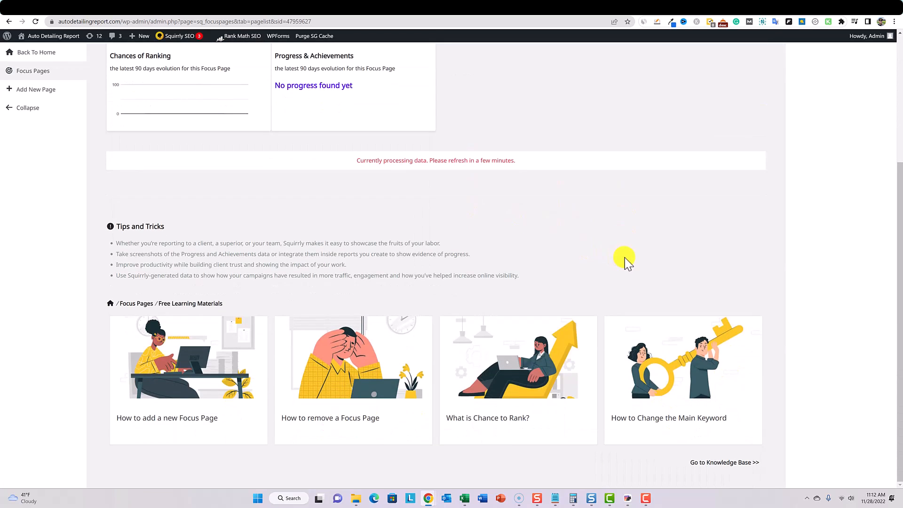
{"action": "scroll", "coordinate": [624, 257], "scroll_direction": "up", "scroll_amount": 4}
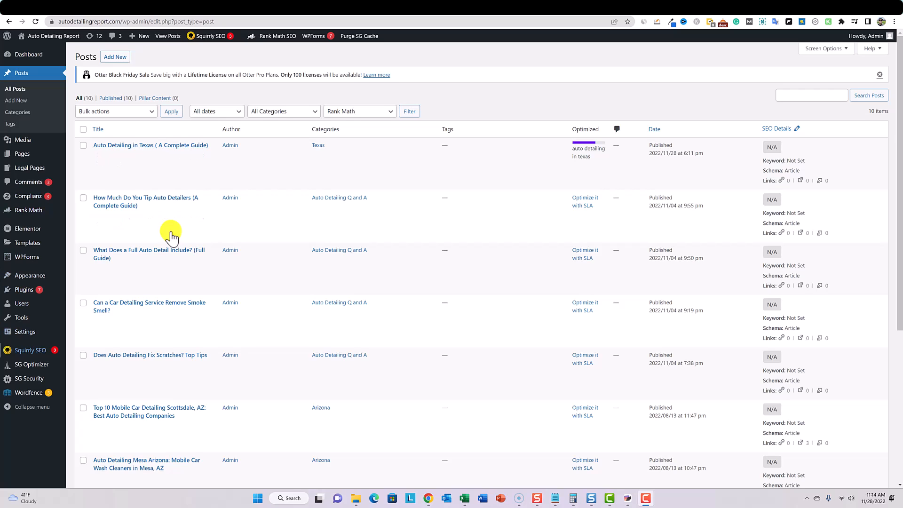
- Open Squirrly's Google Rankings and look over the tracked keywords and ranking progress
{"action": "mouse_move", "coordinate": [31, 350]}
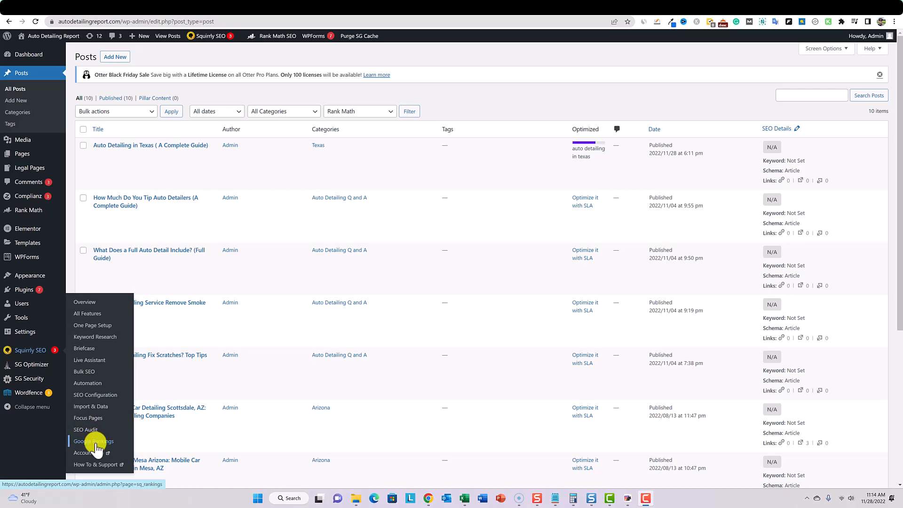
{"action": "left_click", "coordinate": [113, 442]}
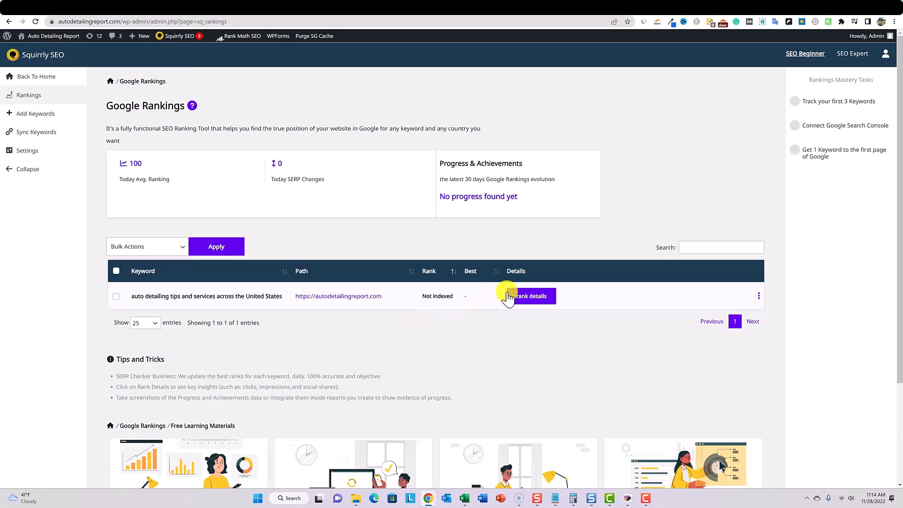
{"action": "scroll", "coordinate": [506, 291], "scroll_direction": "down", "scroll_amount": 3}
{"action": "scroll", "coordinate": [507, 291], "scroll_direction": "up", "scroll_amount": 3}
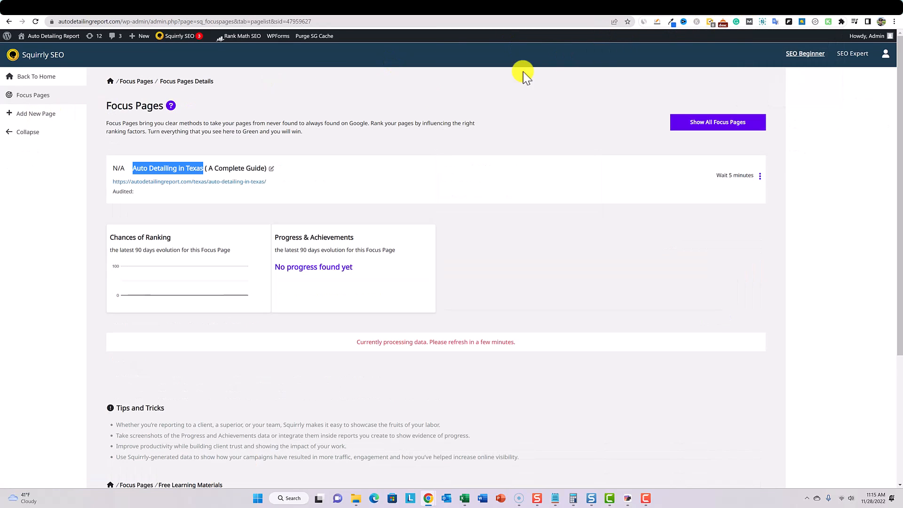
- Start adding a keyword from Google Rankings by researching "Auto Detailing in Texas" for the United States
{"action": "right_click", "coordinate": [170, 170]}
{"action": "left_click", "coordinate": [202, 178]}
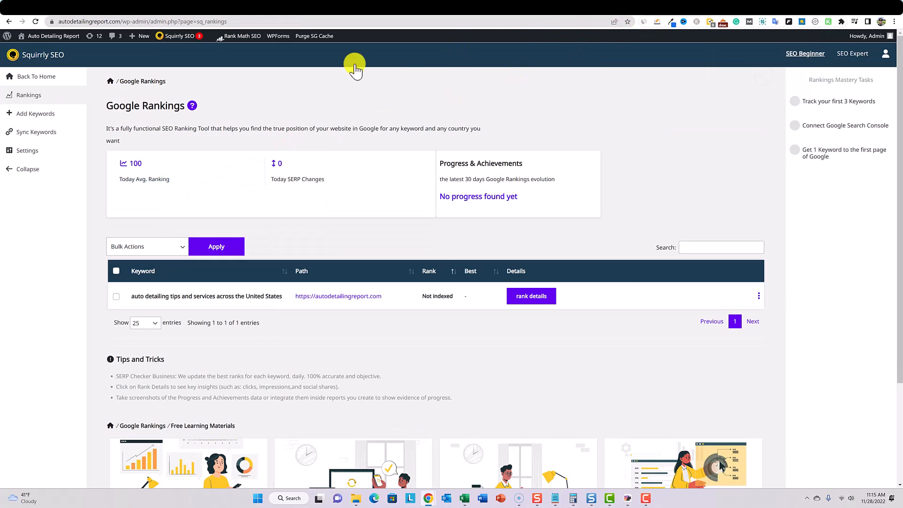
{"action": "left_click", "coordinate": [29, 118]}
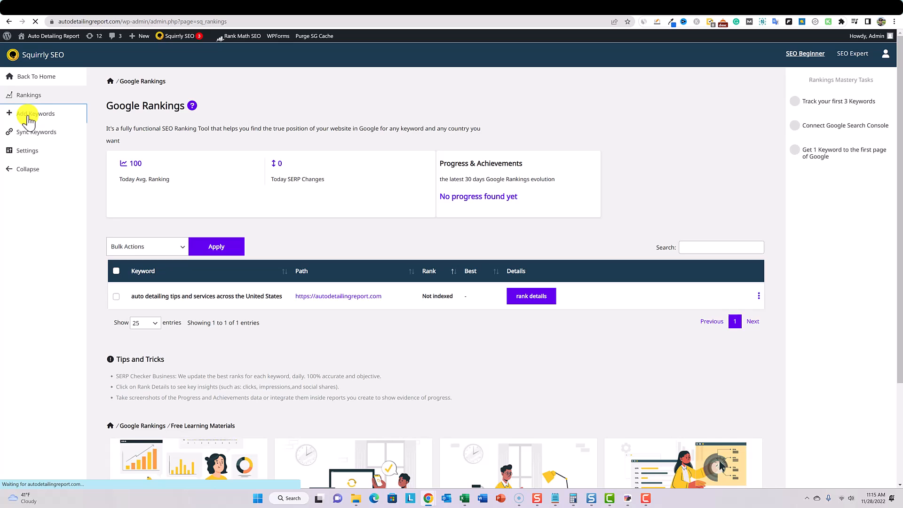
{"action": "key", "text": "ctrl+v"}
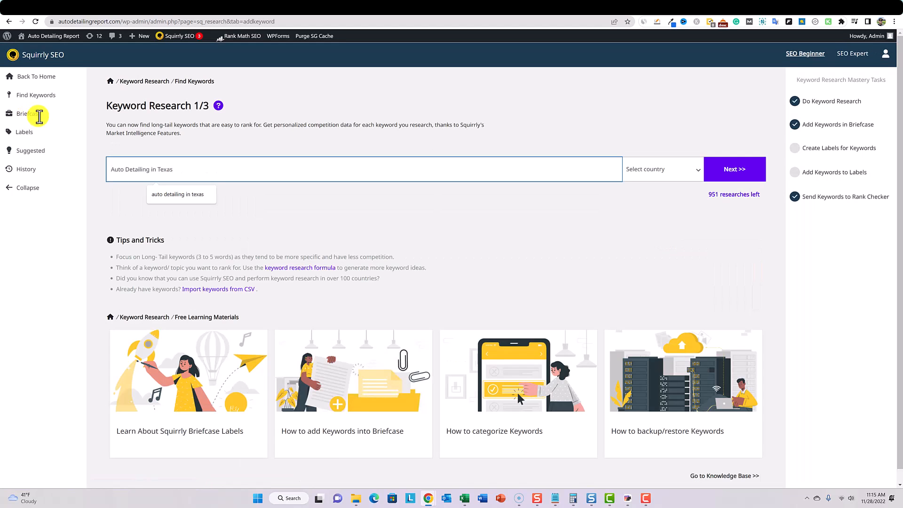
{"action": "left_click", "coordinate": [685, 175]}
{"action": "left_click", "coordinate": [663, 193]}
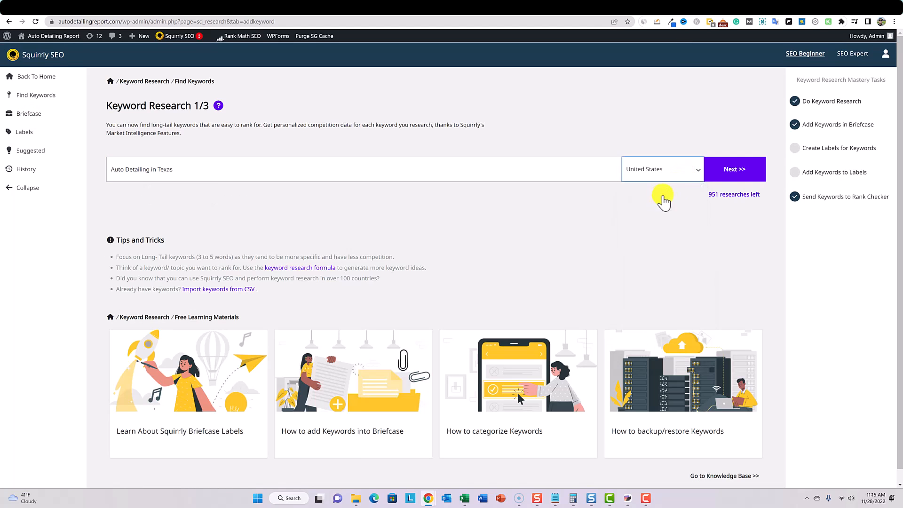
{"action": "left_click", "coordinate": [737, 175]}
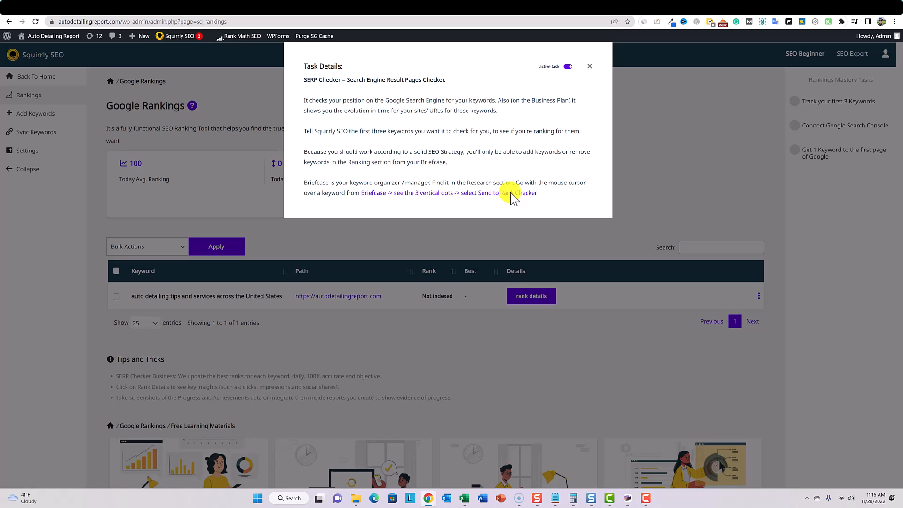
- Close the SERP Checker task details and examine the keyword tracked in Google Rankings
{"action": "left_click", "coordinate": [591, 67]}
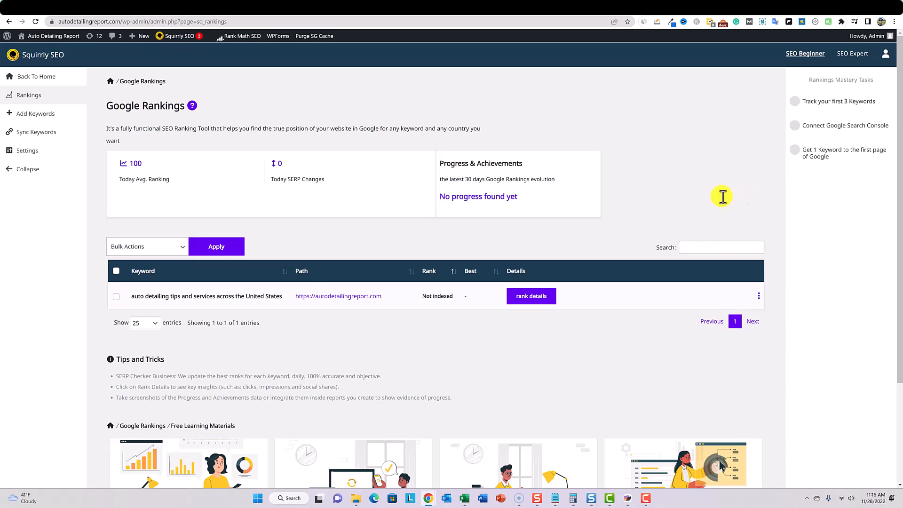
{"action": "left_click_drag", "start_coordinate": [158, 296], "coordinate": [225, 296]}
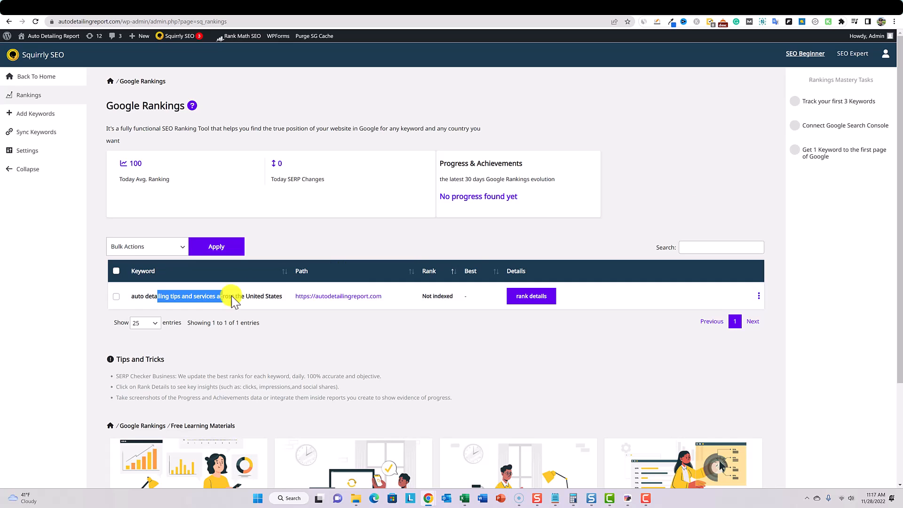
{"action": "left_click", "coordinate": [742, 193]}
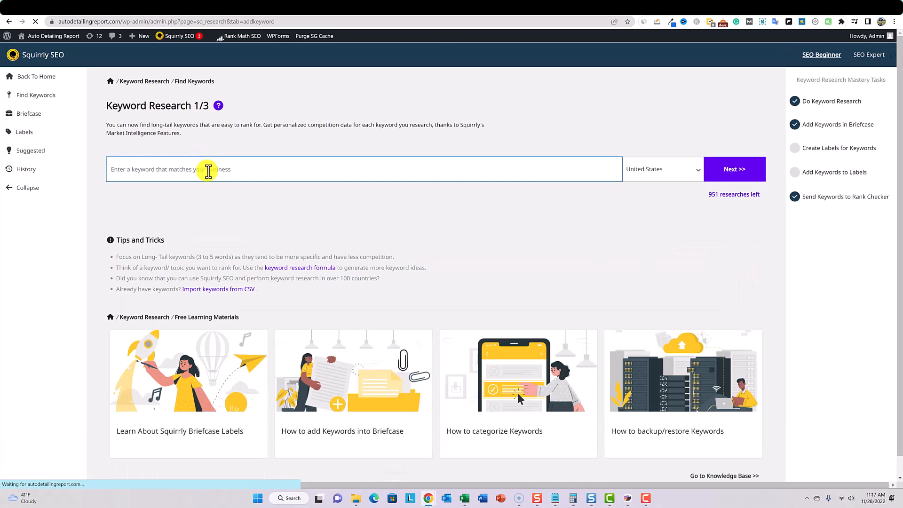
- Run a standard, non-deep keyword research on "Auto Detailing in Texas" for the United States without selecting similar keywords
{"action": "left_click", "coordinate": [208, 171]}
{"action": "type", "text": "Auto Detailing in Texas"}
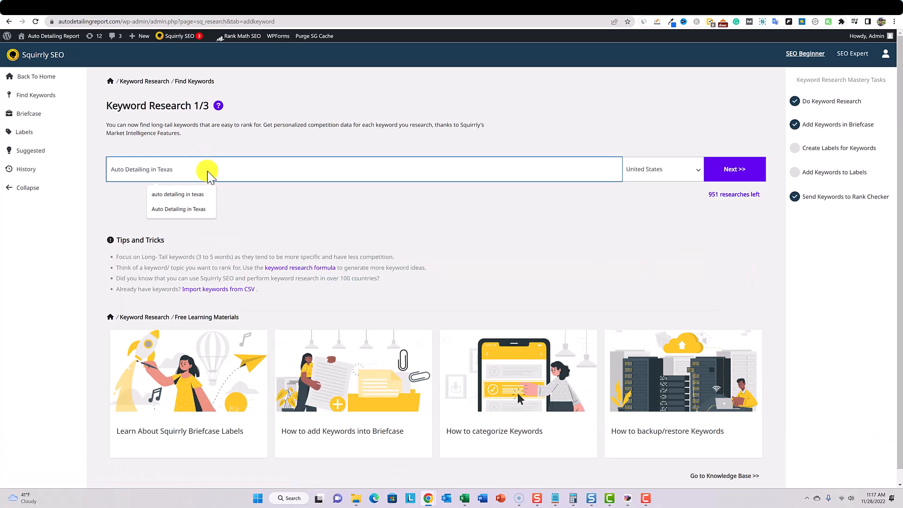
{"action": "left_click", "coordinate": [732, 170]}
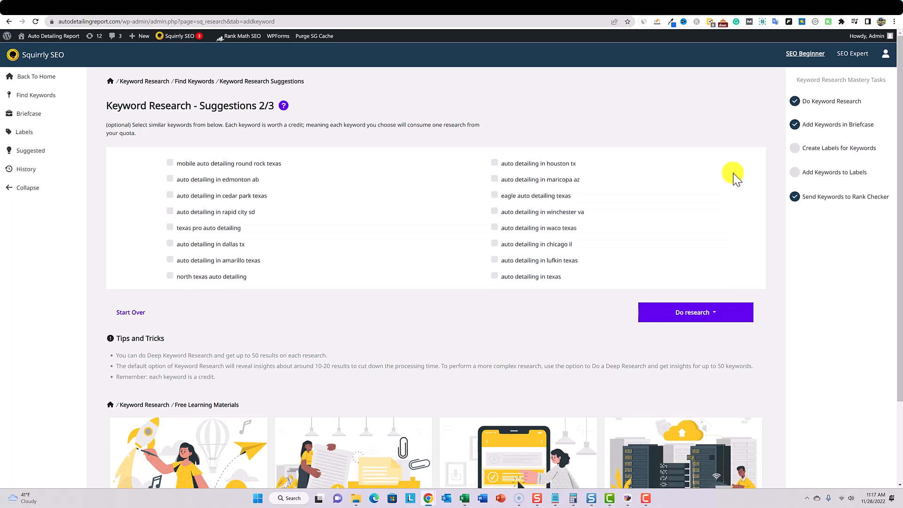
{"action": "left_click", "coordinate": [715, 313]}
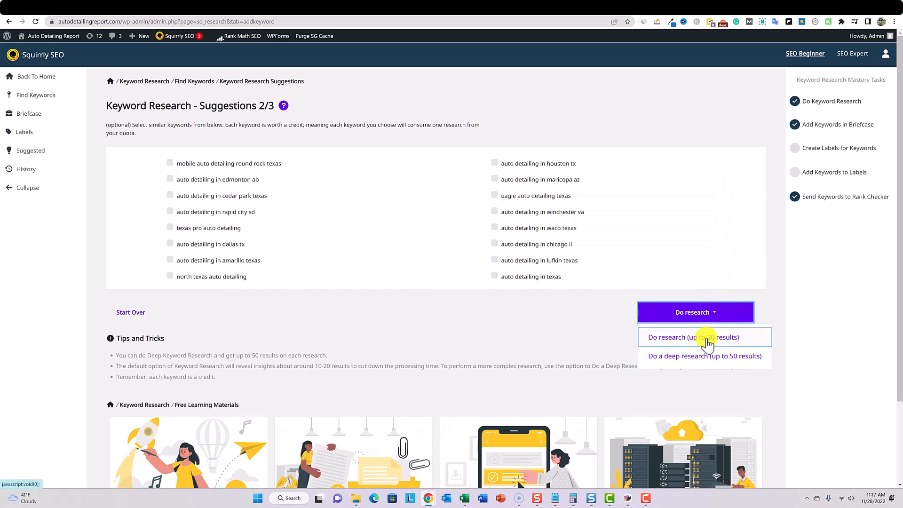
{"action": "left_click", "coordinate": [706, 338]}
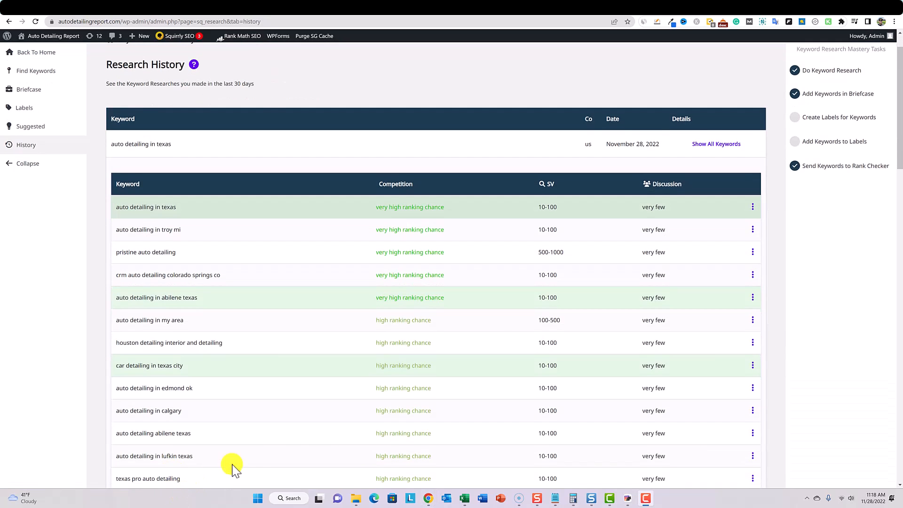
- Check the briefcase option for the keyword "auto detailing in texas" in the Research History
{"action": "left_click", "coordinate": [752, 207]}
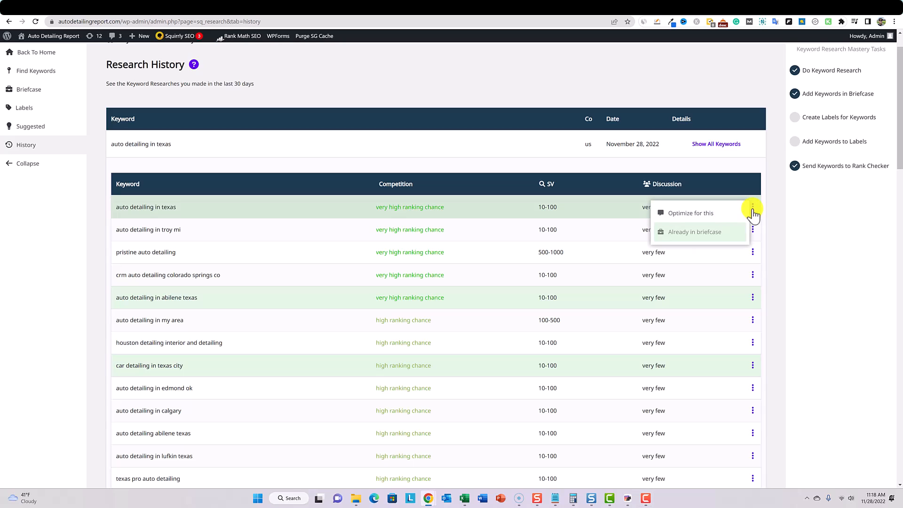
{"action": "left_click", "coordinate": [686, 237]}
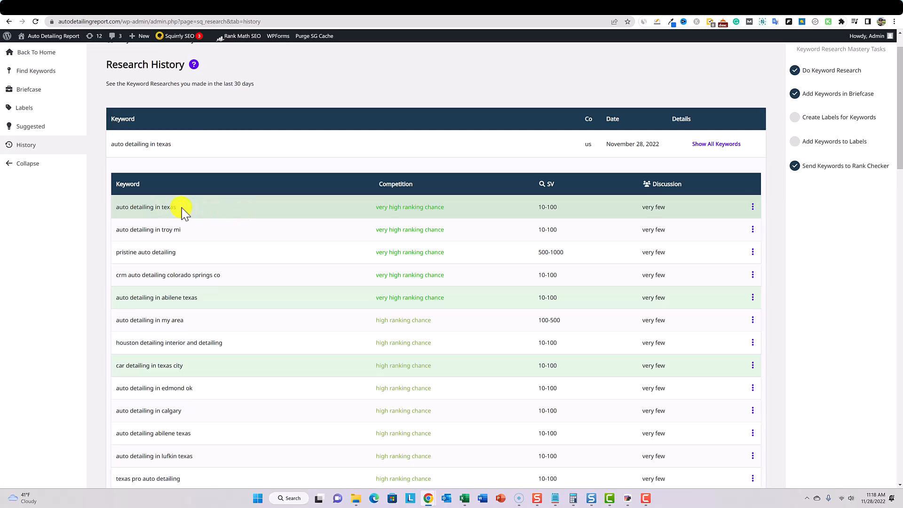
- Examine the competition, search volume and discussion figures for "auto detailing in texas" in the Research History
{"action": "left_click_drag", "start_coordinate": [182, 207], "coordinate": [112, 207]}
{"action": "scroll", "coordinate": [209, 264], "scroll_direction": "down", "scroll_amount": 7}
{"action": "scroll", "coordinate": [284, 301], "scroll_direction": "up", "scroll_amount": 12}
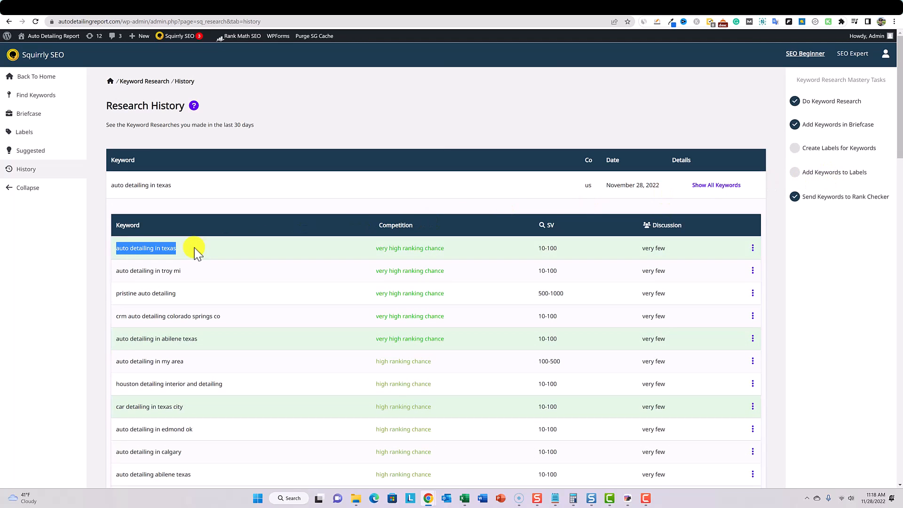
- Request a new website audit in Squirrly's SEO Audit section
{"action": "left_click", "coordinate": [9, 41]}
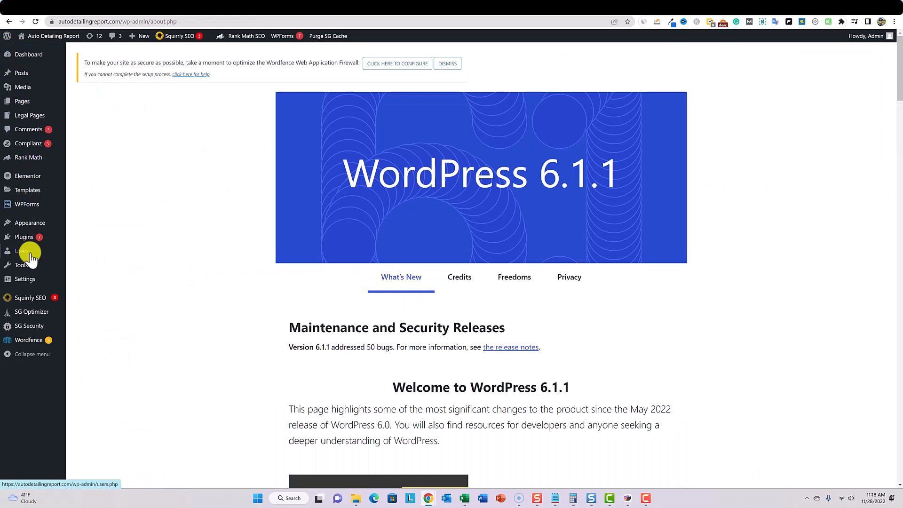
{"action": "mouse_move", "coordinate": [34, 299]}
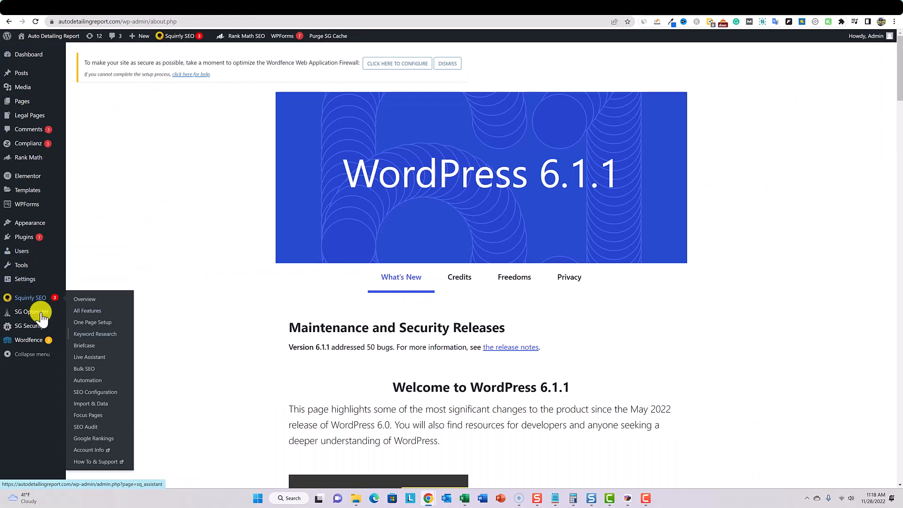
{"action": "left_click", "coordinate": [112, 426]}
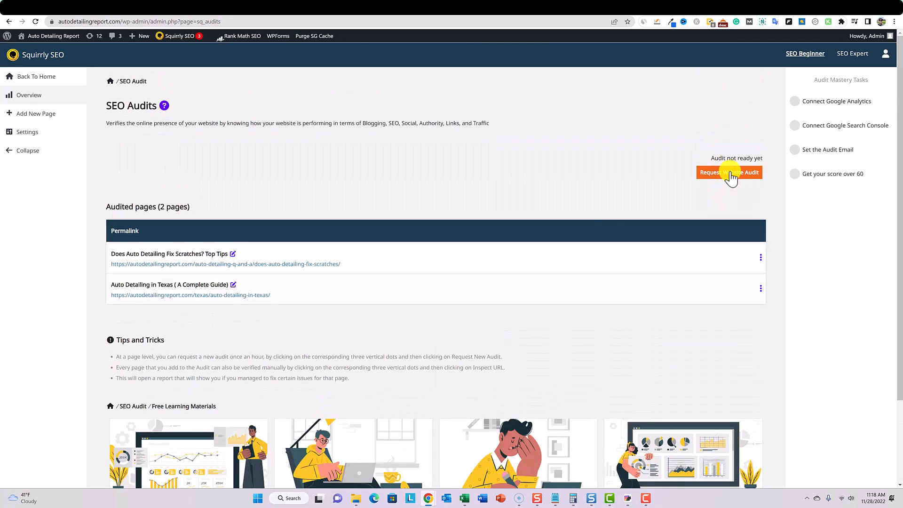
{"action": "left_click", "coordinate": [730, 174]}
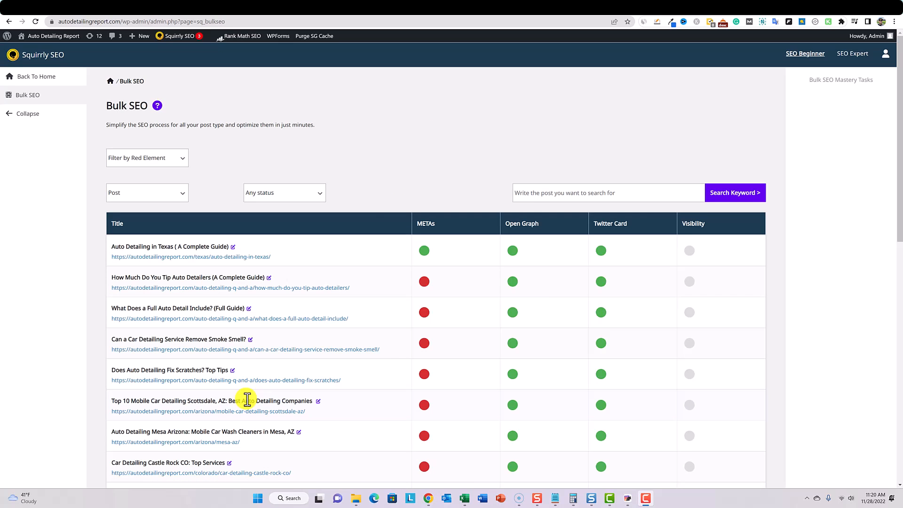
- Check the post type, status and red element filter options in Bulk SEO without changing any of them
{"action": "scroll", "coordinate": [390, 281], "scroll_direction": "down", "scroll_amount": 1}
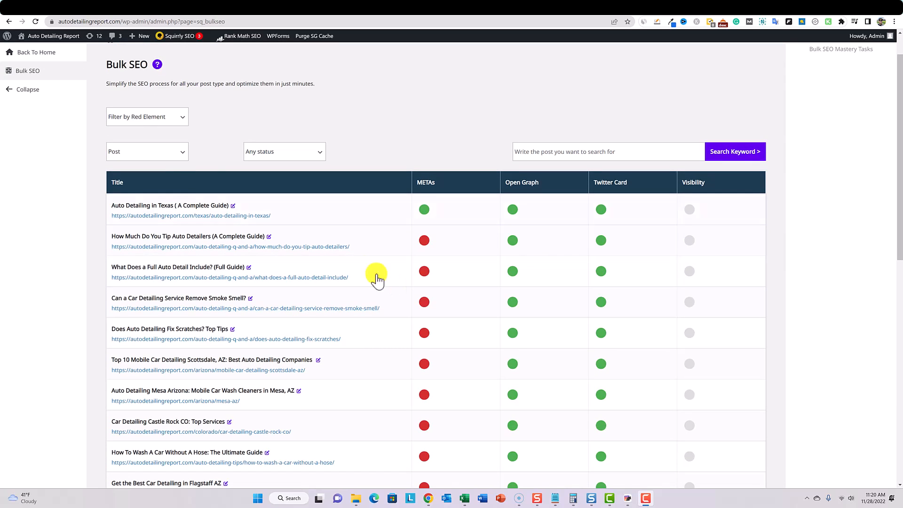
{"action": "left_click", "coordinate": [172, 151]}
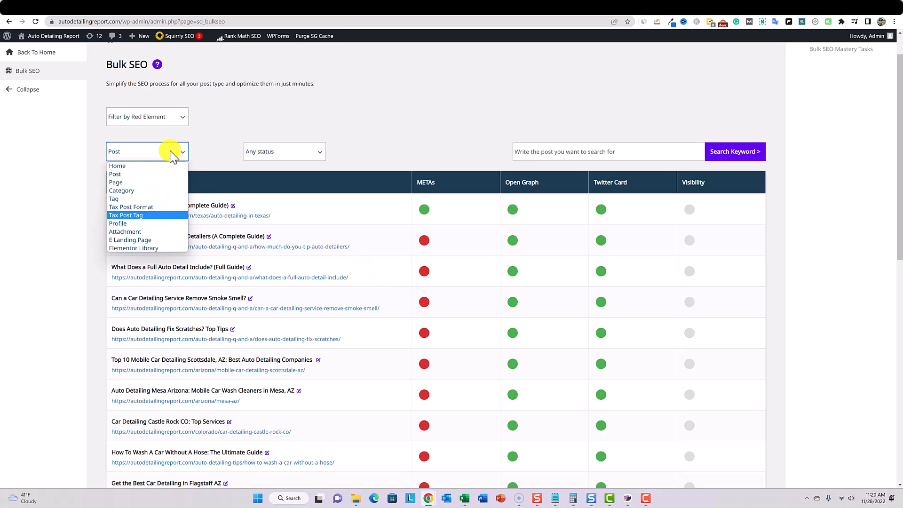
{"action": "left_click", "coordinate": [306, 115]}
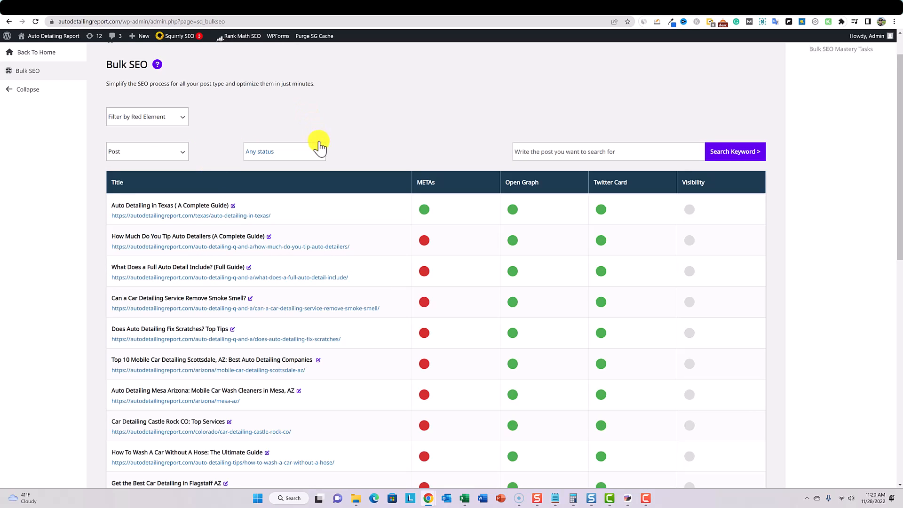
{"action": "left_click", "coordinate": [322, 150]}
{"action": "key", "text": "Down"}
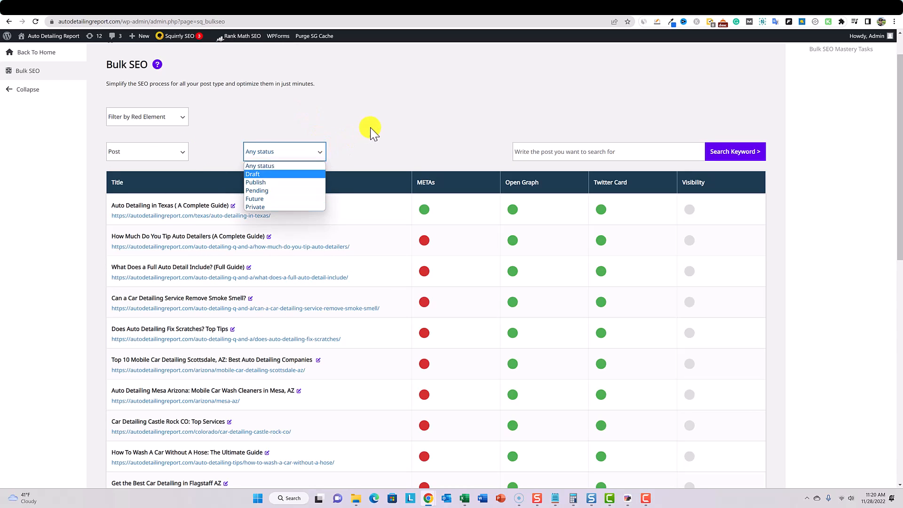
{"action": "left_click", "coordinate": [217, 125]}
{"action": "left_click", "coordinate": [183, 117]}
{"action": "left_click", "coordinate": [337, 112]}
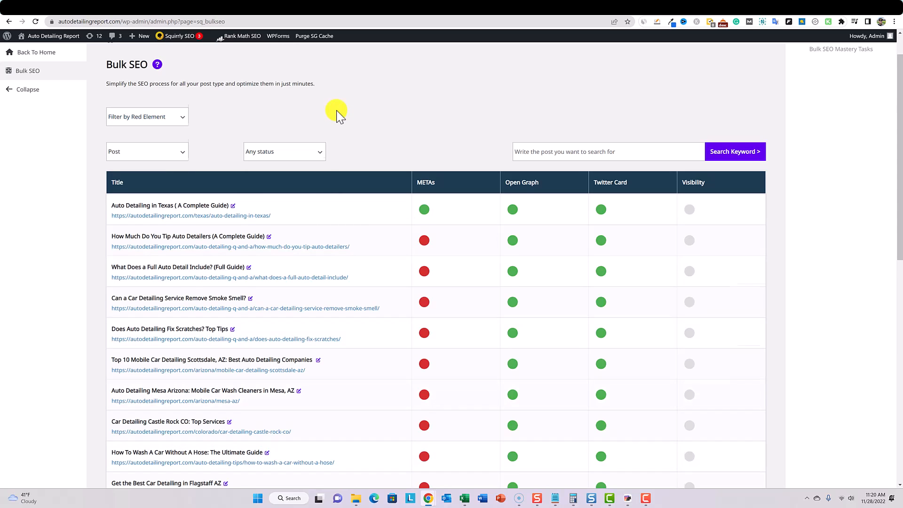
- Examine the optimization indicators of the listed posts and filter the Bulk SEO list by the Visibility red element
{"action": "scroll", "coordinate": [332, 131], "scroll_direction": "down", "scroll_amount": 4}
{"action": "scroll", "coordinate": [296, 360], "scroll_direction": "up", "scroll_amount": 4}
{"action": "scroll", "coordinate": [297, 359], "scroll_direction": "down", "scroll_amount": 1}
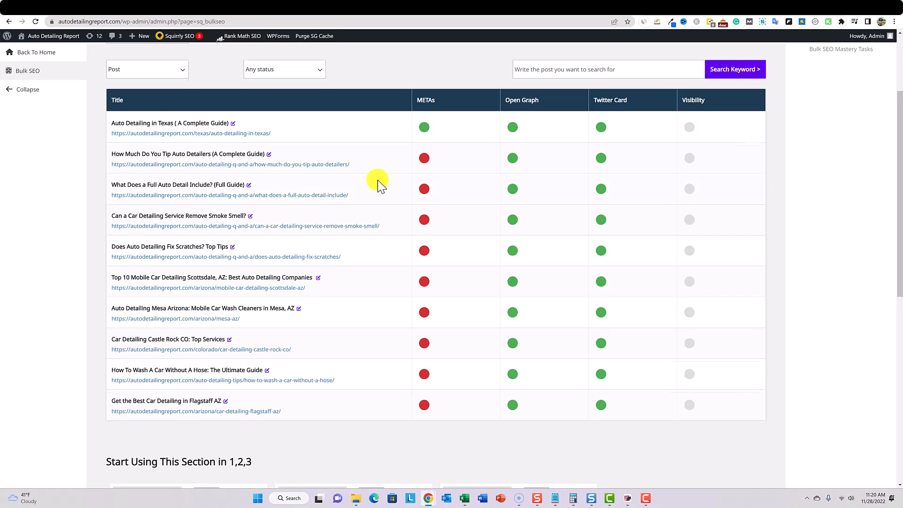
{"action": "scroll", "coordinate": [377, 180], "scroll_direction": "up", "scroll_amount": 3}
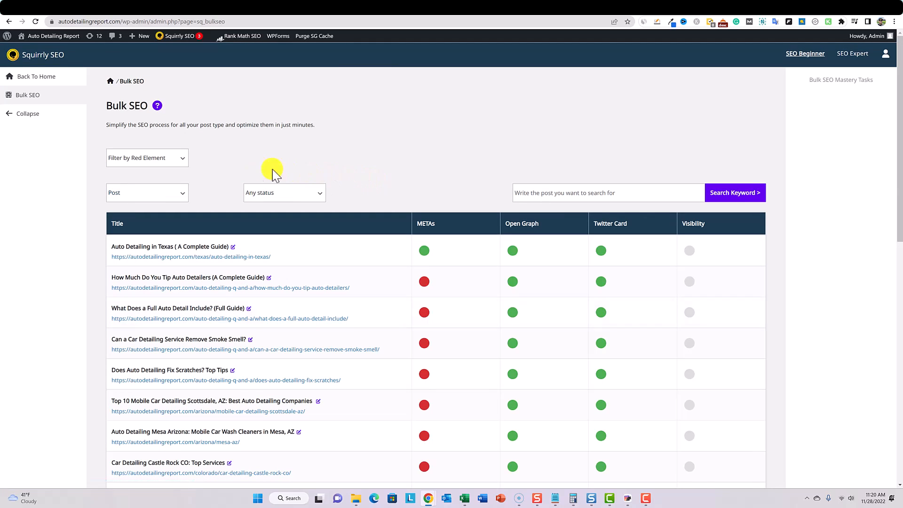
{"action": "left_click", "coordinate": [172, 159]}
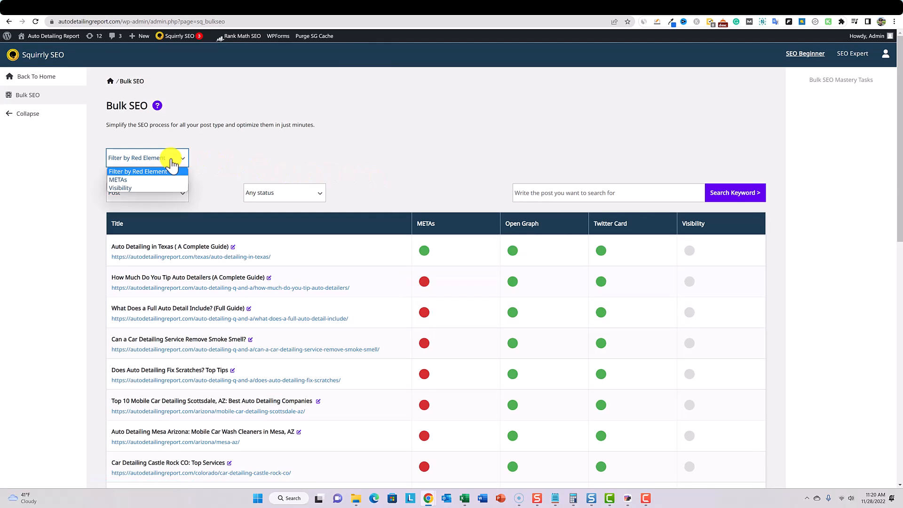
{"action": "left_click", "coordinate": [128, 191]}
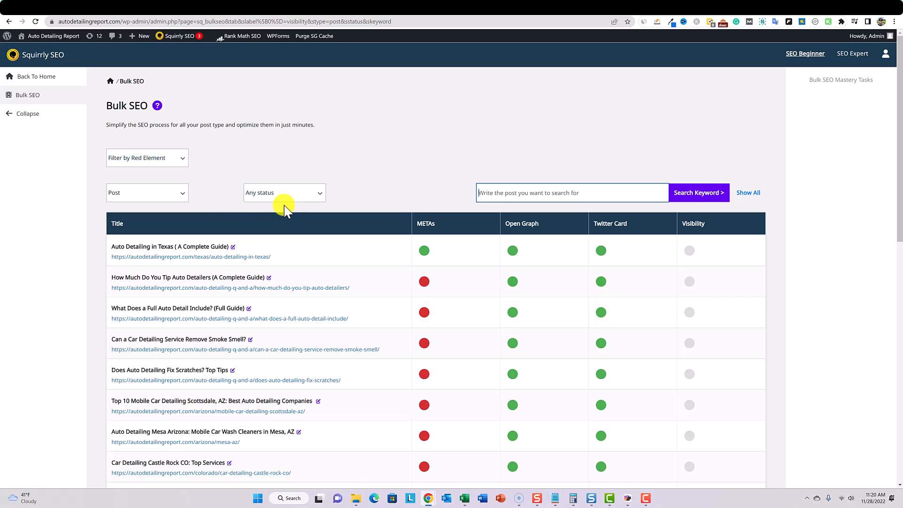
{"action": "scroll", "coordinate": [323, 244], "scroll_direction": "down", "scroll_amount": 5}
{"action": "scroll", "coordinate": [322, 244], "scroll_direction": "up", "scroll_amount": 5}
- Open Squirrly's SEO Configuration and examine the Tweaks and Sitemap settings for building the XML sitemaps
{"action": "left_click", "coordinate": [9, 37]}
{"action": "key", "text": "Tab"}
{"action": "key", "text": "Tab"}
{"action": "key", "text": "Tab"}
{"action": "key", "text": "Tab"}
{"action": "key", "text": "Tab"}
{"action": "key", "text": "Tab"}
{"action": "key", "text": "Tab"}
{"action": "key", "text": "Tab"}
{"action": "key", "text": "Tab"}
{"action": "key", "text": "Tab"}
{"action": "key", "text": "Tab"}
{"action": "key", "text": "Tab"}
{"action": "key", "text": "Tab"}
{"action": "key", "text": "shift+Tab"}
{"action": "key", "text": "shift+Tab"}
{"action": "key", "text": "shift+Tab"}
{"action": "key", "text": "shift+Tab"}
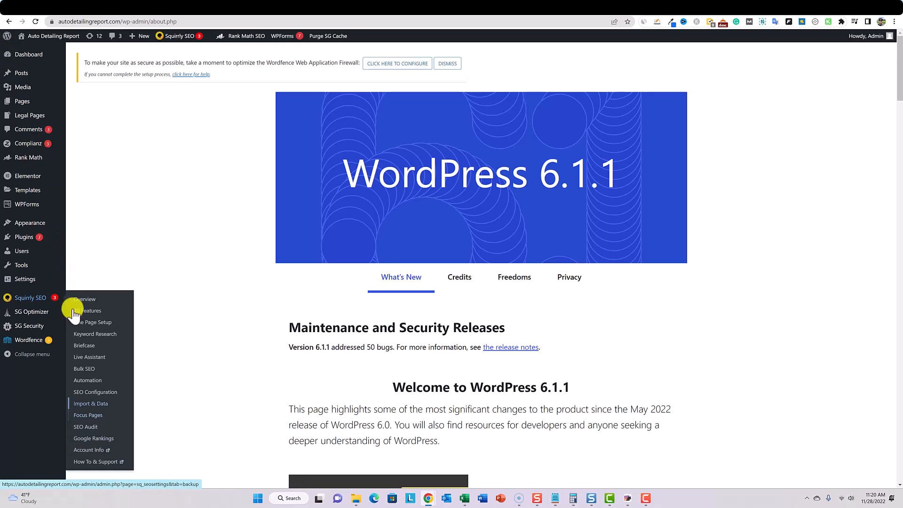
{"action": "left_click", "coordinate": [91, 393]}
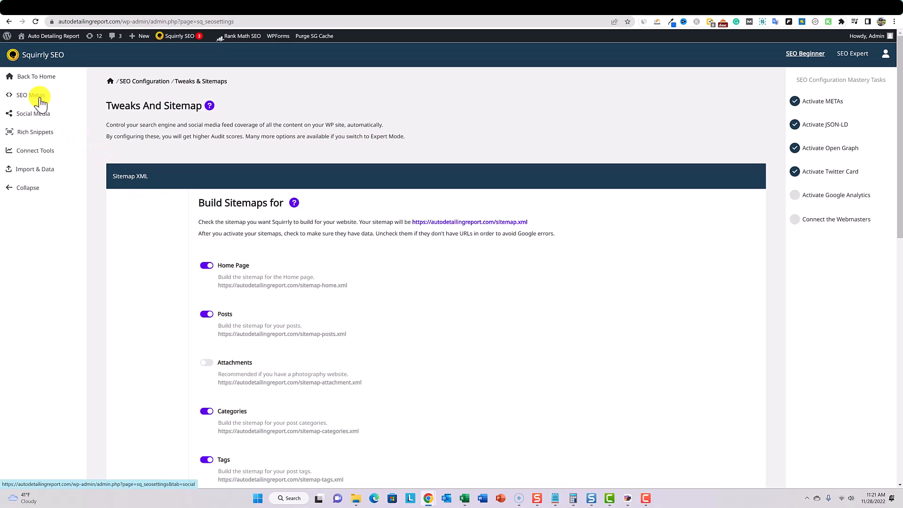
{"action": "scroll", "coordinate": [40, 98], "scroll_direction": "down", "scroll_amount": 10}
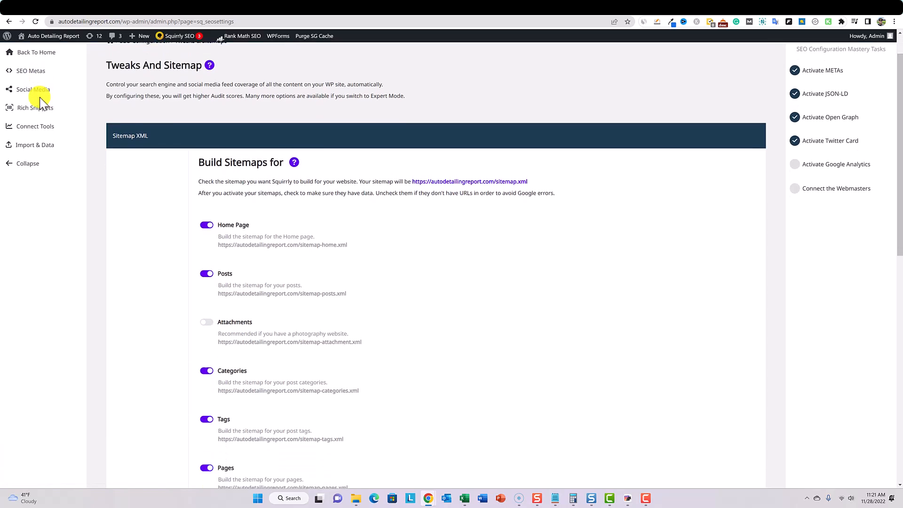
{"action": "scroll", "coordinate": [41, 99], "scroll_direction": "up", "scroll_amount": 10}
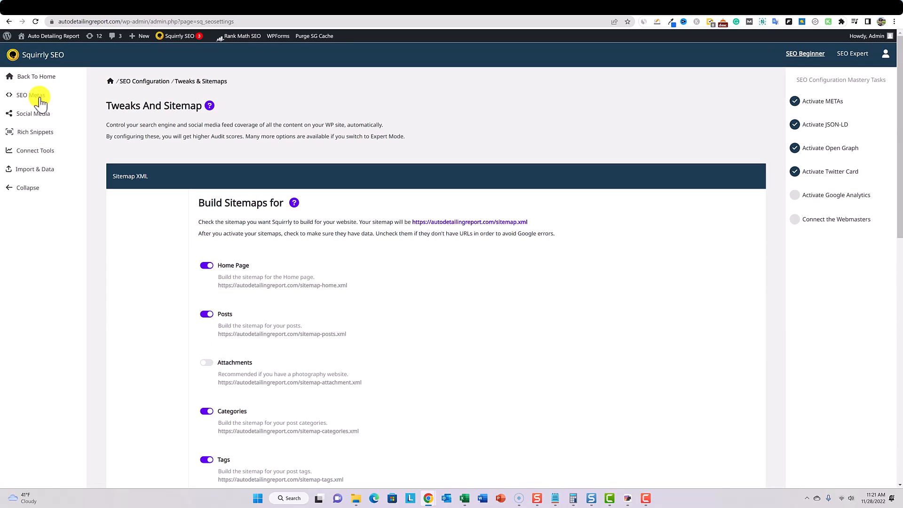
- Leave the SEO Configuration and open Squirrly's Focus Pages section from the WordPress dashboard
{"action": "mouse_move", "coordinate": [7, 36]}
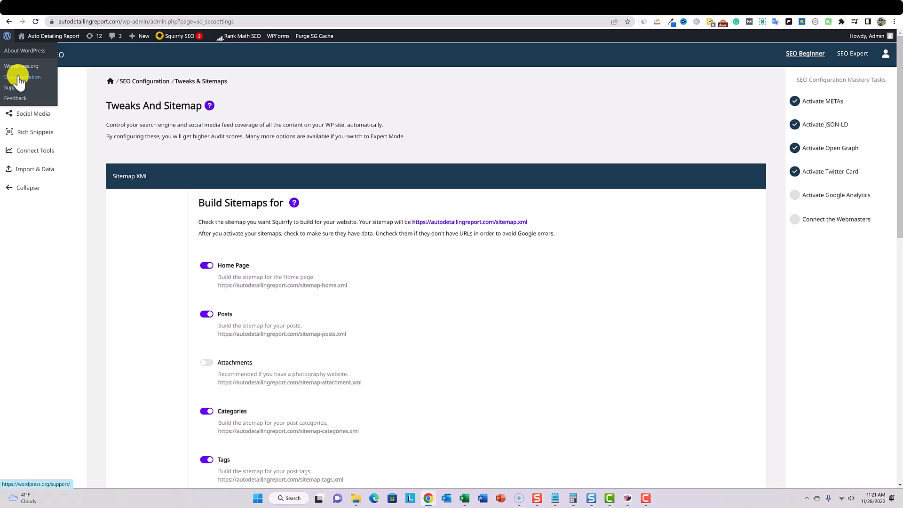
{"action": "left_click", "coordinate": [8, 42]}
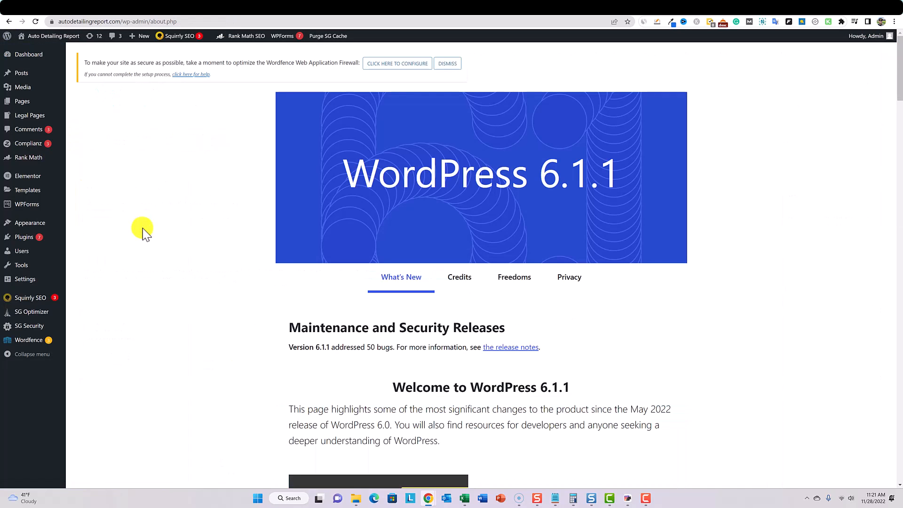
{"action": "mouse_move", "coordinate": [30, 297]}
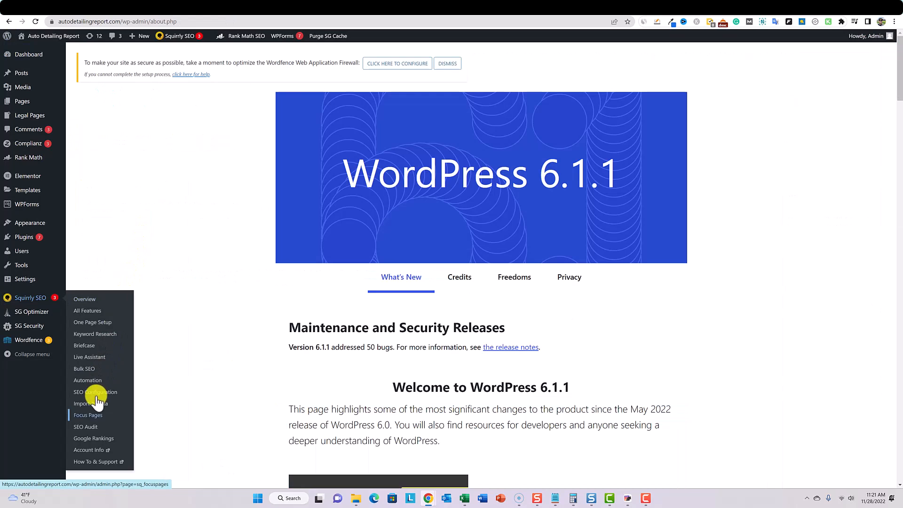
{"action": "left_click", "coordinate": [88, 415]}
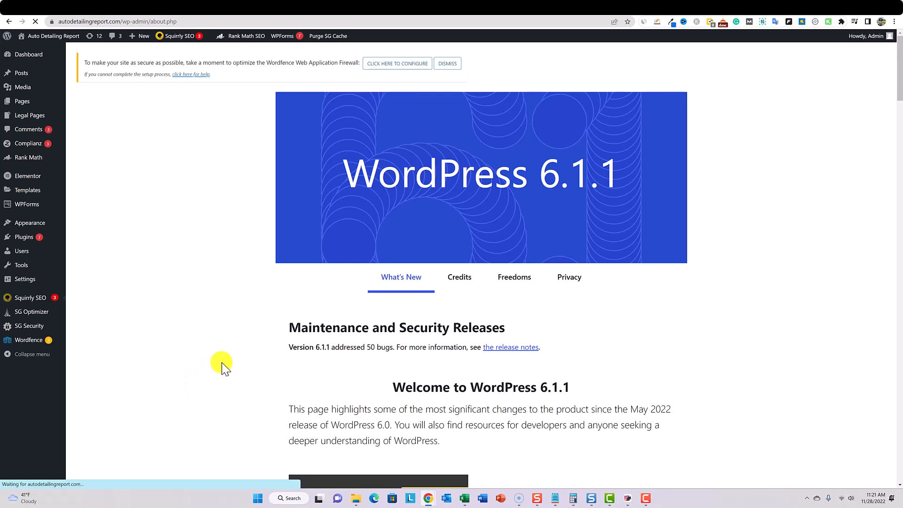
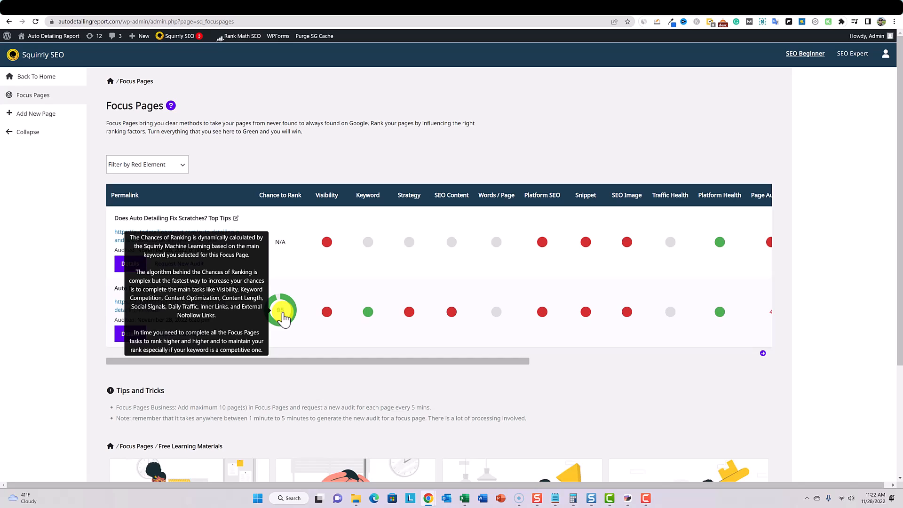
- Examine the indicators across the Focus Pages table and show the Visibility tasks for the Auto Detailing in Texas page
{"action": "left_click_drag", "start_coordinate": [431, 361], "coordinate": [141, 367]}
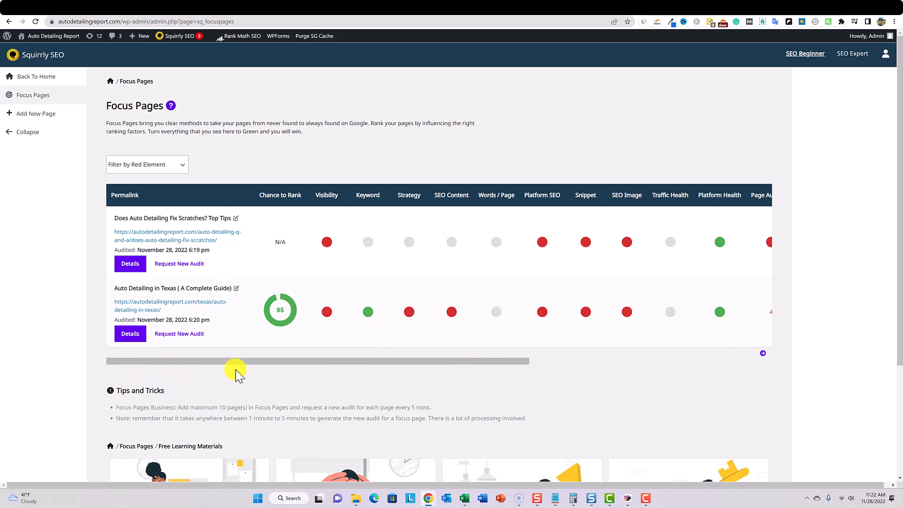
{"action": "left_click_drag", "start_coordinate": [323, 357], "coordinate": [357, 361]}
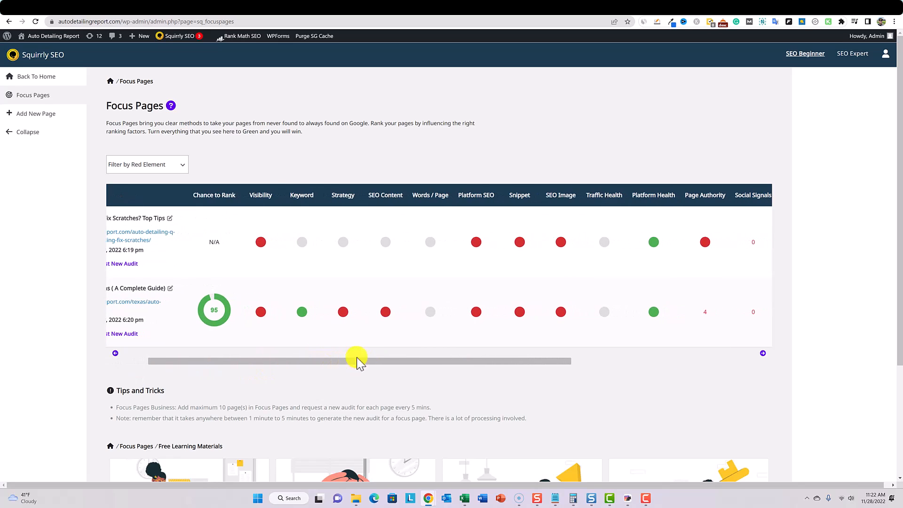
{"action": "left_click", "coordinate": [263, 313]}
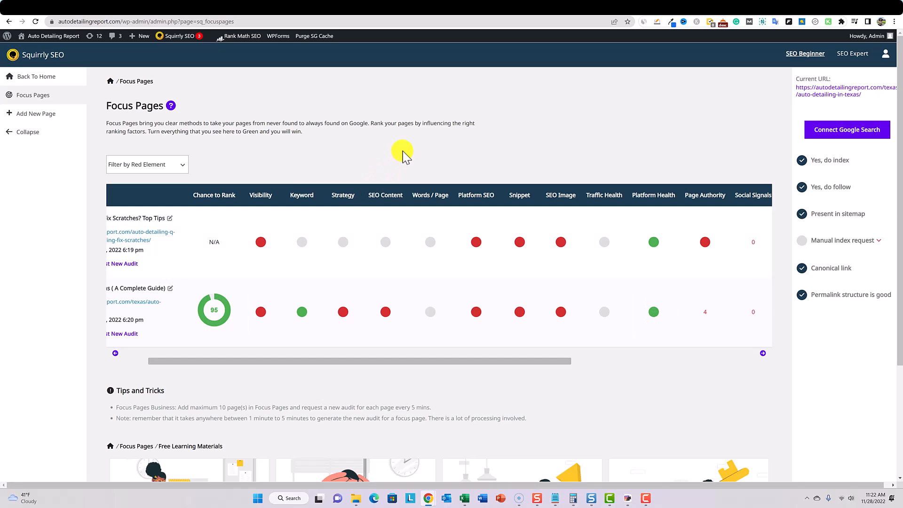
{"action": "left_click_drag", "start_coordinate": [394, 361], "coordinate": [444, 362]}
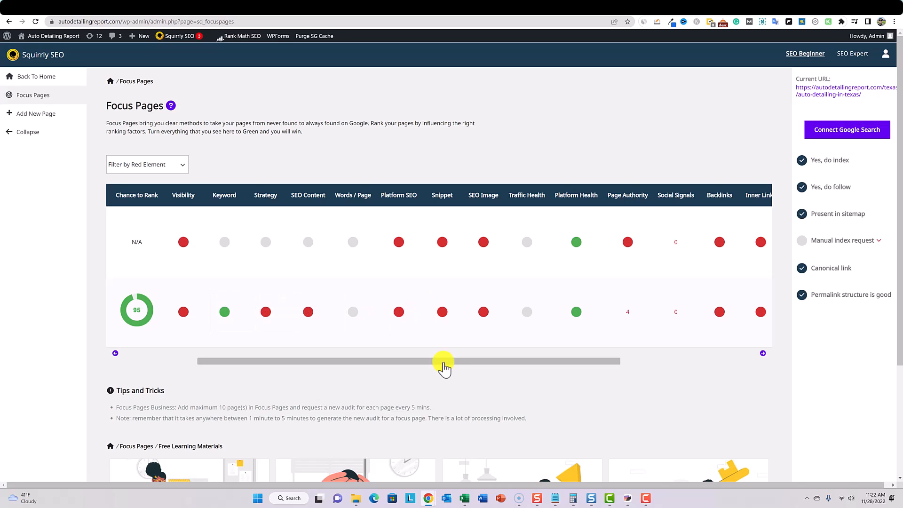
{"action": "left_click_drag", "start_coordinate": [586, 364], "coordinate": [331, 362]}
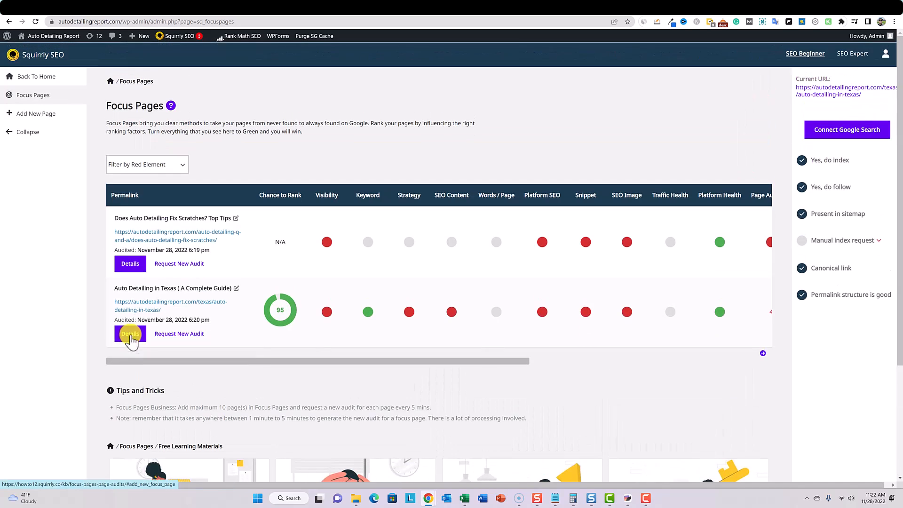
- Open the details of the Auto Detailing in Texas focus page and examine its ranking chart and SEO indicators
{"action": "left_click", "coordinate": [136, 336]}
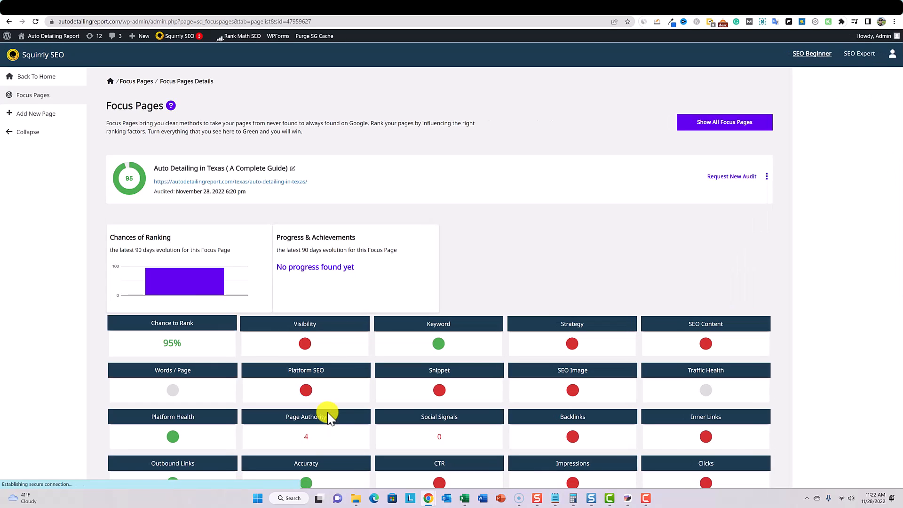
{"action": "scroll", "coordinate": [328, 416], "scroll_direction": "down", "scroll_amount": 3}
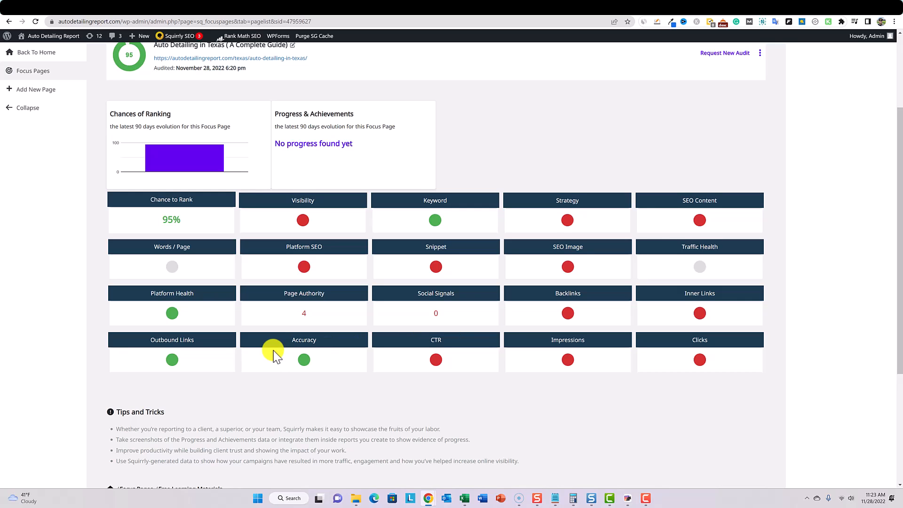
{"action": "scroll", "coordinate": [274, 351], "scroll_direction": "up", "scroll_amount": 1}
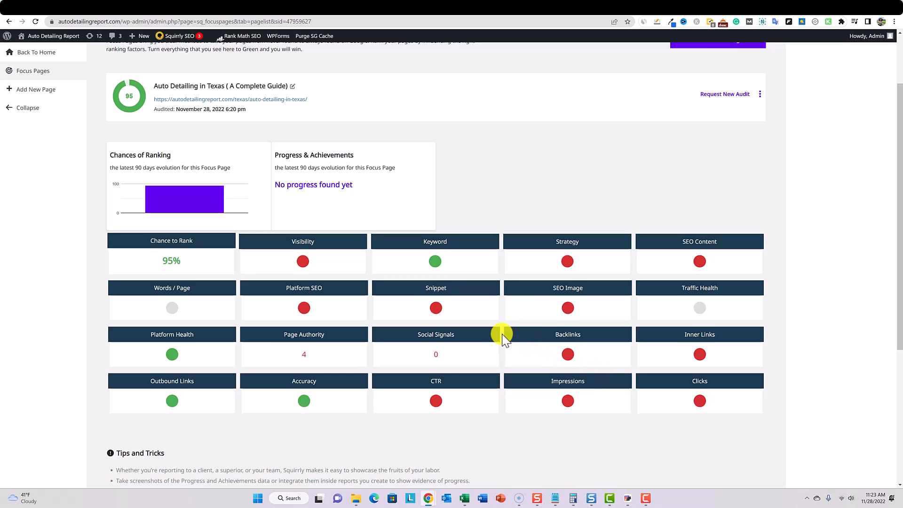
{"action": "scroll", "coordinate": [502, 337], "scroll_direction": "down", "scroll_amount": 3}
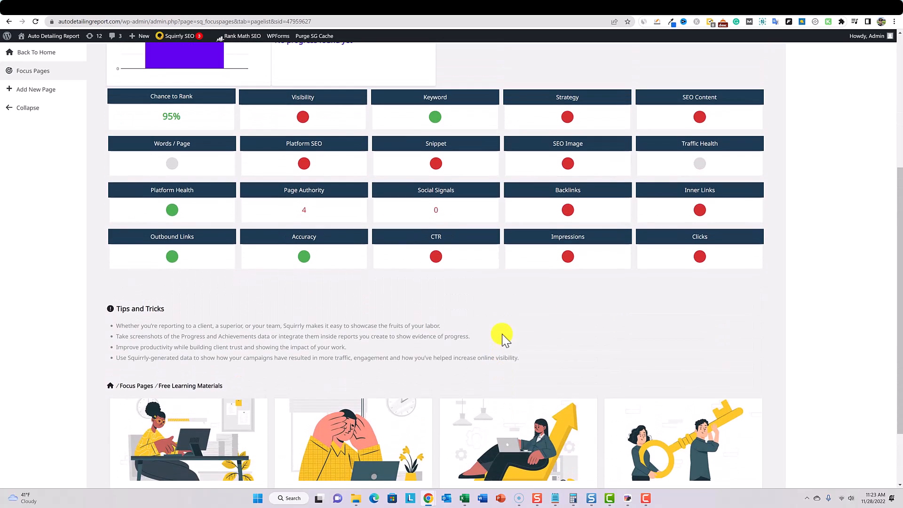
{"action": "scroll", "coordinate": [502, 336], "scroll_direction": "up", "scroll_amount": 3}
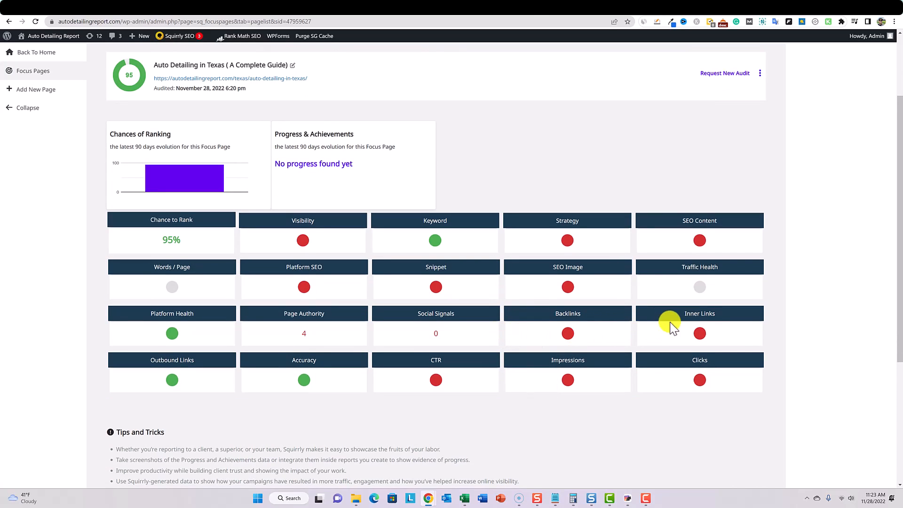
- Show the Strategy and SEO Content tasks for the Auto Detailing in Texas focus page
{"action": "mouse_move", "coordinate": [566, 239]}
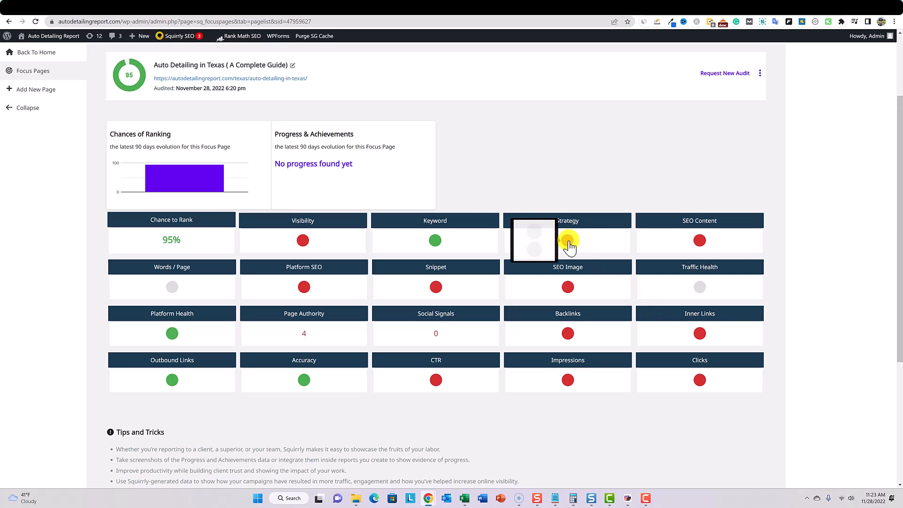
{"action": "left_click", "coordinate": [568, 242]}
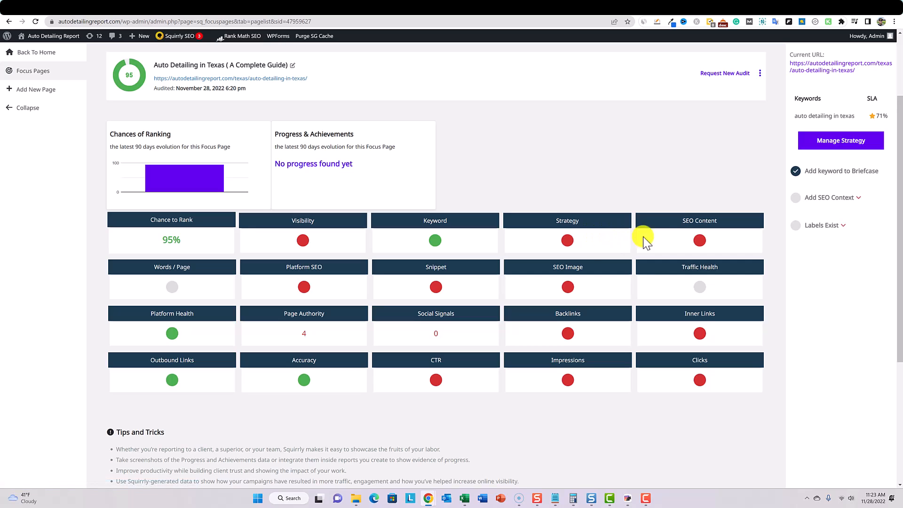
{"action": "mouse_move", "coordinate": [704, 243]}
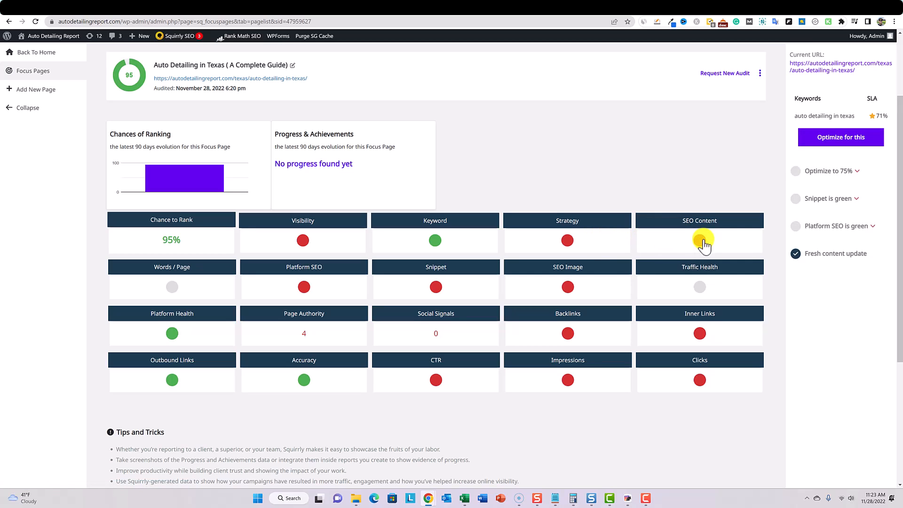
- Leave the focus page details and open Squirrly's SEO Audit section from the WordPress dashboard
{"action": "scroll", "coordinate": [382, 296], "scroll_direction": "up", "scroll_amount": 2}
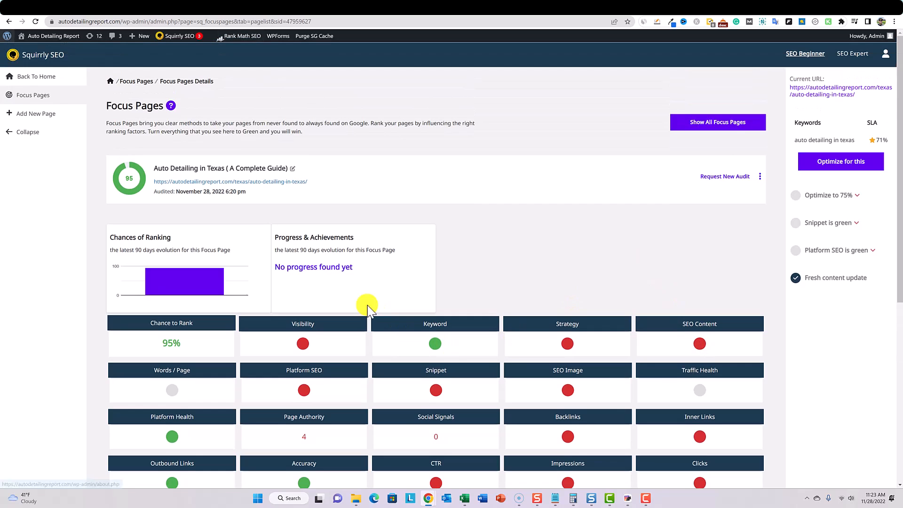
{"action": "left_click", "coordinate": [8, 36]}
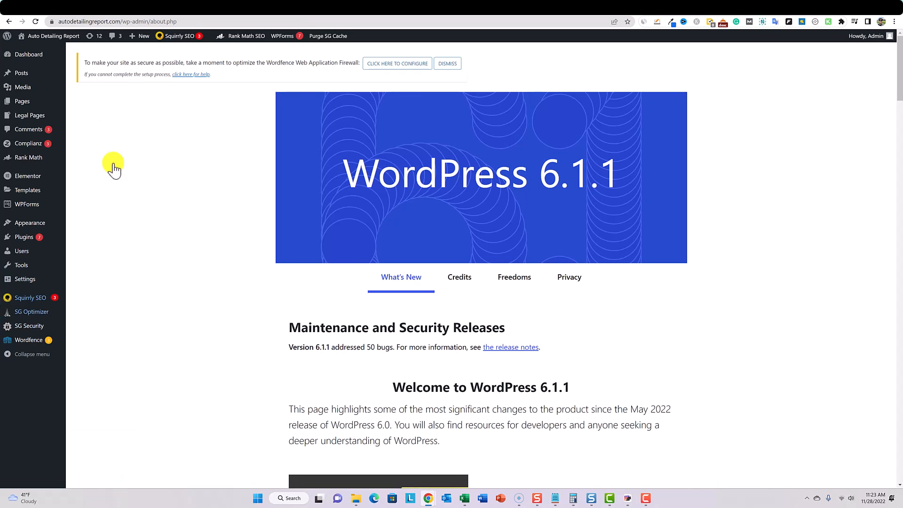
{"action": "mouse_move", "coordinate": [30, 298]}
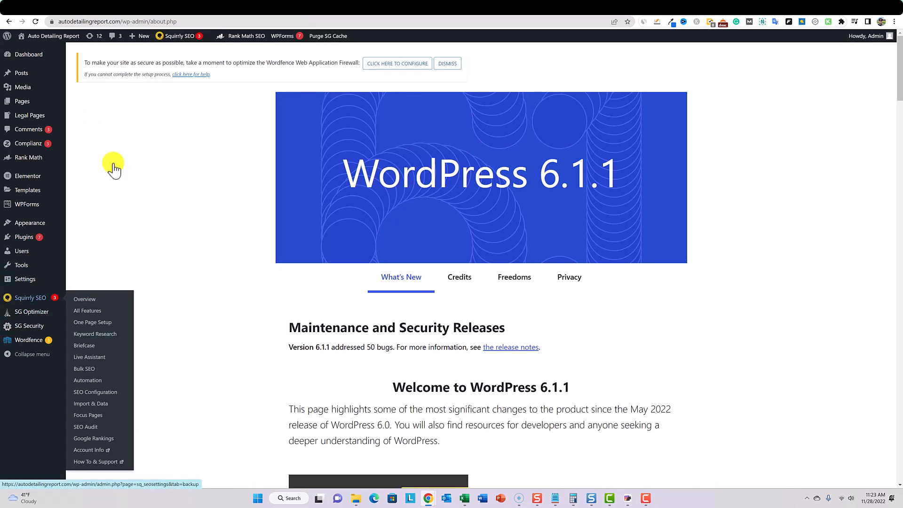
{"action": "left_click", "coordinate": [89, 429]}
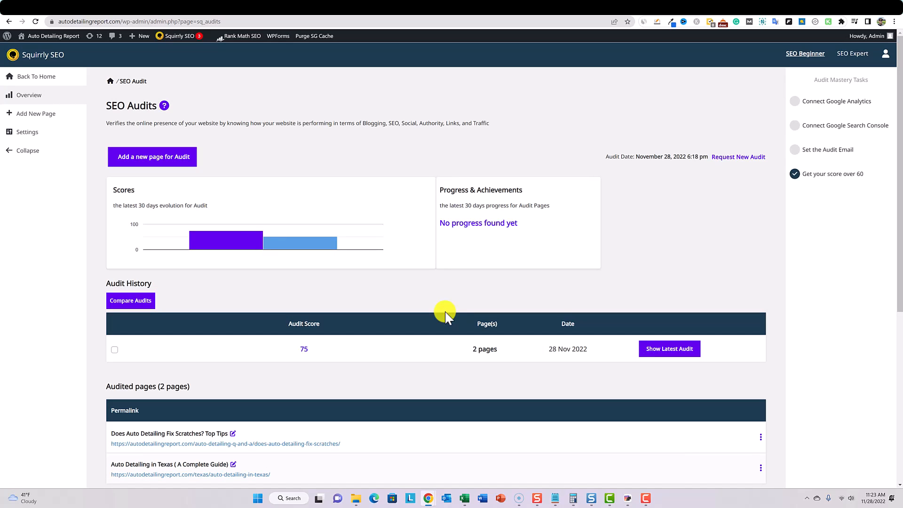
- Check the on-page and off-page scores and the audited pages, and open the latest audit's details
{"action": "mouse_move", "coordinate": [226, 238]}
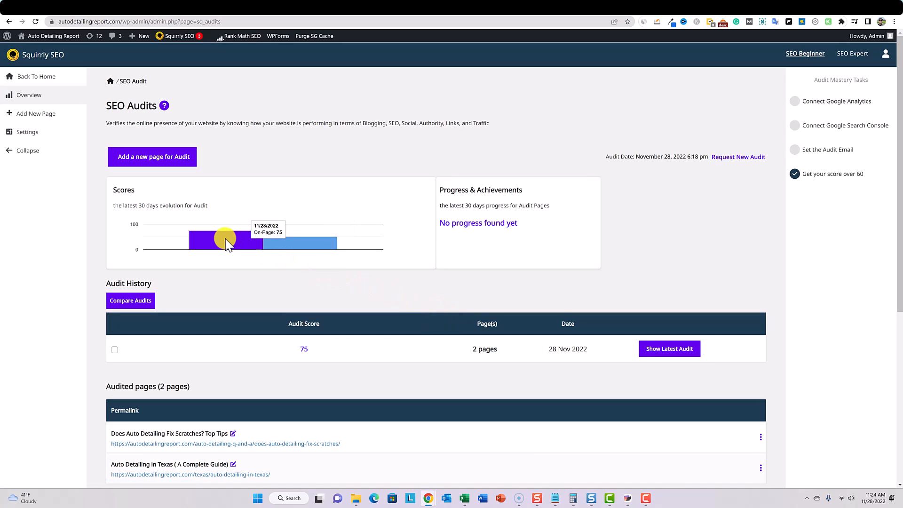
{"action": "mouse_move", "coordinate": [296, 244]}
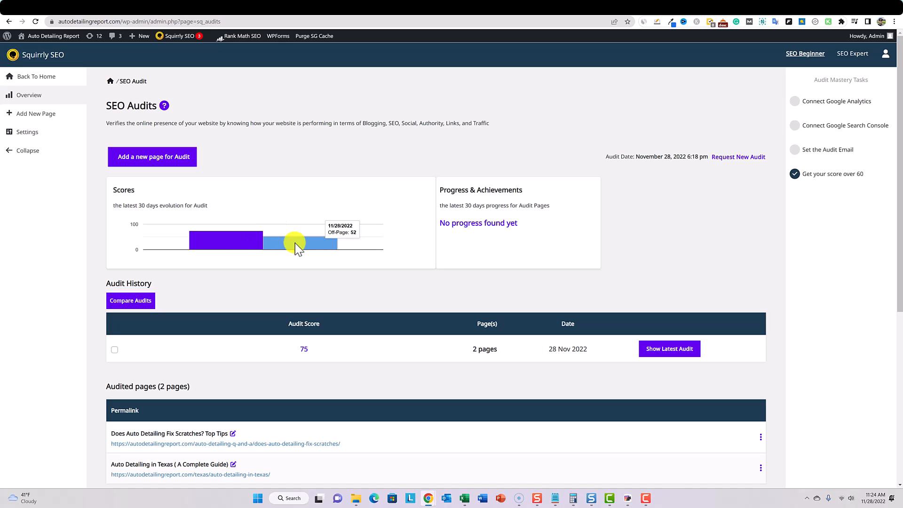
{"action": "scroll", "coordinate": [296, 244], "scroll_direction": "down", "scroll_amount": 3}
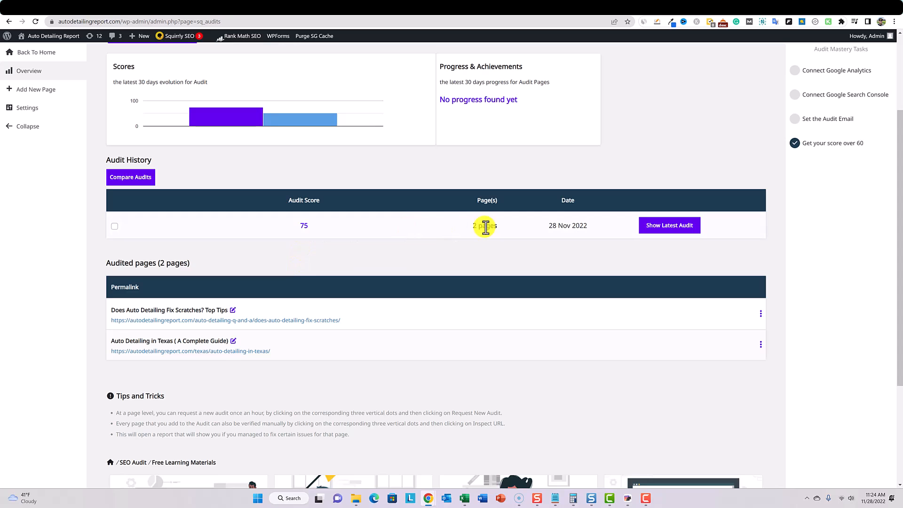
{"action": "left_click", "coordinate": [669, 226]}
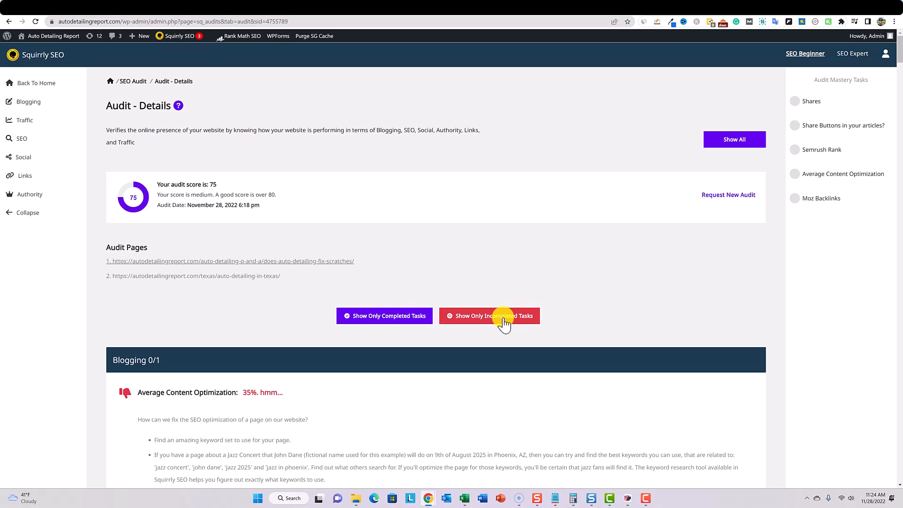
- Examine the Blogging, Traffic and SEO sections of the audit details for passed and failed tasks
{"action": "key", "text": "Tab"}
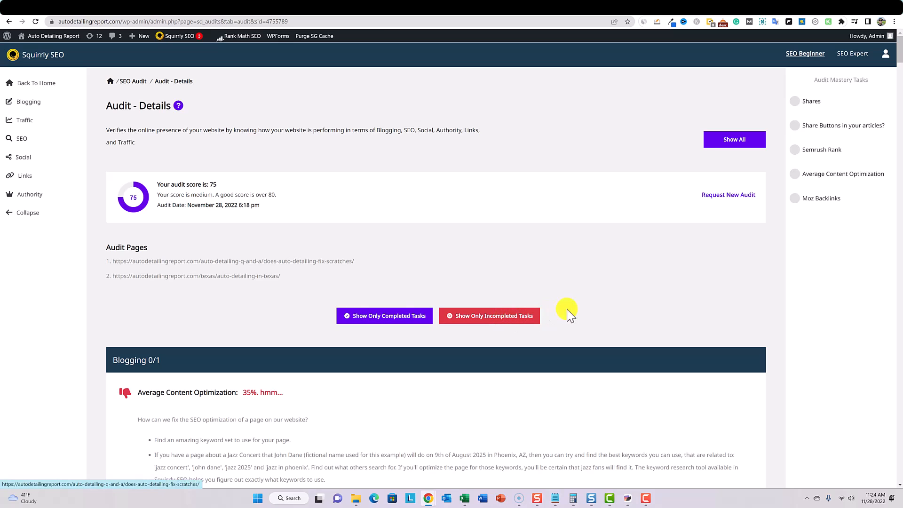
{"action": "scroll", "coordinate": [699, 292], "scroll_direction": "down", "scroll_amount": 10}
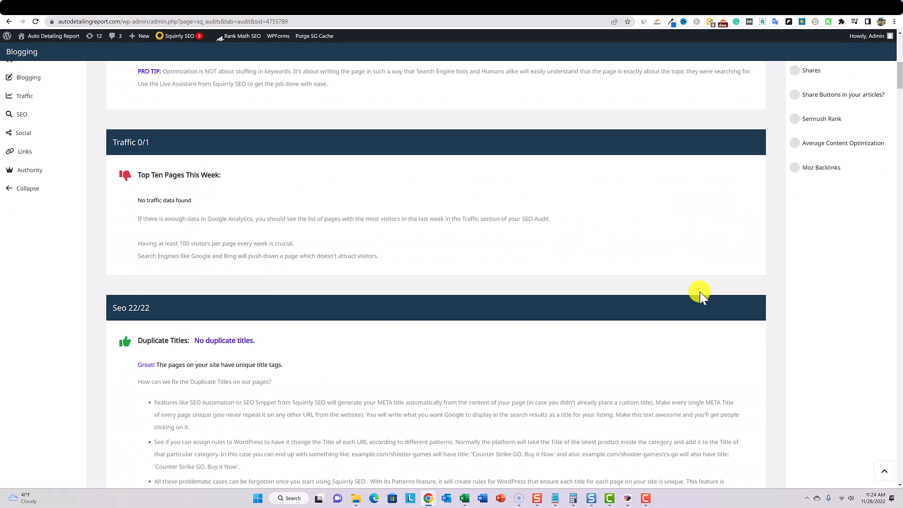
{"action": "scroll", "coordinate": [700, 292], "scroll_direction": "up", "scroll_amount": 1}
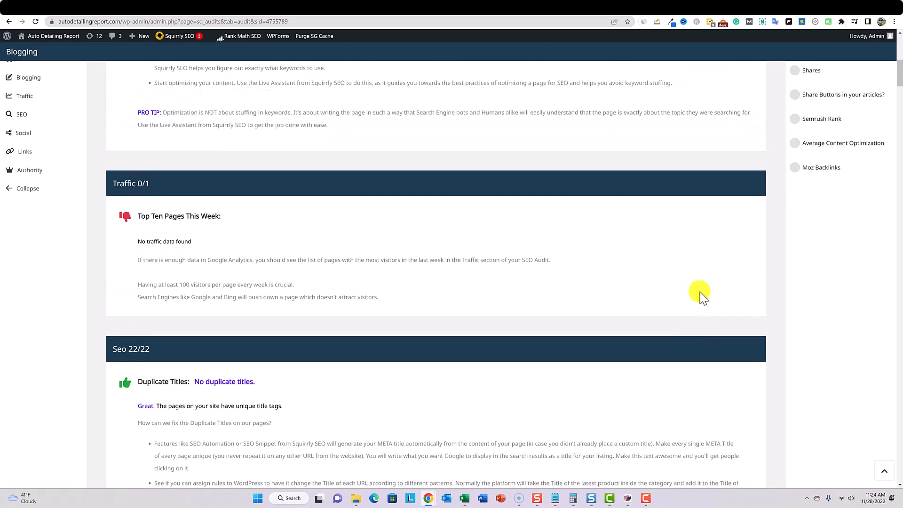
{"action": "scroll", "coordinate": [700, 291], "scroll_direction": "down", "scroll_amount": 5}
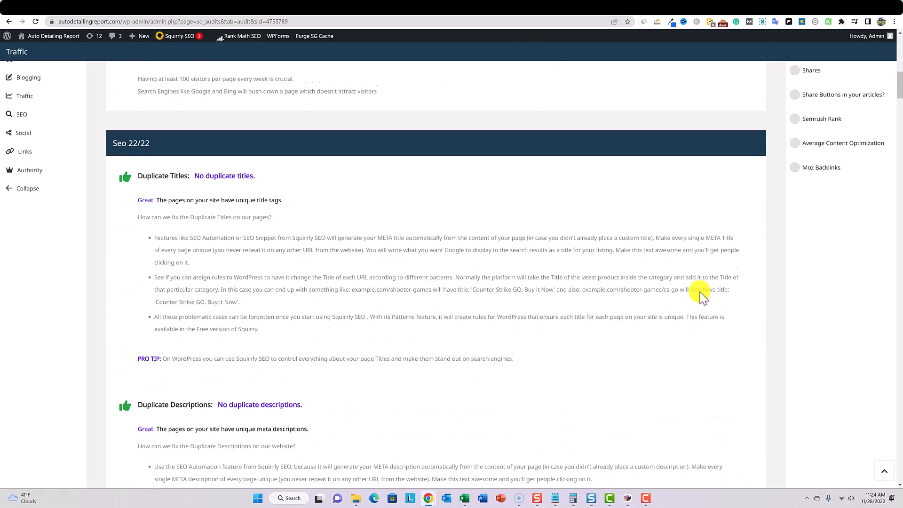
{"action": "scroll", "coordinate": [700, 292], "scroll_direction": "down", "scroll_amount": 5}
{"action": "scroll", "coordinate": [311, 252], "scroll_direction": "down", "scroll_amount": 3}
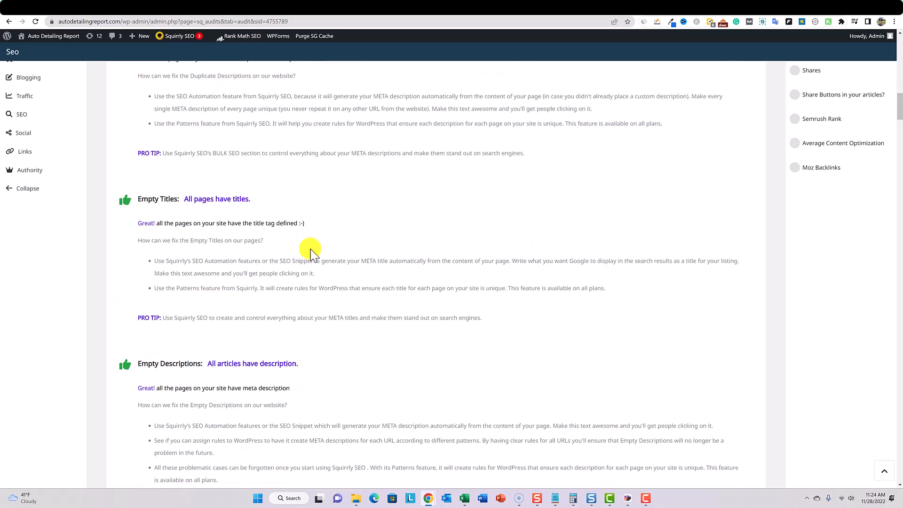
{"action": "scroll", "coordinate": [310, 252], "scroll_direction": "down", "scroll_amount": 20}
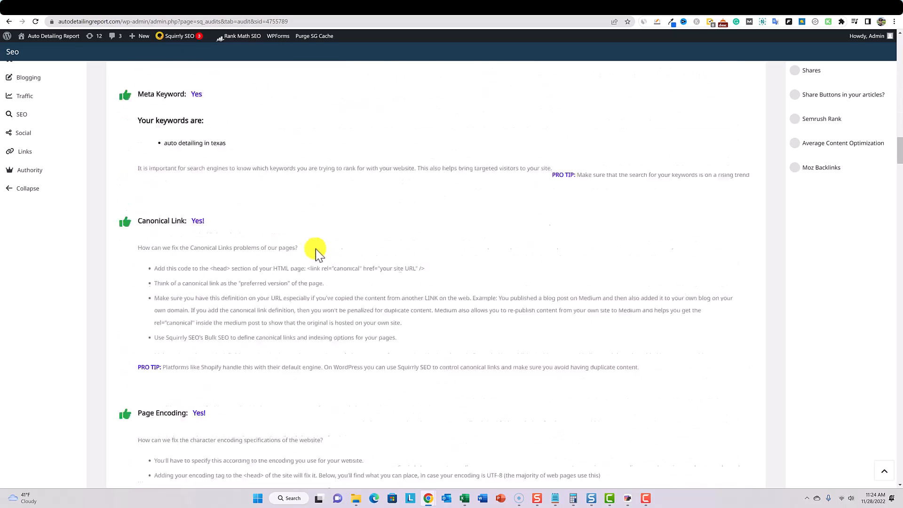
{"action": "scroll", "coordinate": [506, 248], "scroll_direction": "down", "scroll_amount": 20}
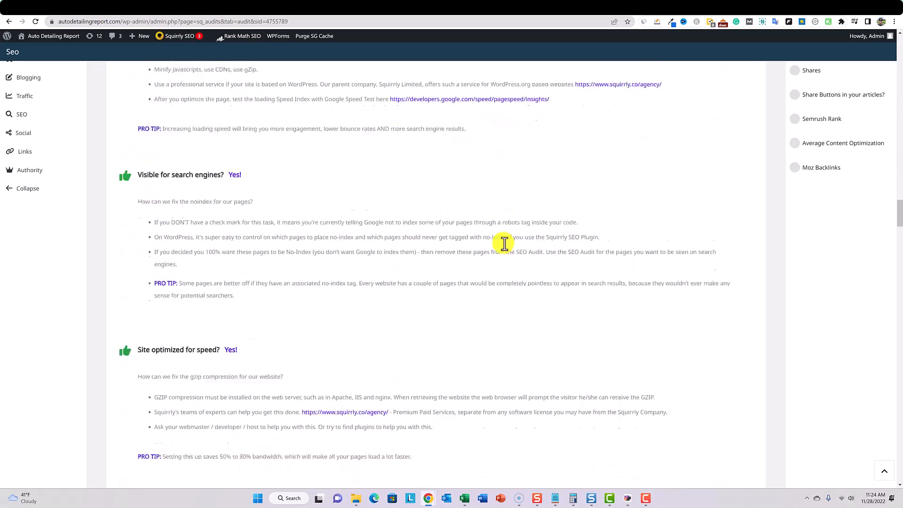
- Review the audit's Social and Authority sections, including share buttons, social shares, Open Graph, Semrush rank and site icons
{"action": "scroll", "coordinate": [506, 249], "scroll_direction": "down", "scroll_amount": 20}
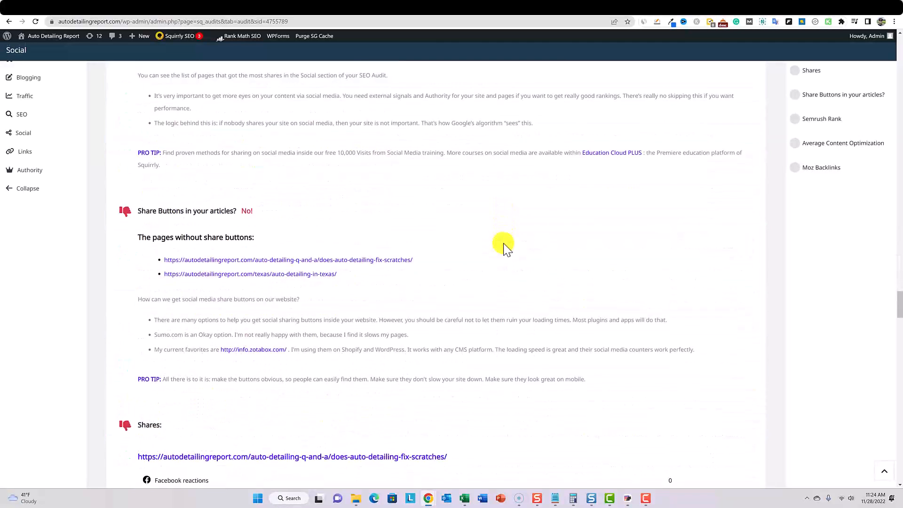
{"action": "scroll", "coordinate": [504, 244], "scroll_direction": "up", "scroll_amount": 1}
{"action": "scroll", "coordinate": [503, 244], "scroll_direction": "down", "scroll_amount": 2}
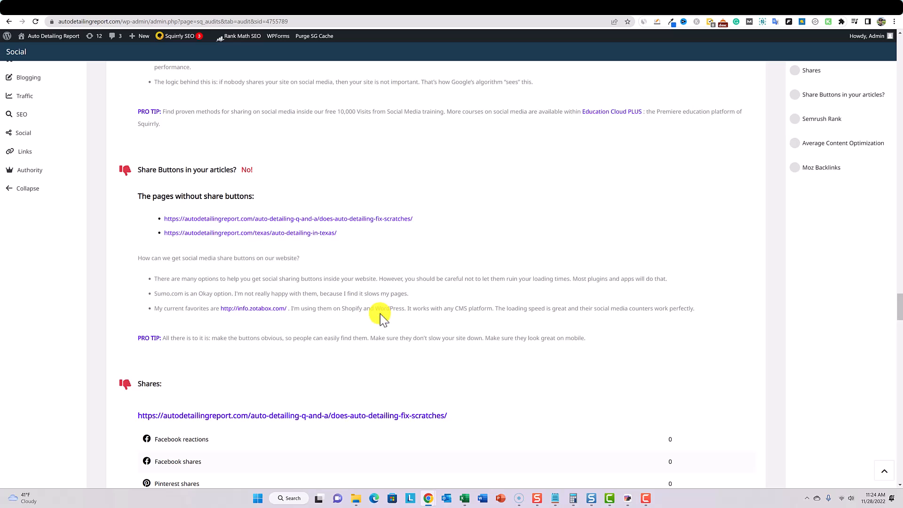
{"action": "scroll", "coordinate": [380, 314], "scroll_direction": "down", "scroll_amount": 5}
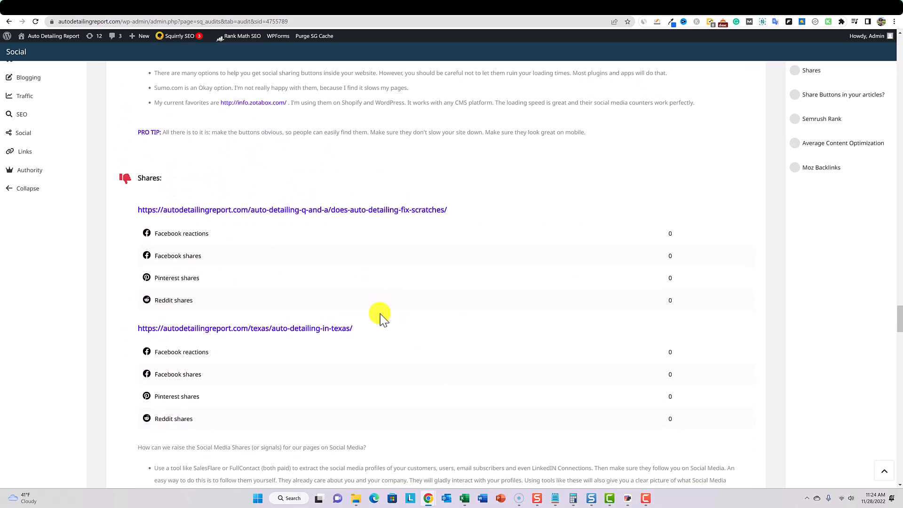
{"action": "scroll", "coordinate": [380, 314], "scroll_direction": "down", "scroll_amount": 10}
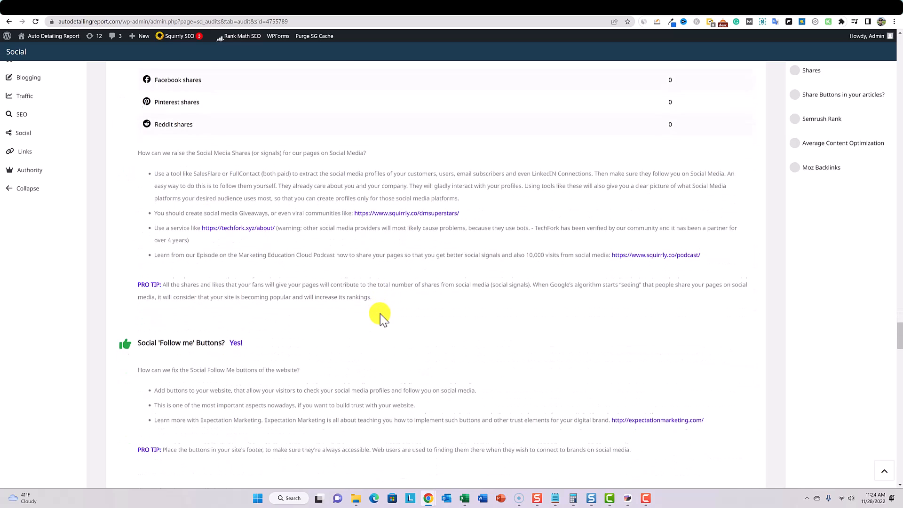
{"action": "scroll", "coordinate": [381, 313], "scroll_direction": "down", "scroll_amount": 20}
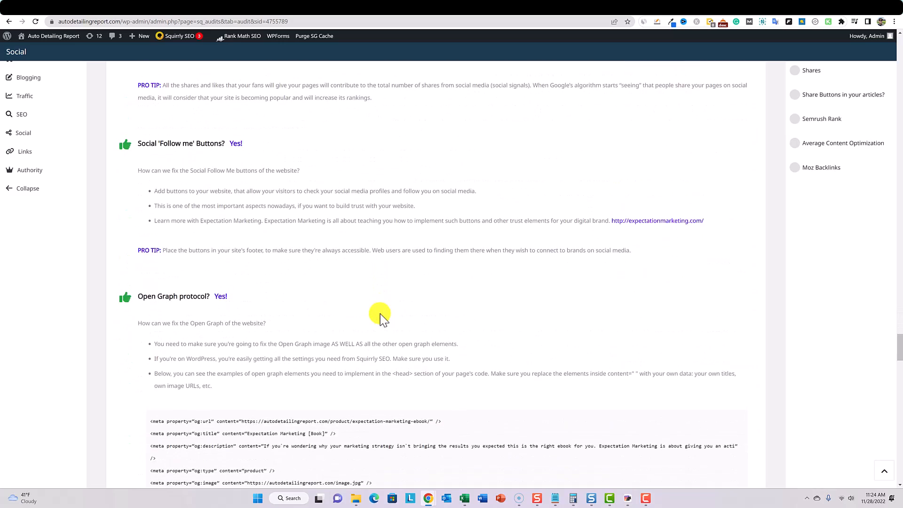
{"action": "scroll", "coordinate": [380, 314], "scroll_direction": "down", "scroll_amount": 1}
{"action": "scroll", "coordinate": [381, 313], "scroll_direction": "down", "scroll_amount": 20}
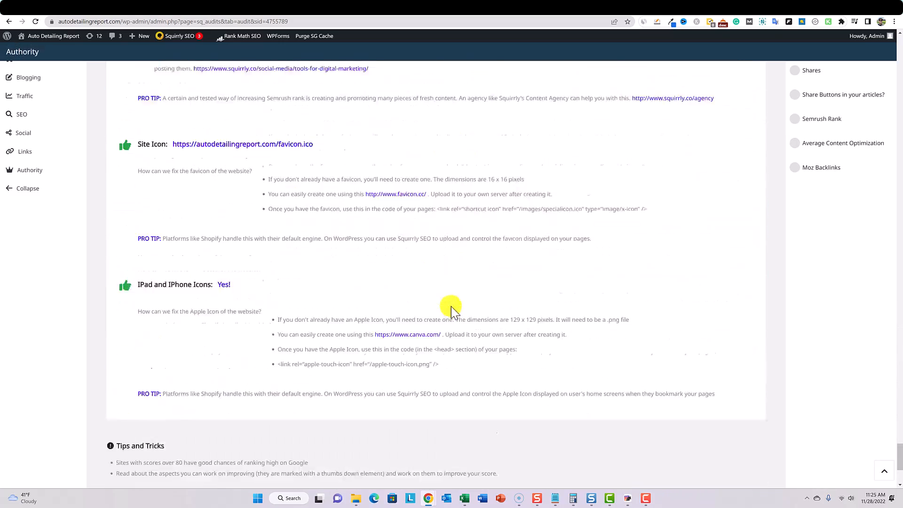
{"action": "scroll", "coordinate": [451, 306], "scroll_direction": "up", "scroll_amount": 4}
{"action": "scroll", "coordinate": [451, 306], "scroll_direction": "down", "scroll_amount": 1}
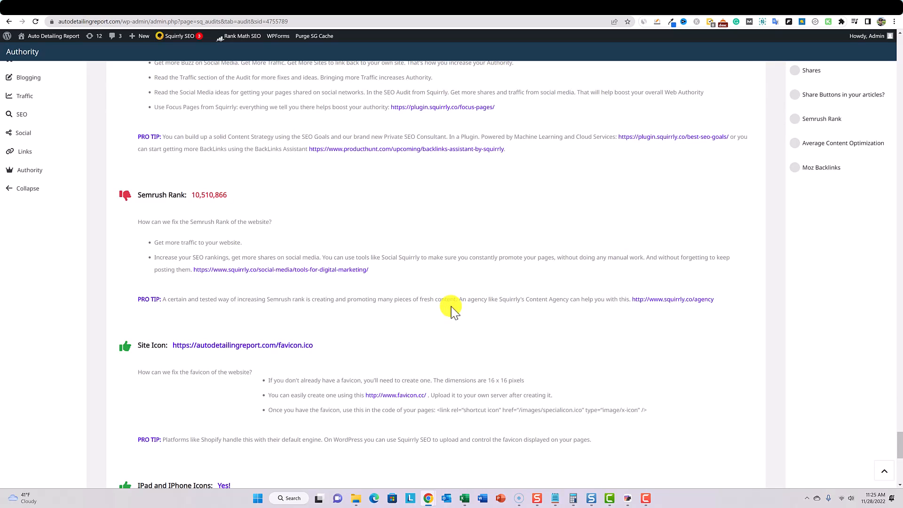
- Review the site icon items, tips and learning materials at the end of the audit details, and return to the page's beginning
{"action": "scroll", "coordinate": [566, 300], "scroll_direction": "down", "scroll_amount": 9}
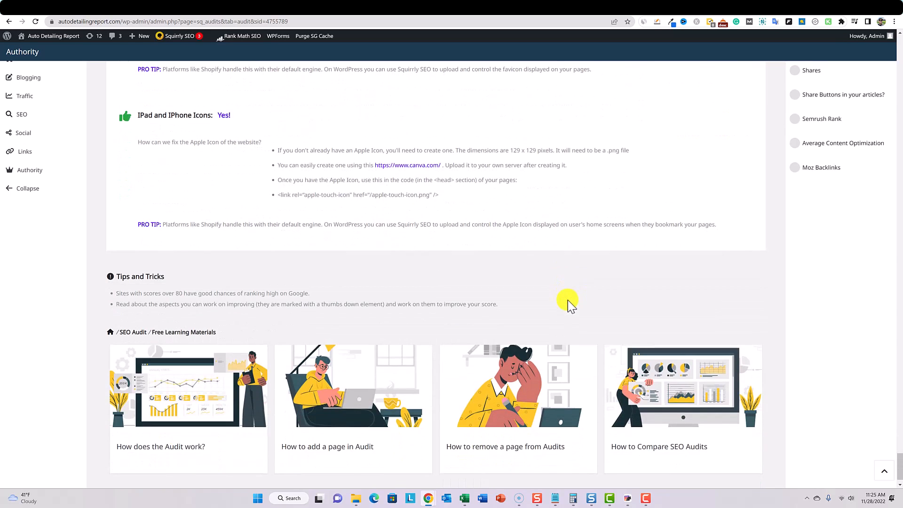
{"action": "scroll", "coordinate": [568, 300], "scroll_direction": "down", "scroll_amount": 1}
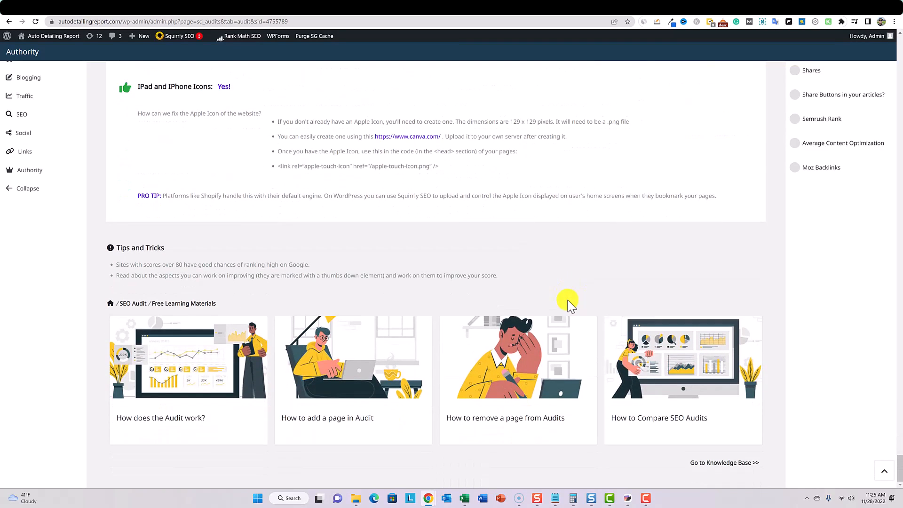
{"action": "left_click", "coordinate": [880, 469]}
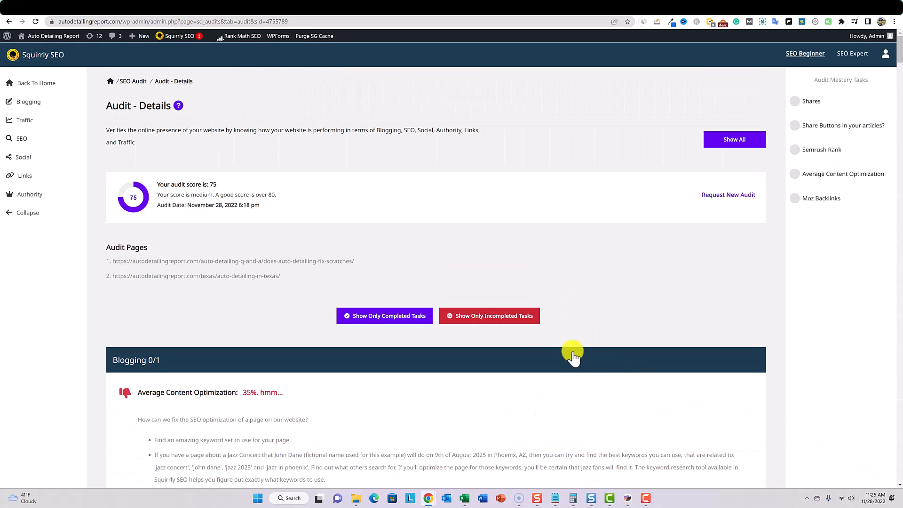
- Filter the audit details to show only incompleted tasks and review those listed under Blogging, Traffic, Social and Links
{"action": "left_click", "coordinate": [484, 318]}
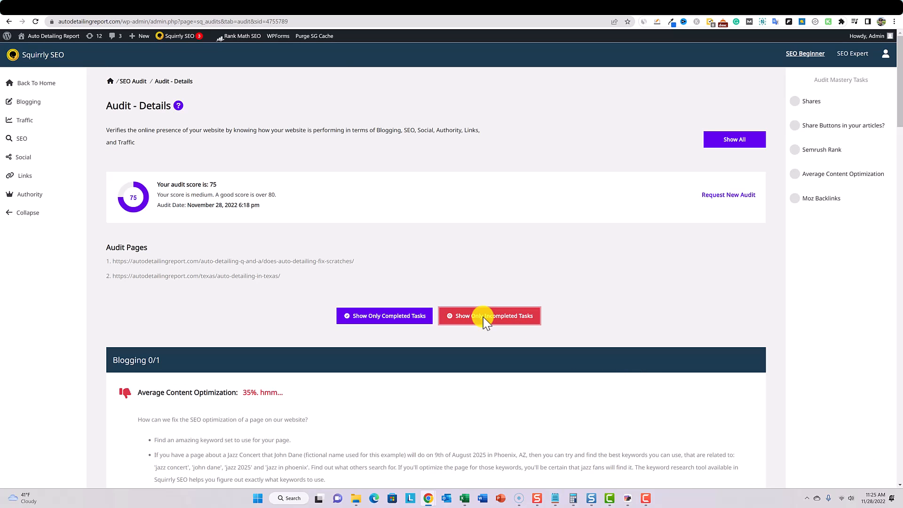
{"action": "scroll", "coordinate": [483, 317], "scroll_direction": "down", "scroll_amount": 3}
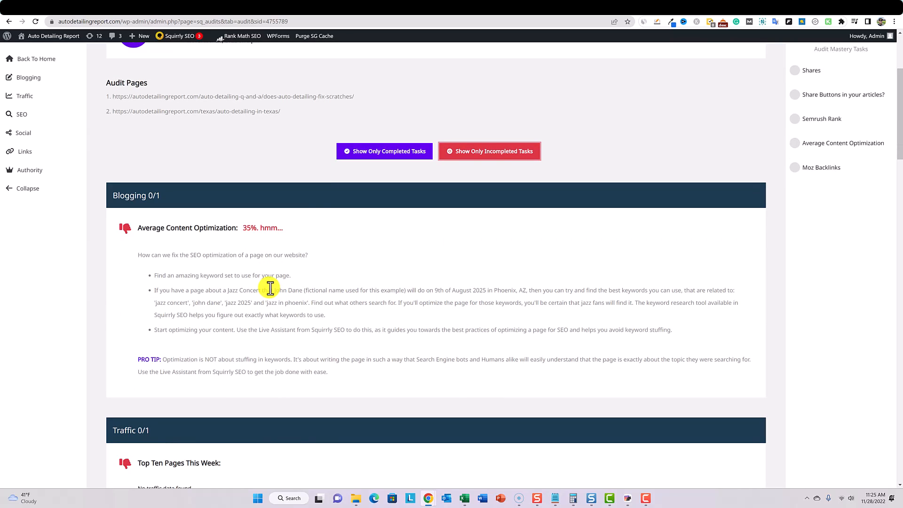
{"action": "scroll", "coordinate": [270, 288], "scroll_direction": "down", "scroll_amount": 4}
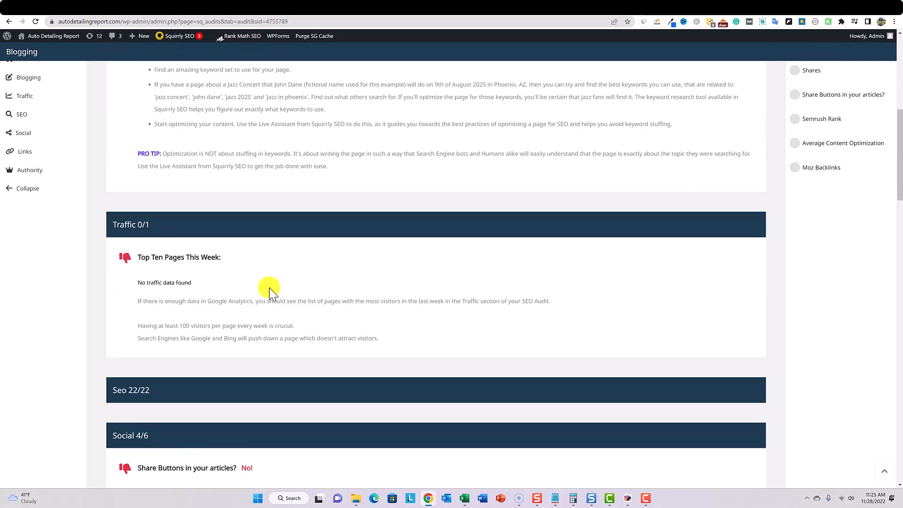
{"action": "scroll", "coordinate": [270, 287], "scroll_direction": "down", "scroll_amount": 5}
{"action": "scroll", "coordinate": [271, 290], "scroll_direction": "down", "scroll_amount": 15}
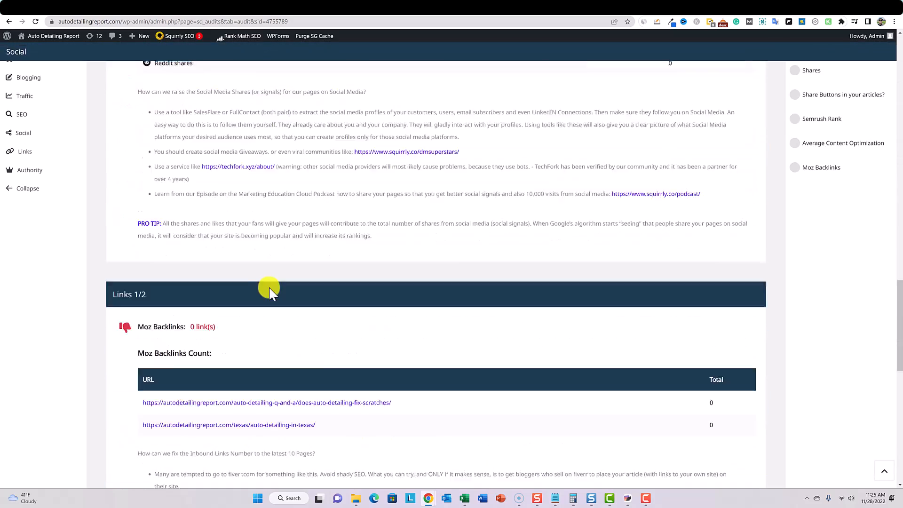
{"action": "scroll", "coordinate": [270, 291], "scroll_direction": "up", "scroll_amount": 7}
{"action": "scroll", "coordinate": [269, 287], "scroll_direction": "up", "scroll_amount": 17}
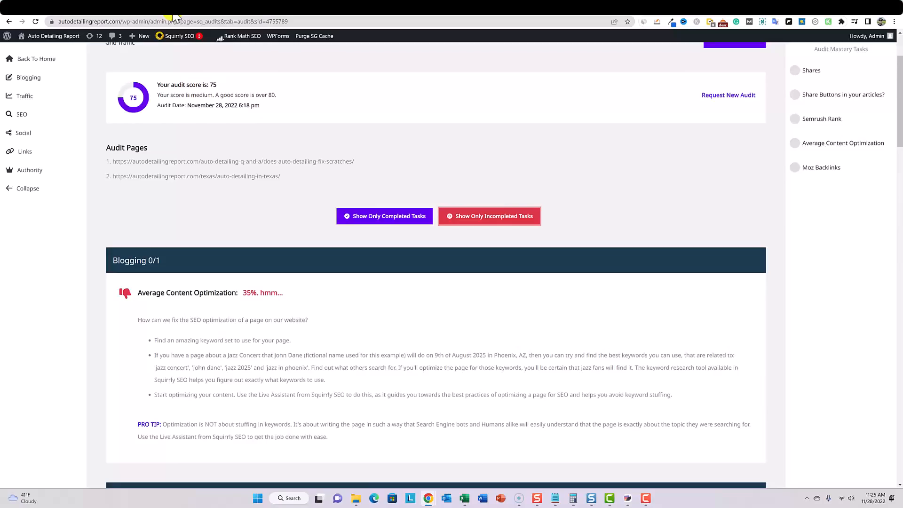
- Switch to the Squirrly SEO deal page on AppSumo and go back to the product overview at its beginning
{"action": "left_click", "coordinate": [173, 9]}
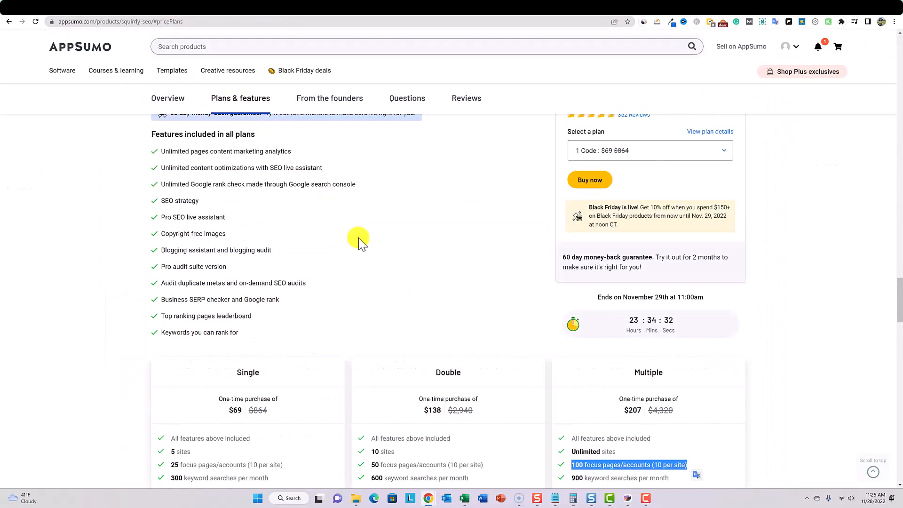
{"action": "scroll", "coordinate": [365, 247], "scroll_direction": "up", "scroll_amount": 20}
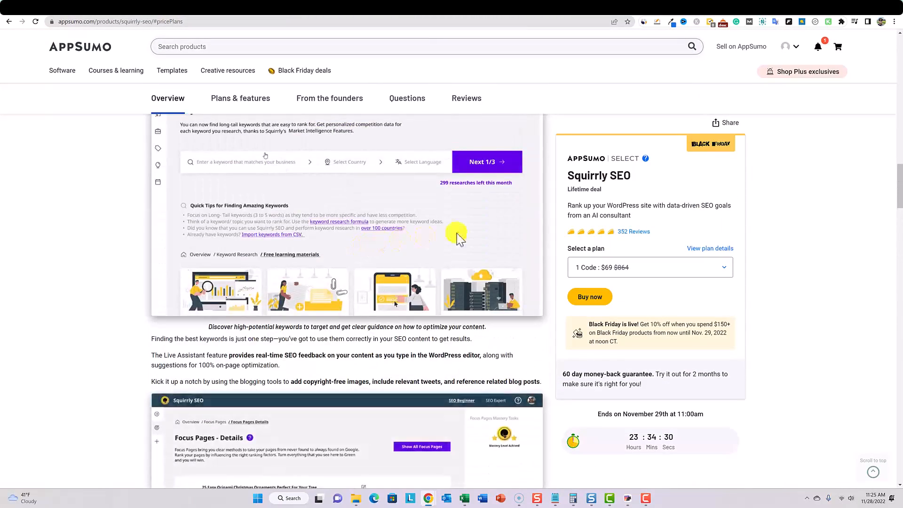
{"action": "left_click_drag", "start_coordinate": [896, 178], "coordinate": [893, 22]}
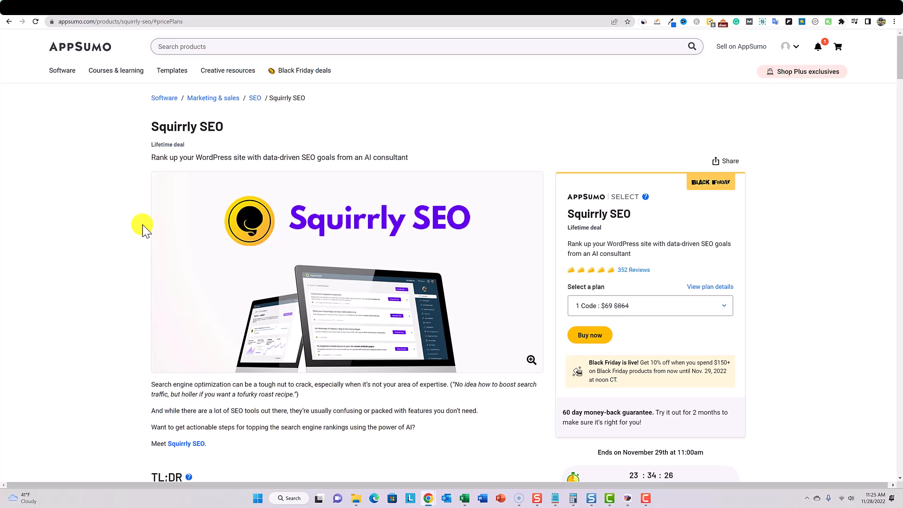